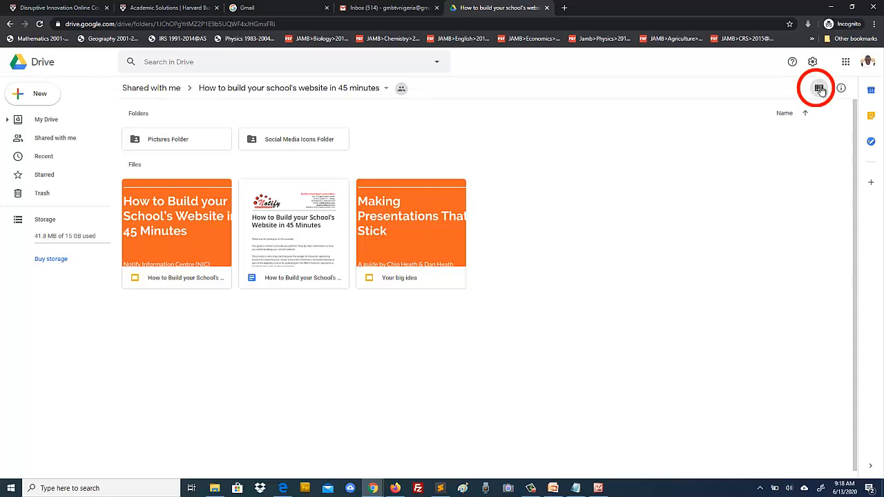
Open the shared Pictures Folder and display its files as a grid of thumbnails.
left_click(820, 90)
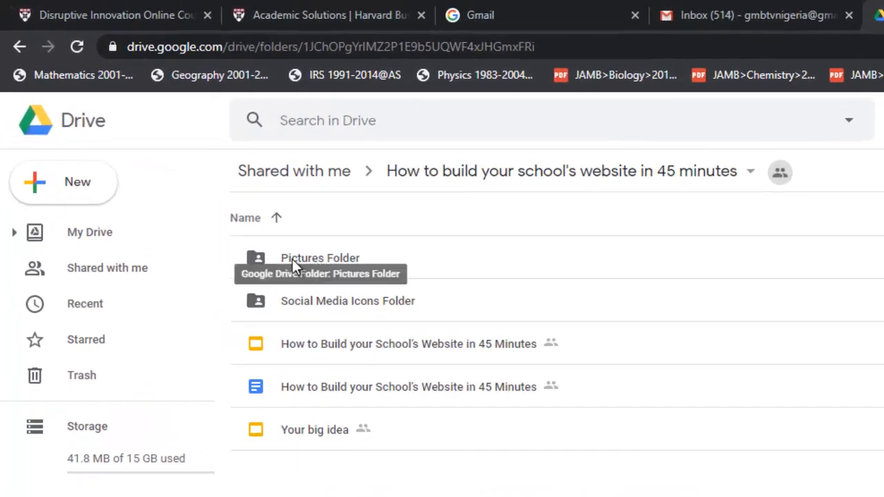
double_click(344, 256)
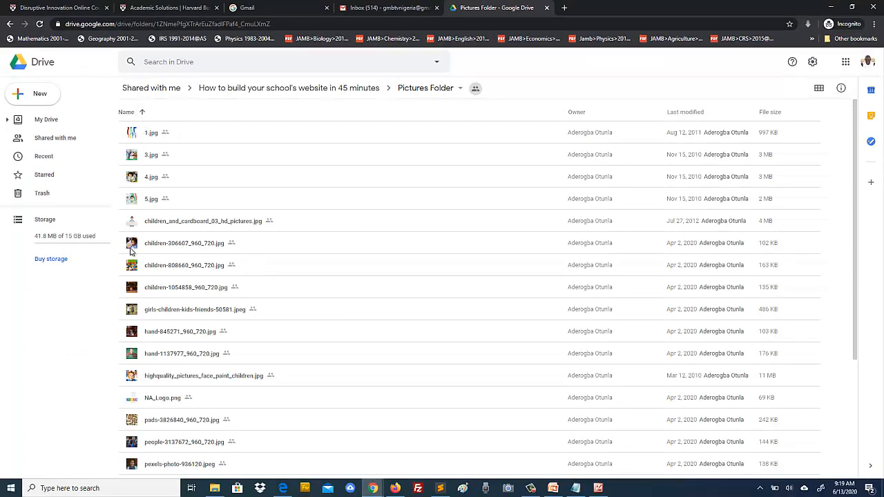
left_click(818, 89)
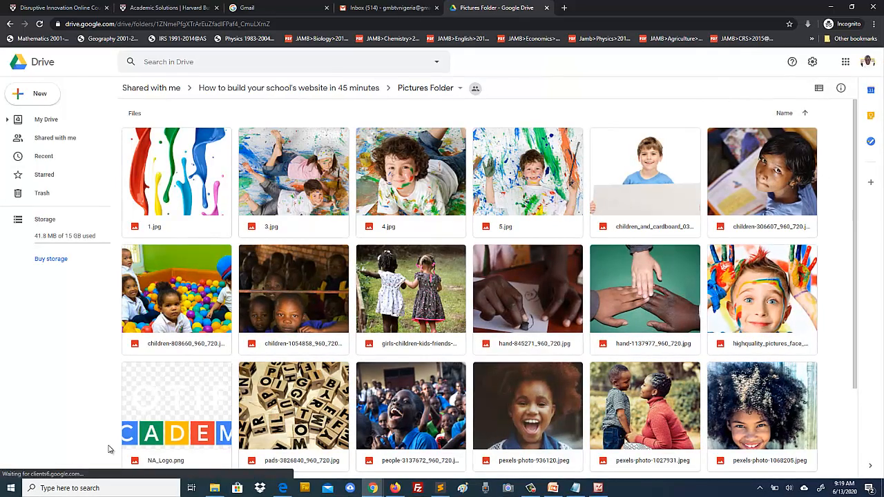
Download NA_Logo.png from the Pictures Folder.
scroll(259, 393, "down", 3)
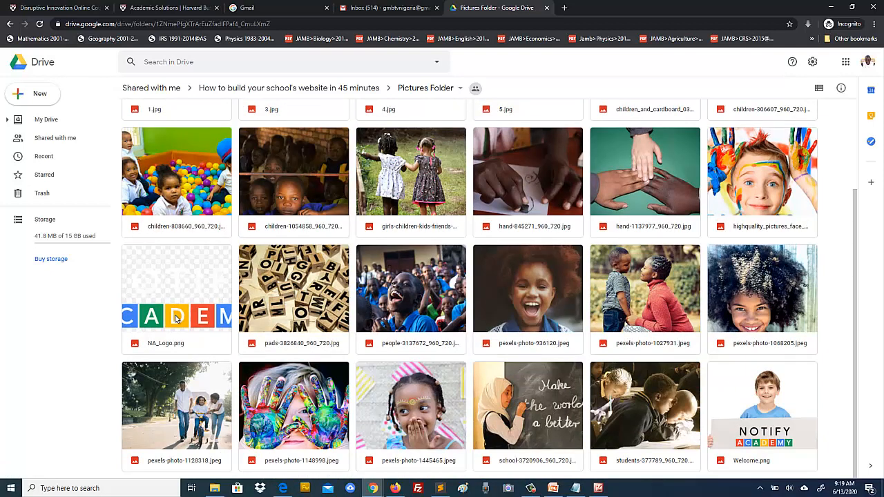
left_click(176, 317)
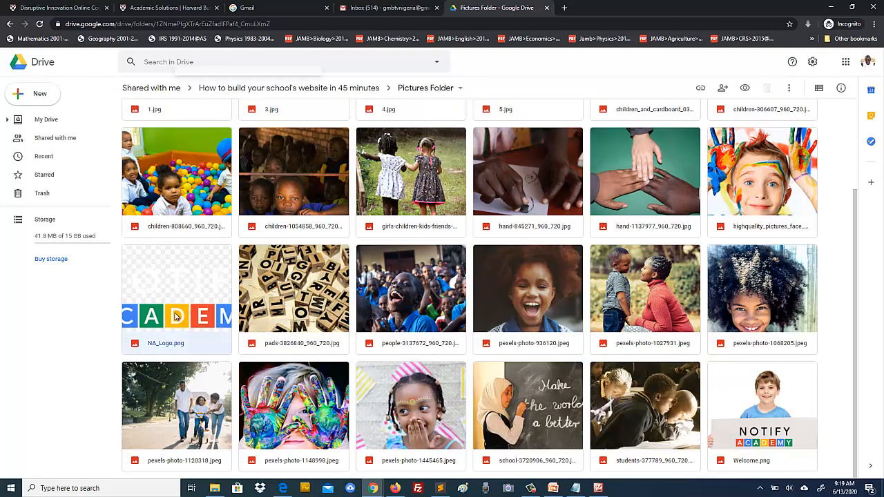
right_click(176, 316)
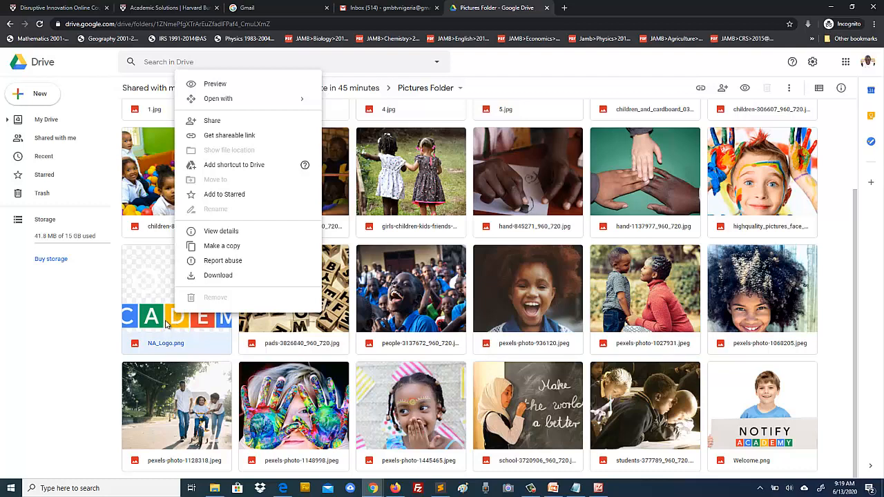
left_click(211, 276)
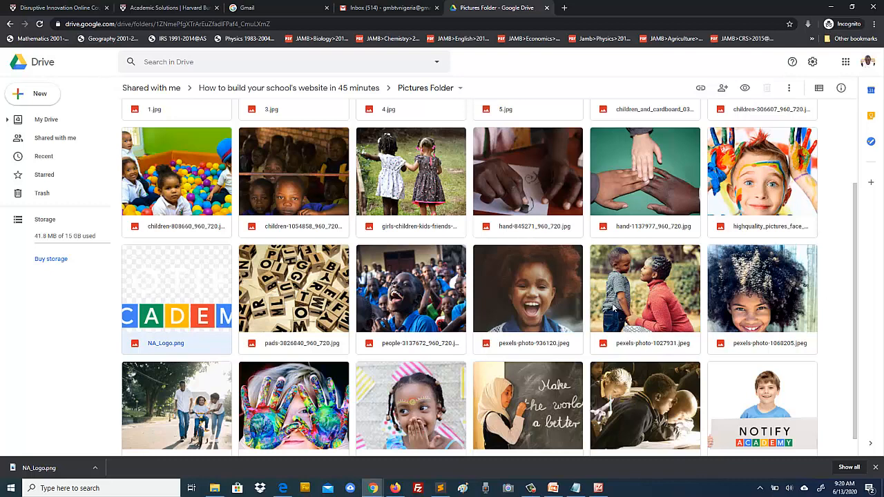
Download people-3137672_960_720.jpg from the Pictures Folder, and close the picture viewer after viewing the image.
scroll(613, 308, "down", 1)
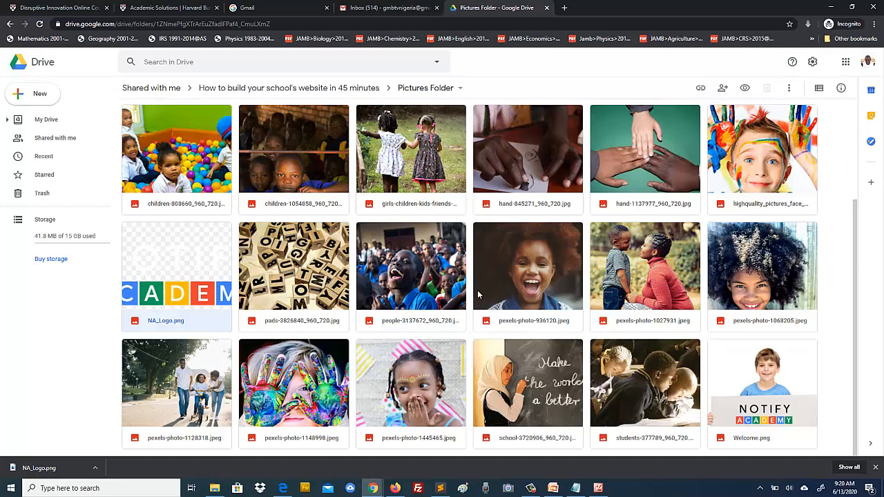
right_click(405, 274)
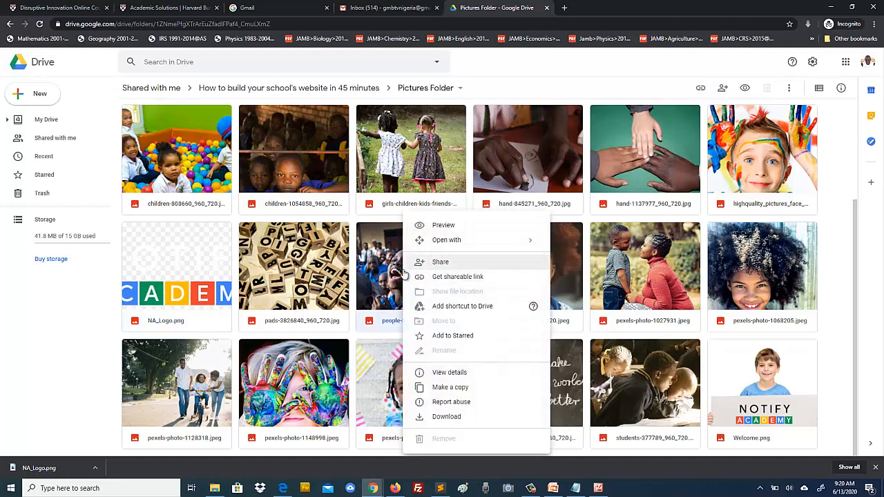
left_click(446, 417)
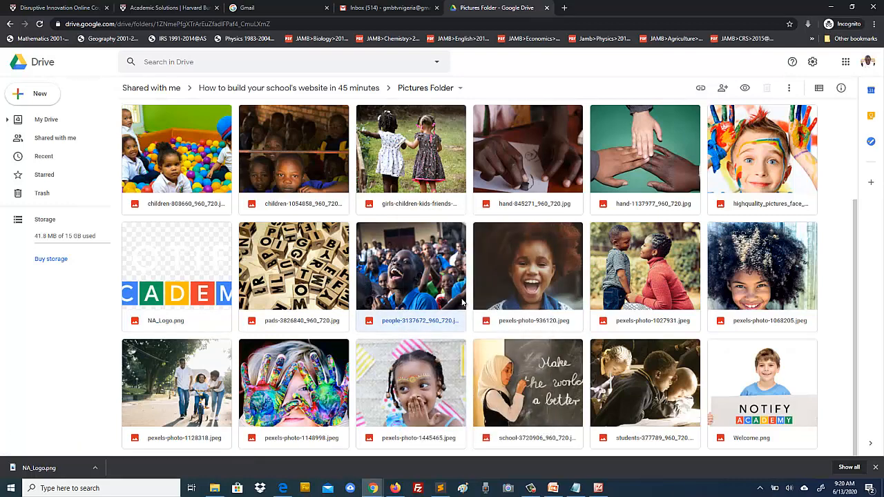
scroll(464, 302, "up", 2)
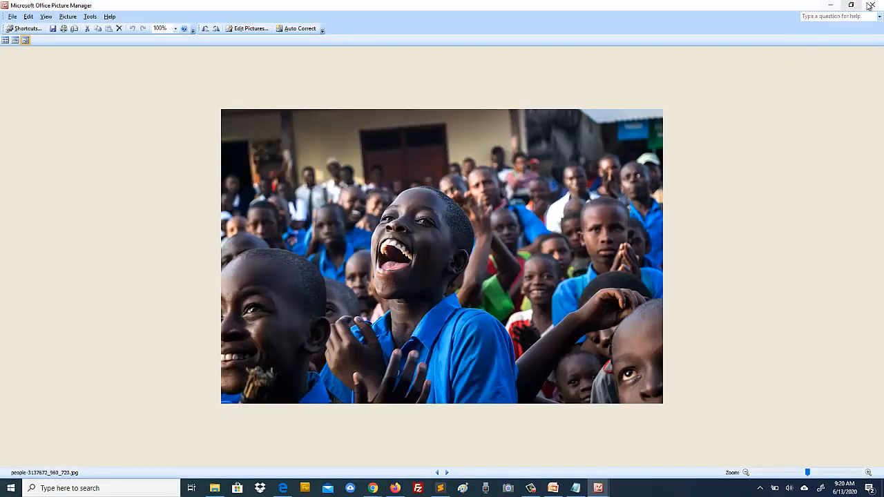
left_click(870, 6)
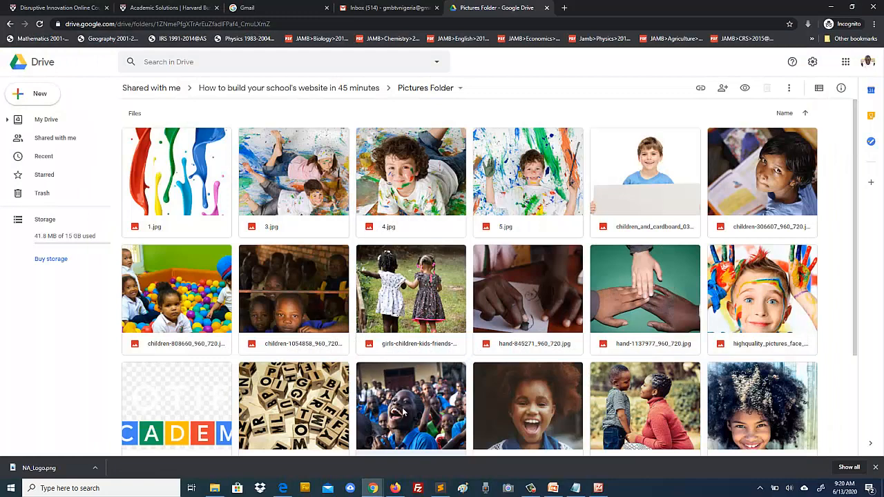
Switch to File Explorer, open the local Pictures Folder and enlarge its thumbnails to examine the saved pictures.
left_click(215, 489)
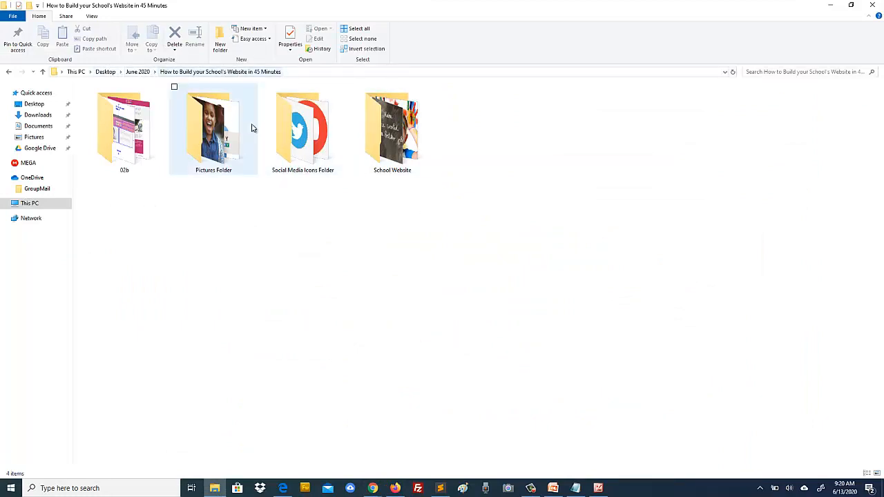
double_click(230, 150)
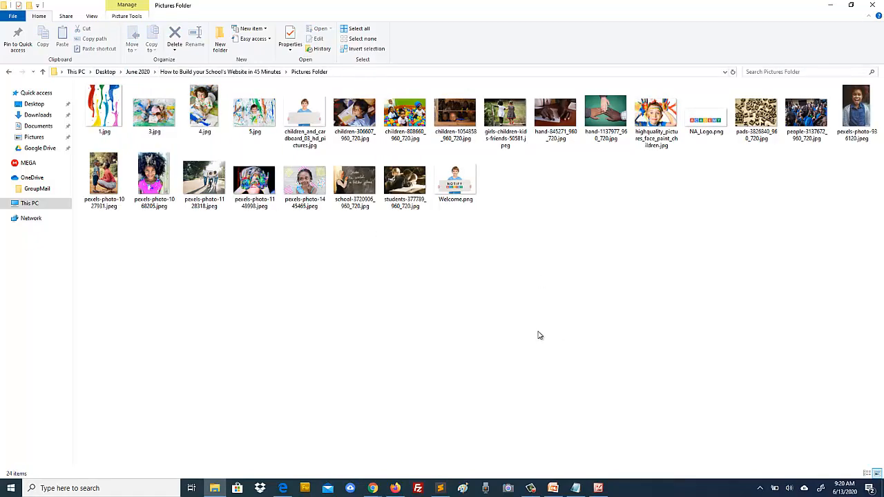
scroll(539, 334, "up", 2, "ctrl")
scroll(539, 334, "up", 3, "ctrl")
scroll(643, 351, "down", 2, "ctrl")
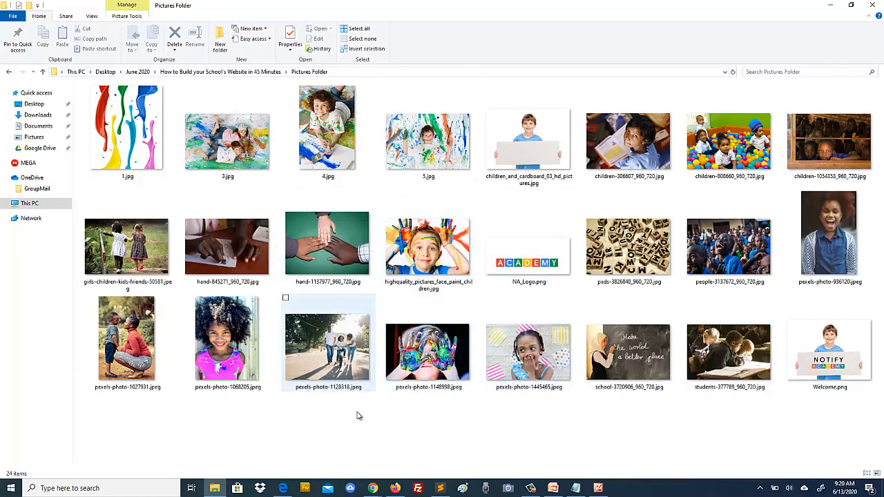
Switch back to the Drive folder in Chrome and dismiss the downloads bar.
left_click(373, 489)
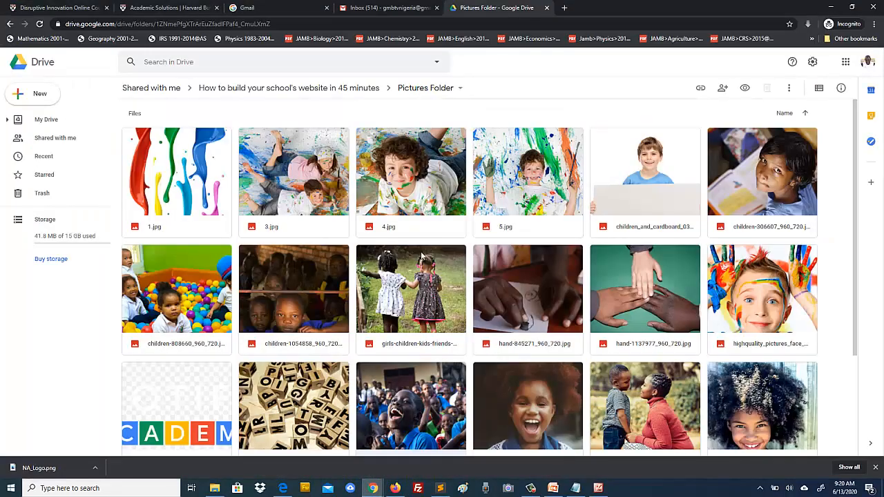
left_click(420, 424)
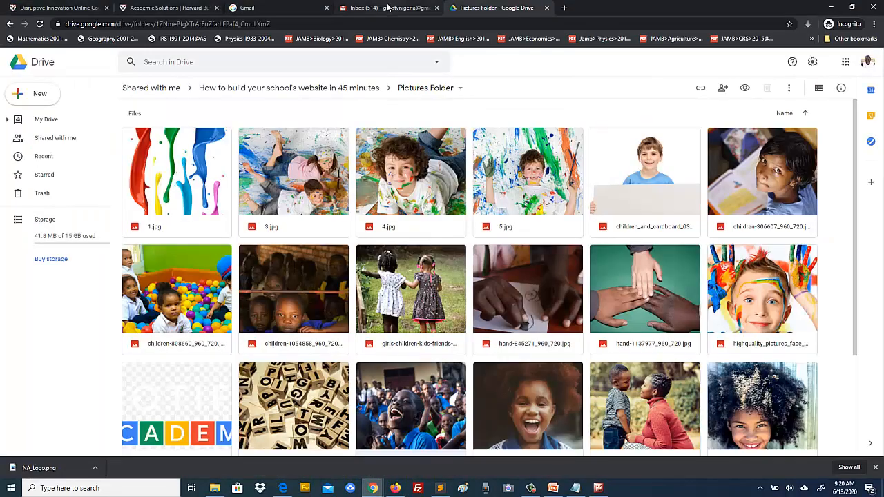
left_click(875, 469)
Switch to Notepad and replace the entire note with "sites.google.com" below two blank lines.
left_click(575, 488)
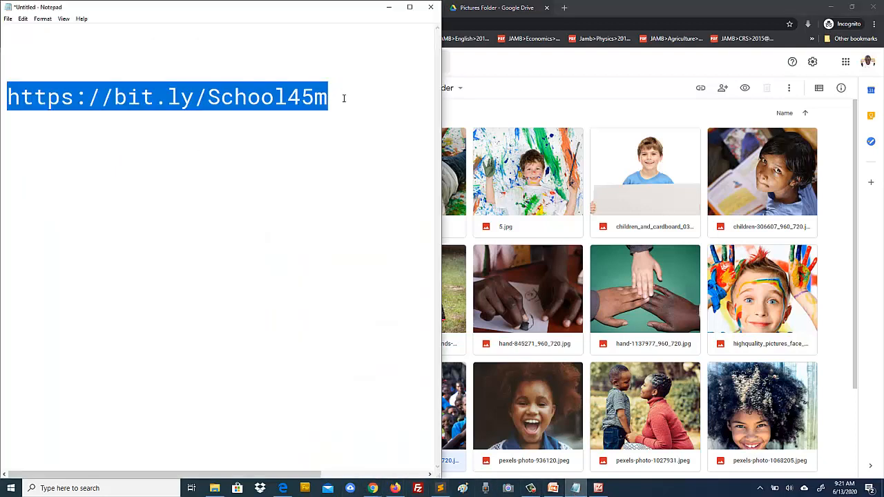
left_click(343, 98)
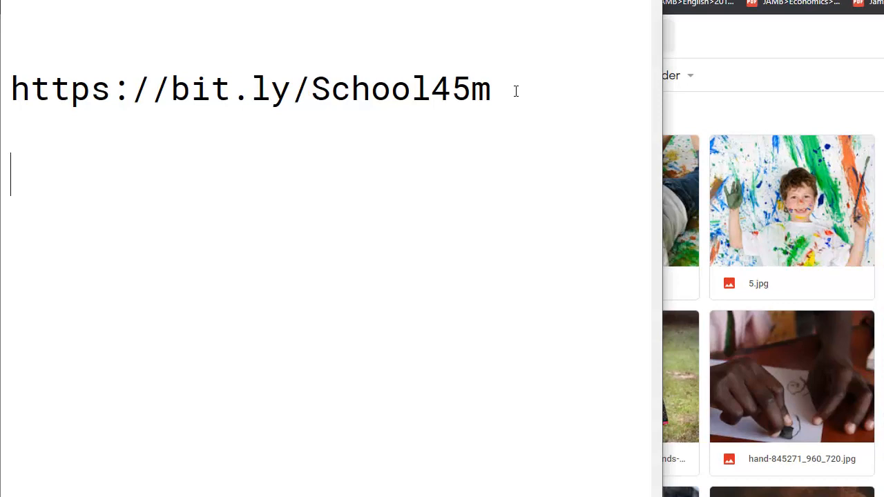
key("ctrl+a")
key("BackSpace")
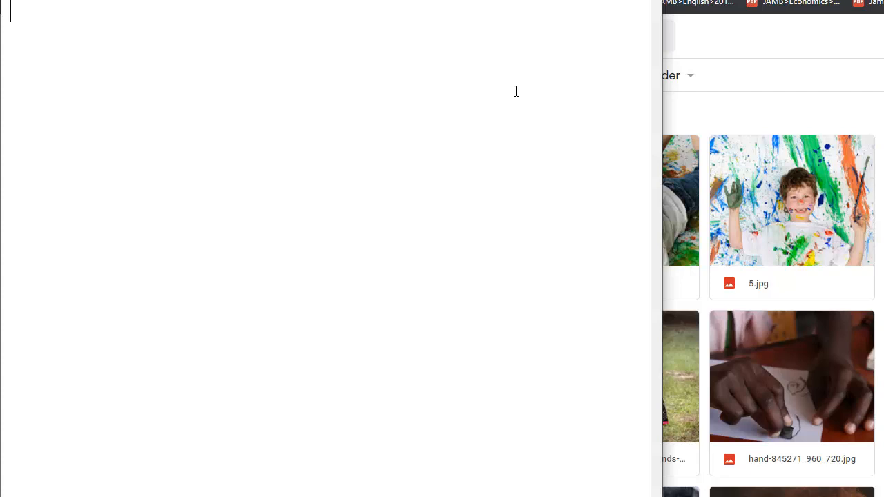
key("Return")
key("Return")
type("sites")
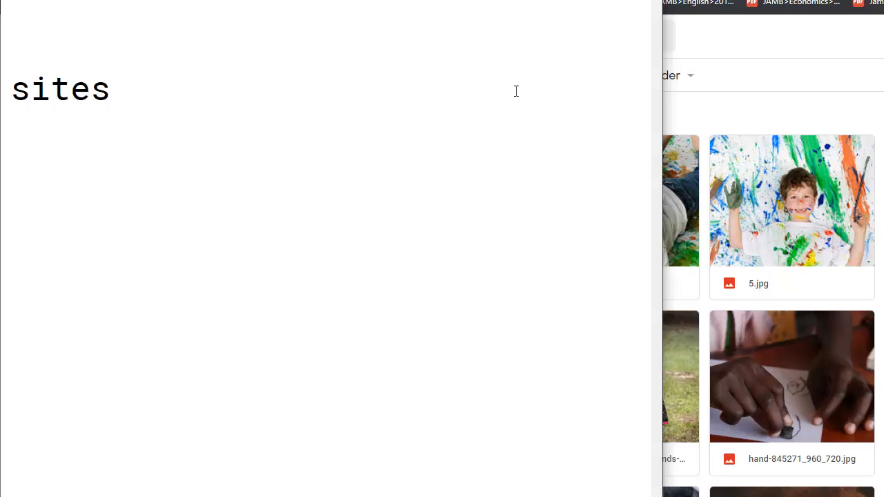
type(".google.")
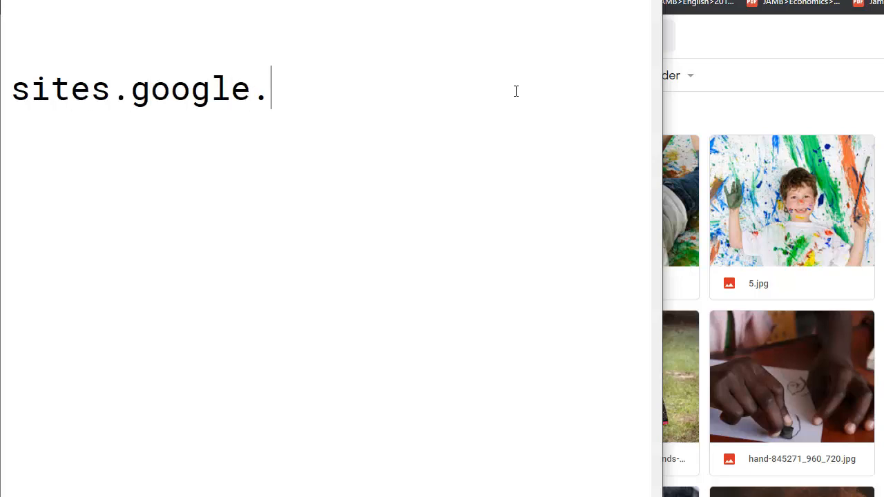
type("com")
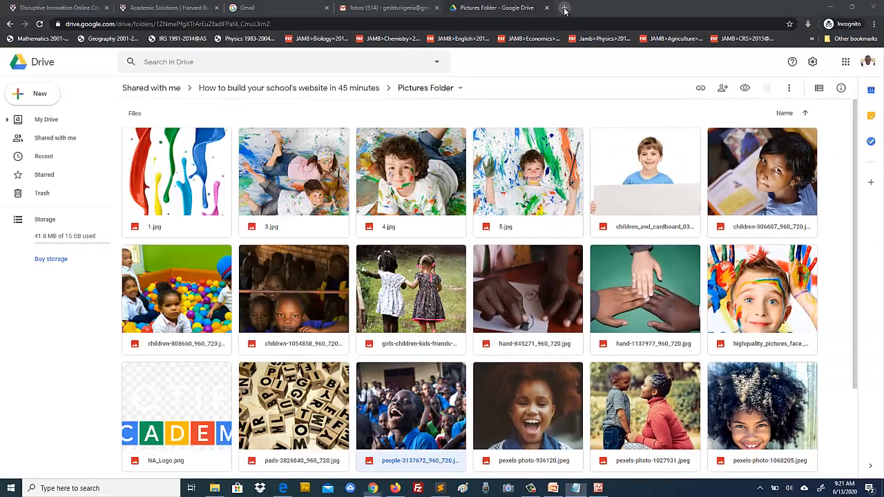
Open sites.google.com in a new Chrome tab.
left_click(563, 8)
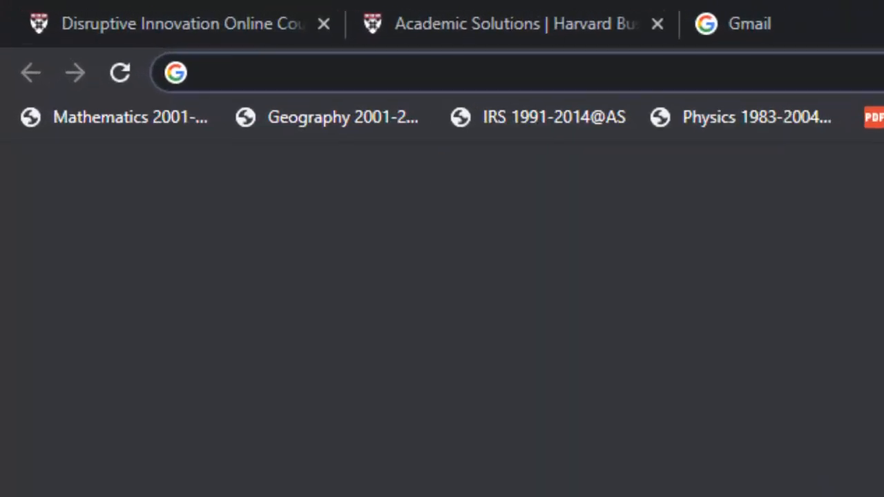
type("sites.google.com")
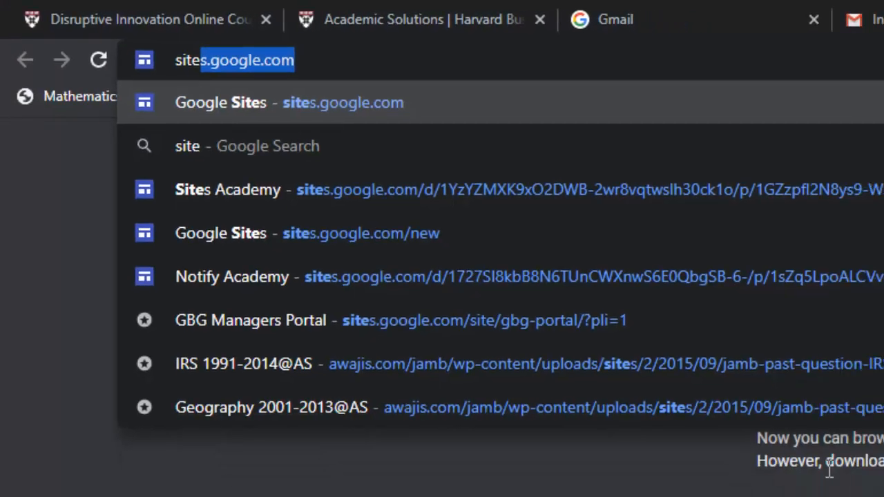
key("Return")
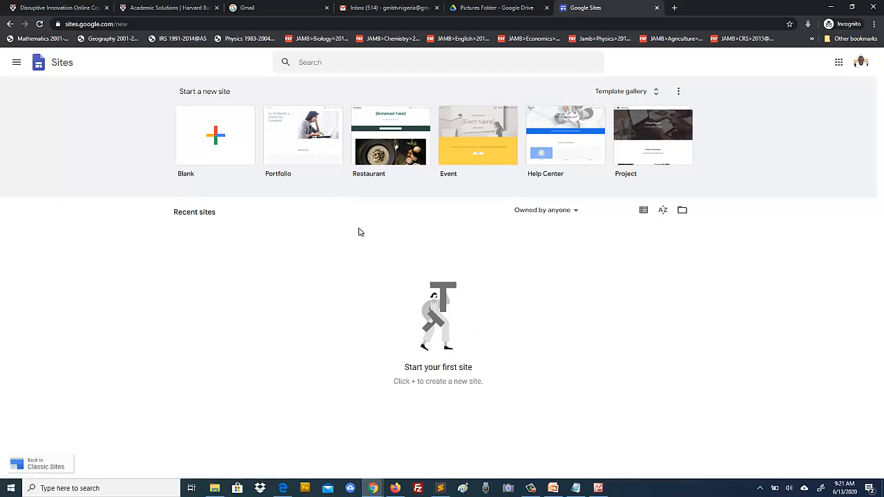
Create a blank site and delete its page header, clearing the template and announcement banner hints.
left_click(215, 138)
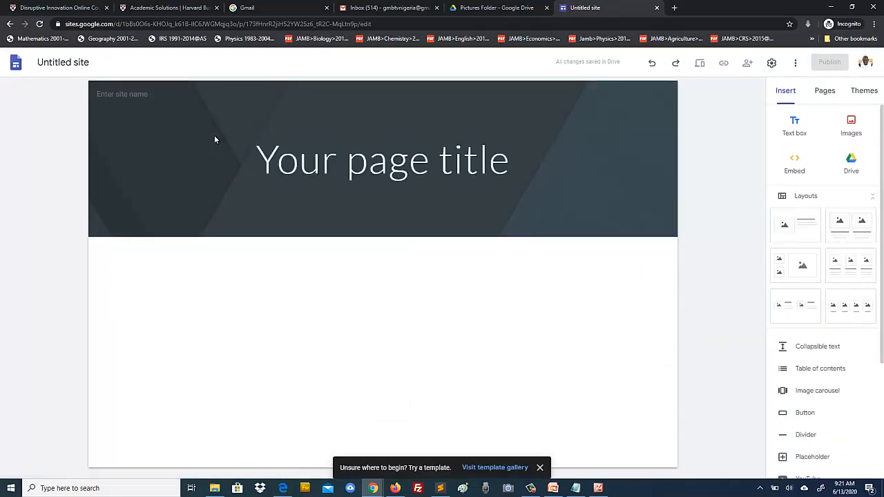
left_click(540, 468)
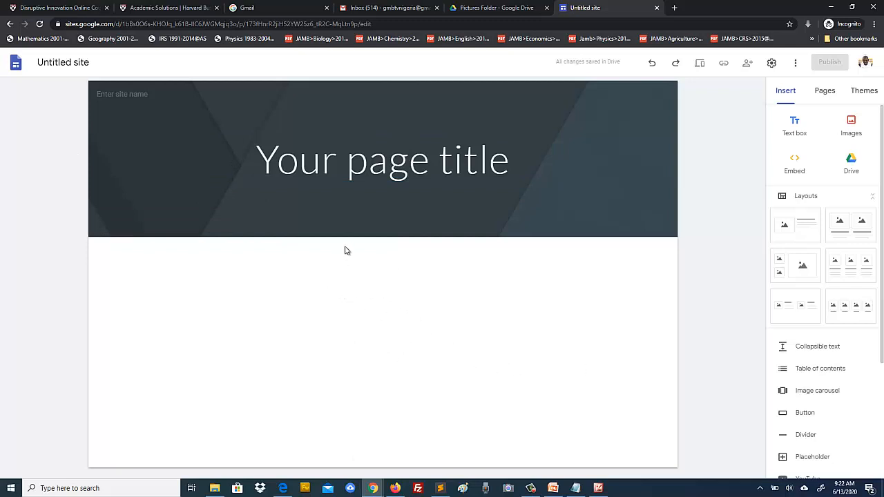
mouse_move(343, 235)
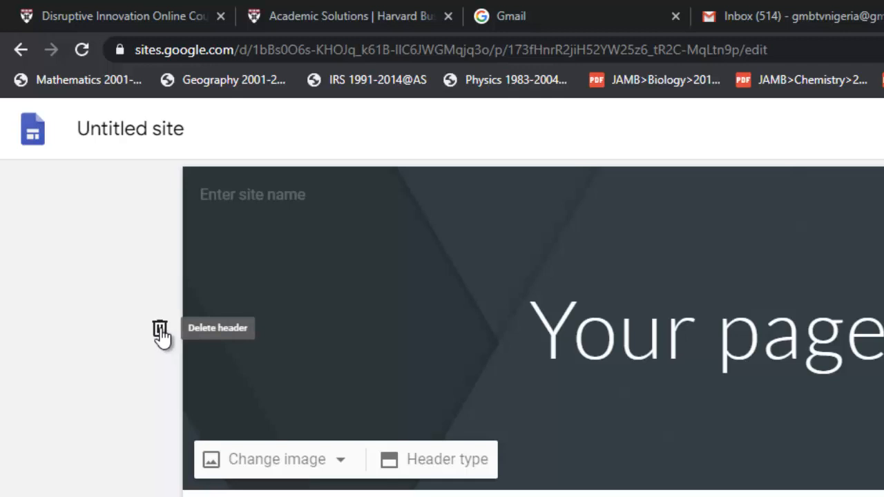
left_click(160, 332)
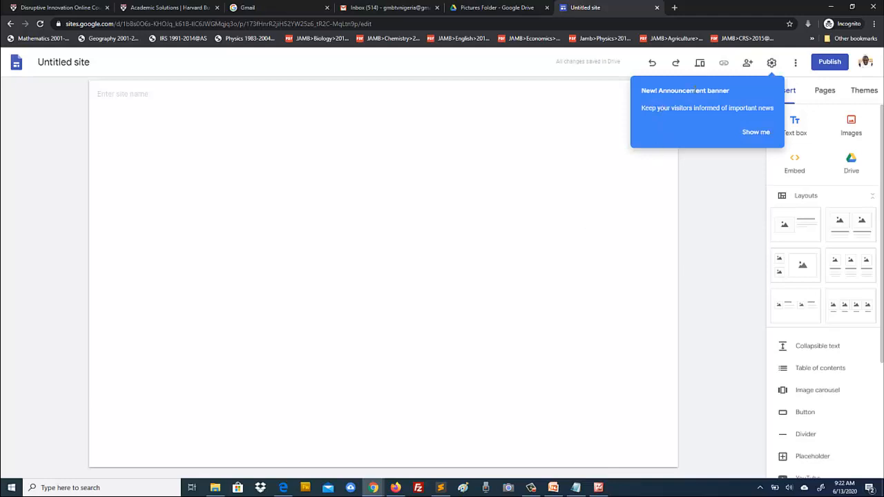
left_click(751, 133)
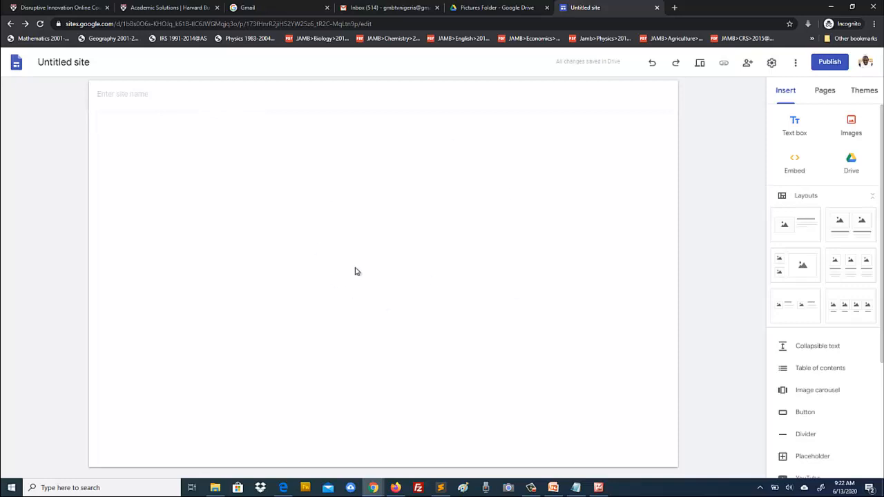
Examine the annotated home page top section layout in Picture Manager, then return to the site editor.
left_click(602, 488)
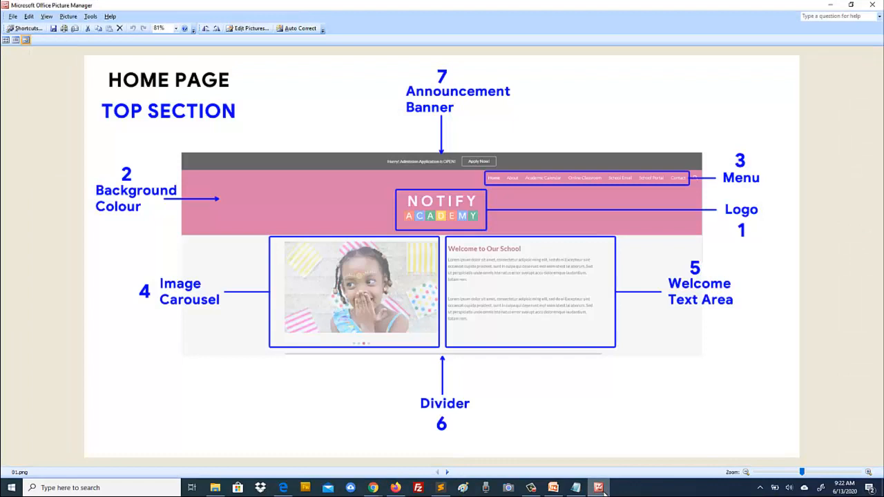
left_click(602, 489)
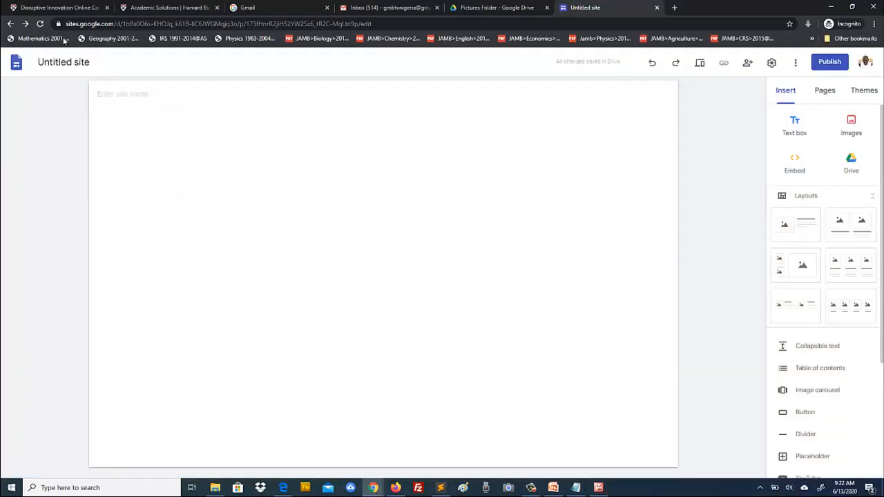
Name the site document "Notify Academy".
left_click(80, 64)
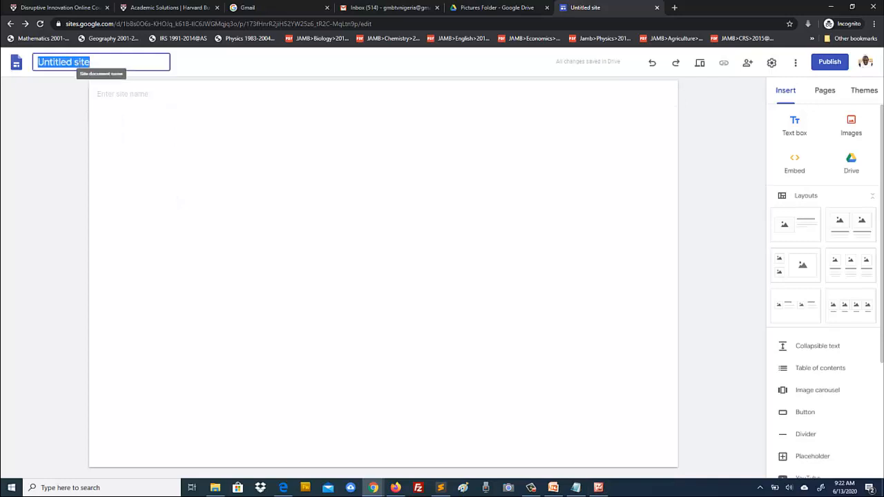
type("Noti")
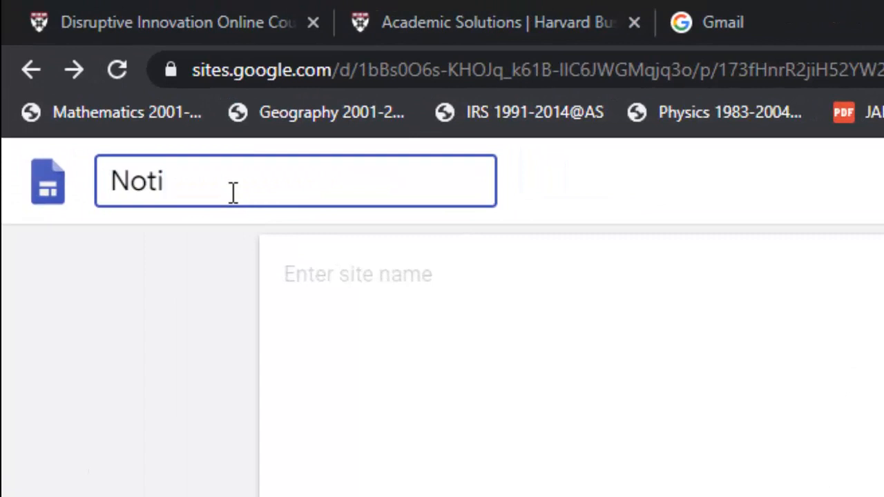
type("fy Cade")
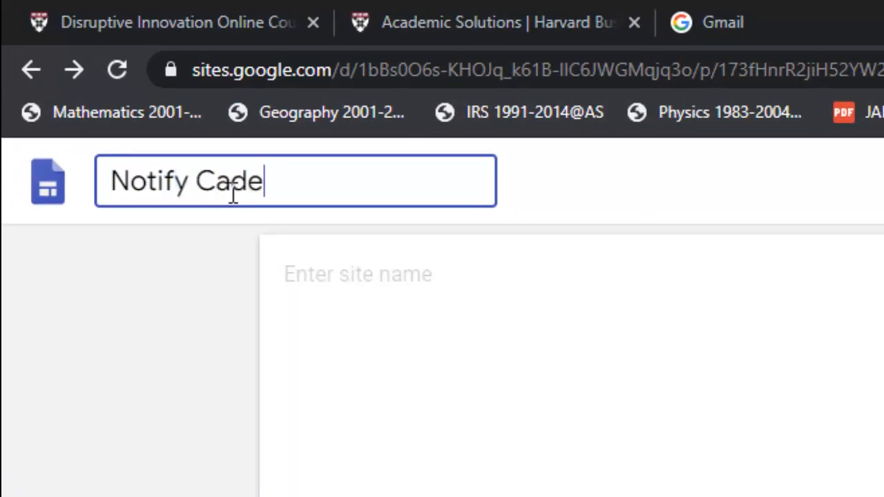
key("BackSpace")
key("BackSpace")
key("BackSpace")
key("BackSpace")
type("Acade")
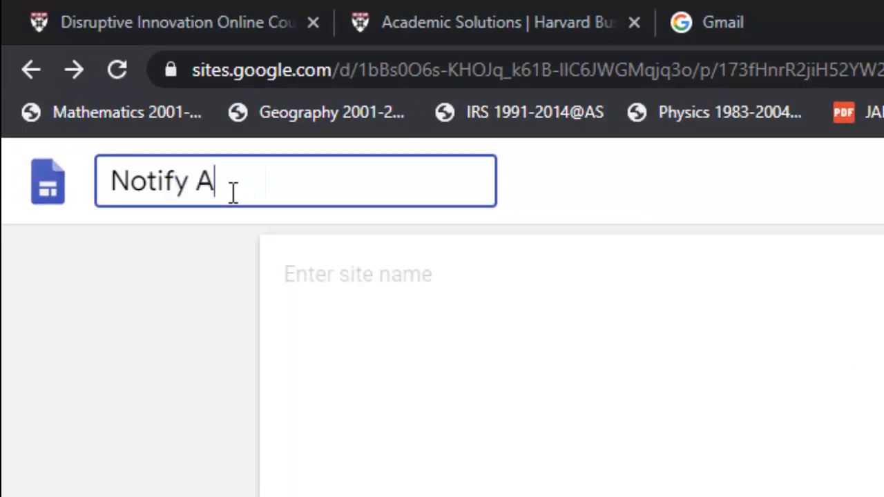
type("my")
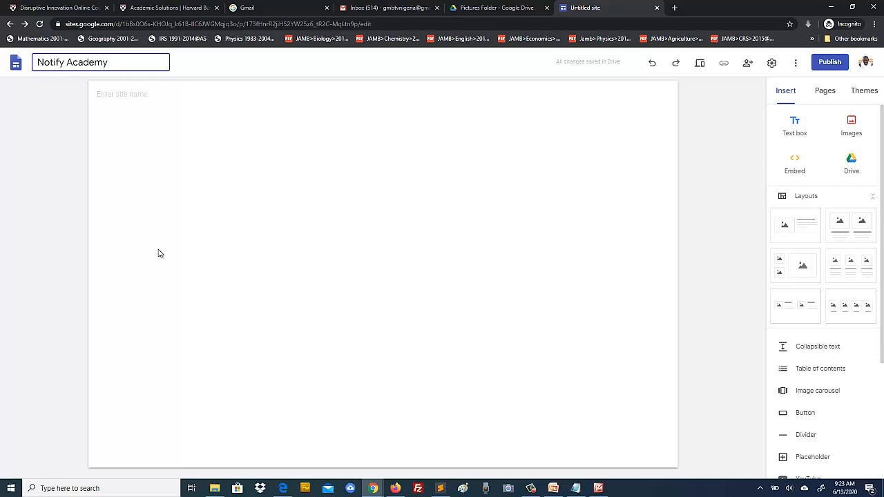
key("Return")
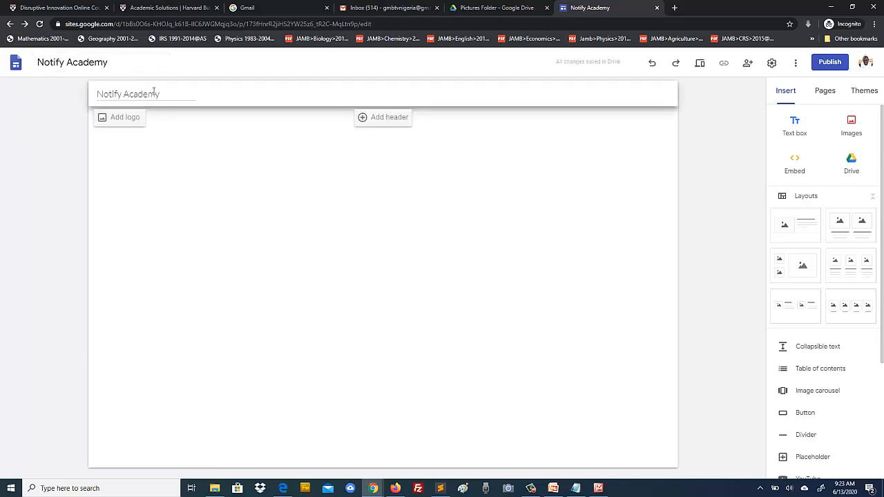
Clear the site name text at the top of the page, leaving that field empty.
left_click_drag(163, 94, 96, 92)
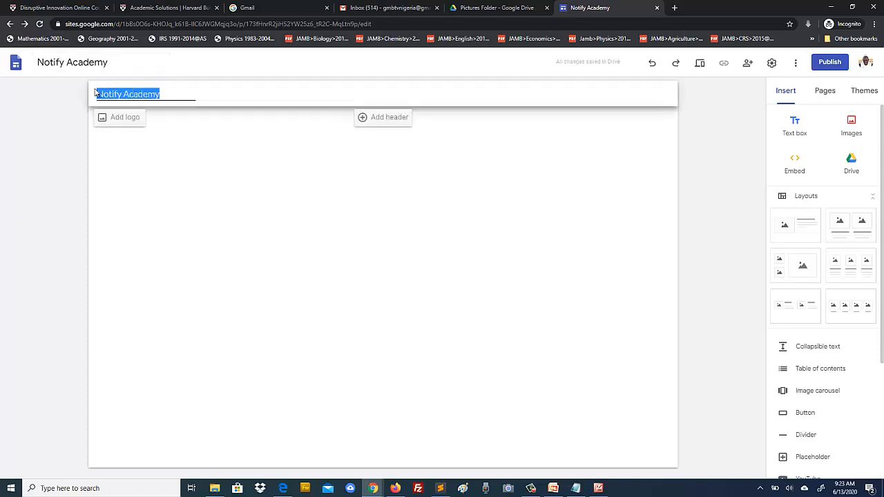
key("BackSpace")
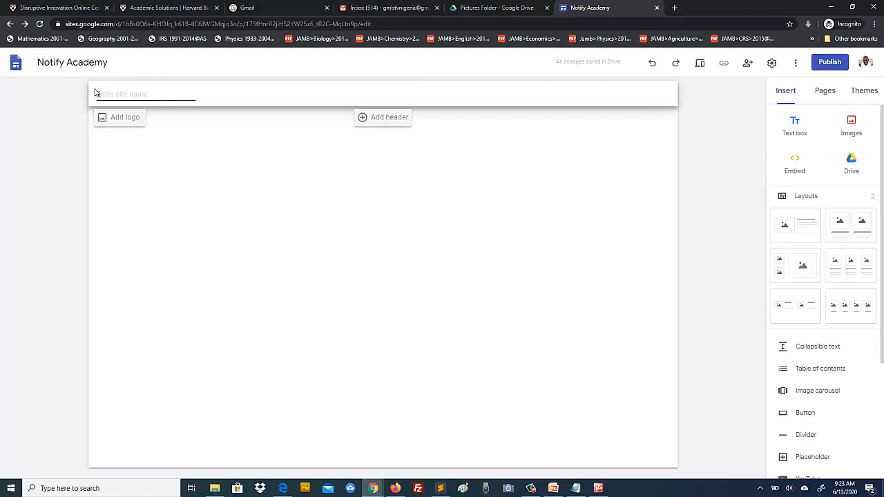
left_click(26, 164)
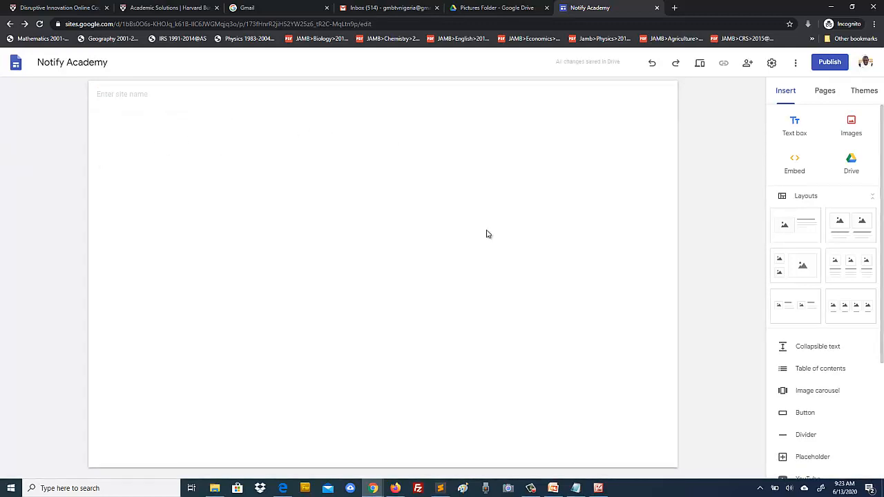
Switch to Picture Manager, review the numbered elements of the home page top section, and return to the site editor.
left_click(598, 488)
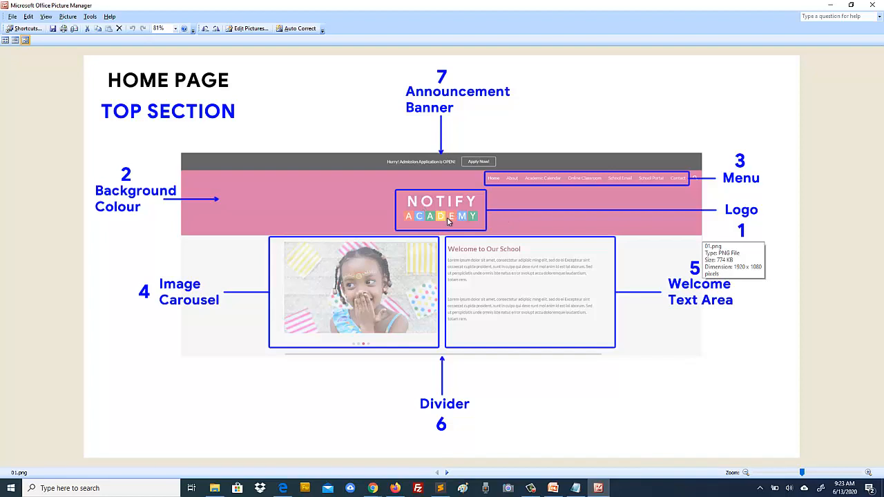
mouse_move(597, 489)
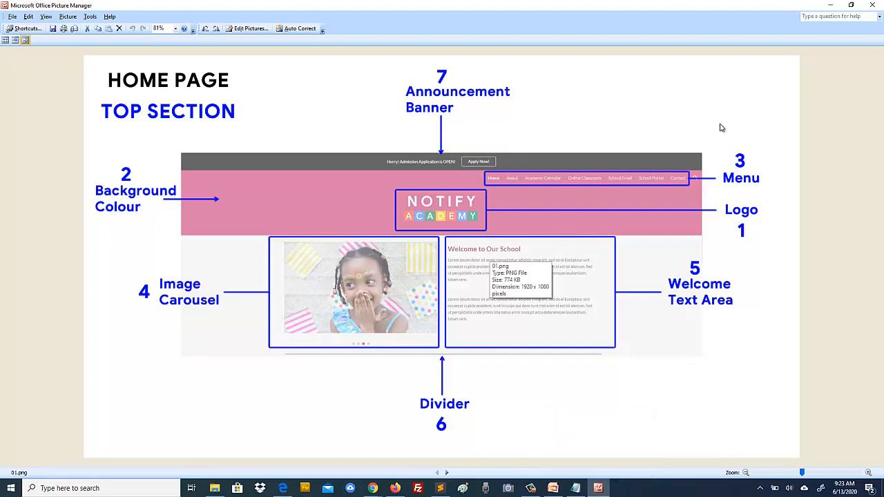
left_click(830, 5)
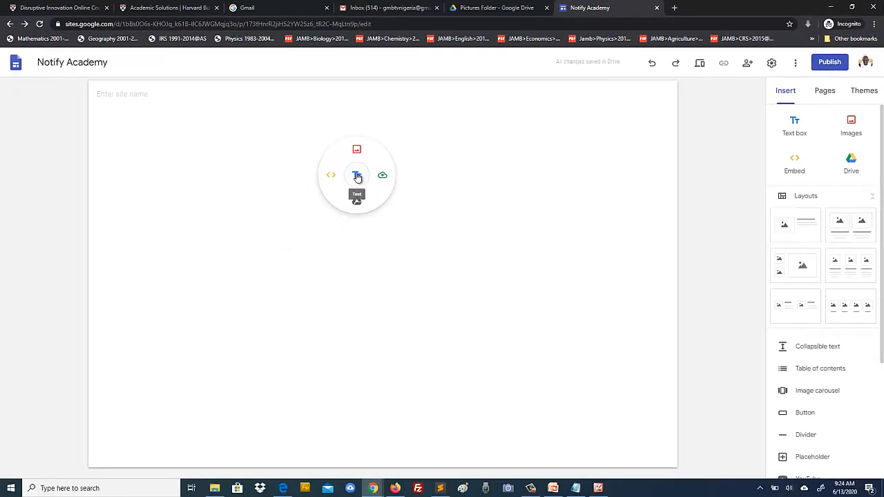
left_click(357, 176)
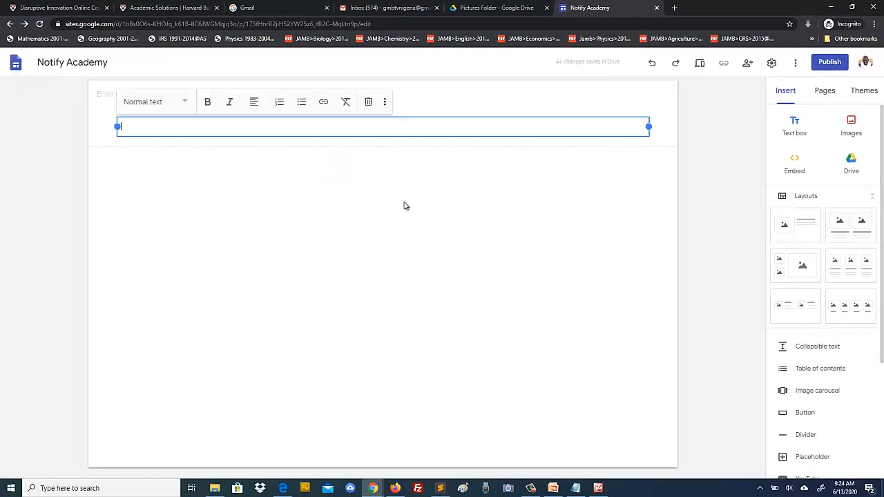
type("Notyl")
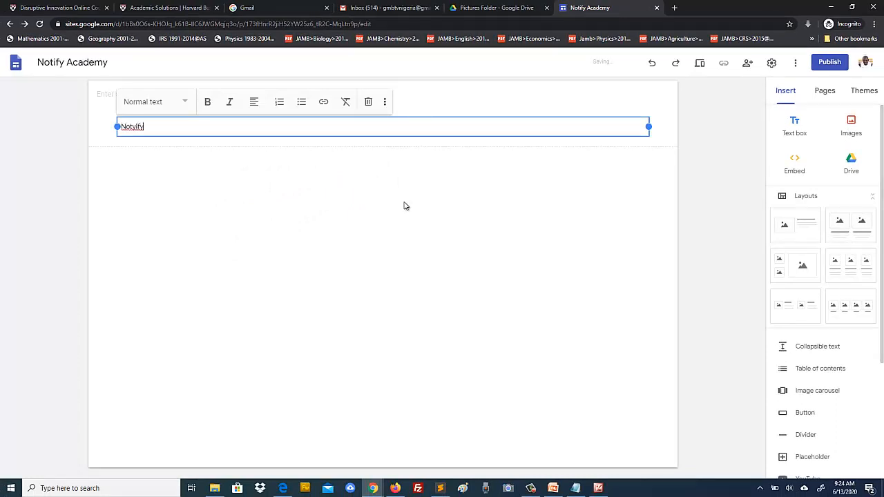
type("fy")
left_click(405, 205)
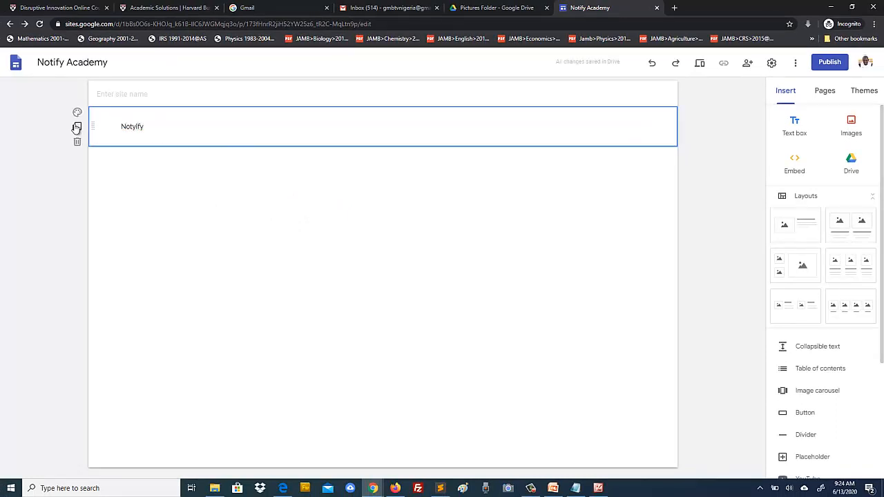
left_click(77, 142)
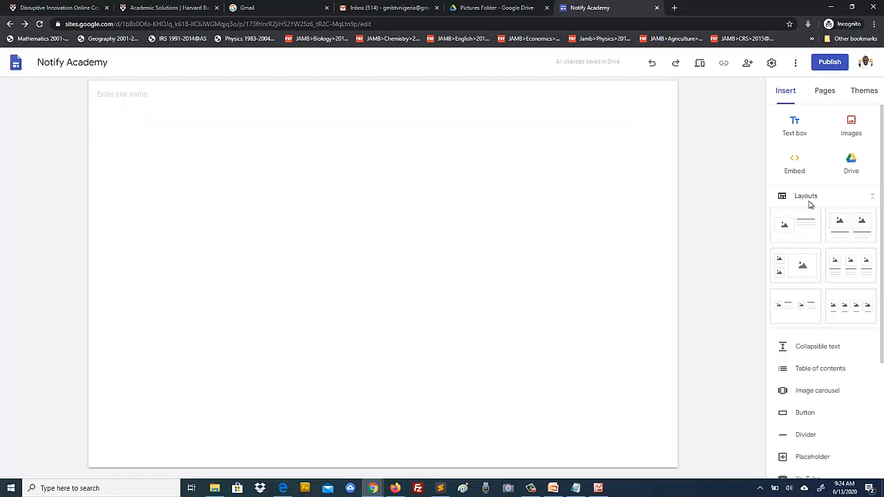
Insert the layout with one image beside a text block and look at the image selection options for its placeholder.
left_click(797, 228)
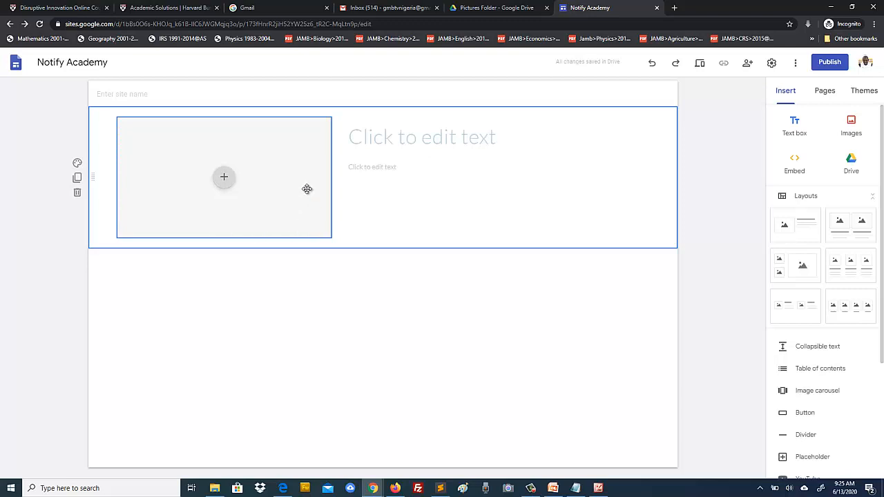
left_click(224, 178)
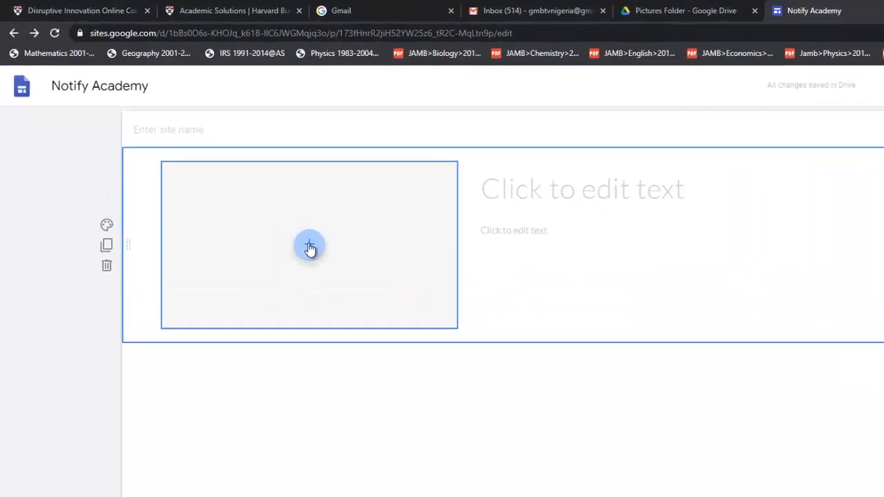
left_click(309, 247)
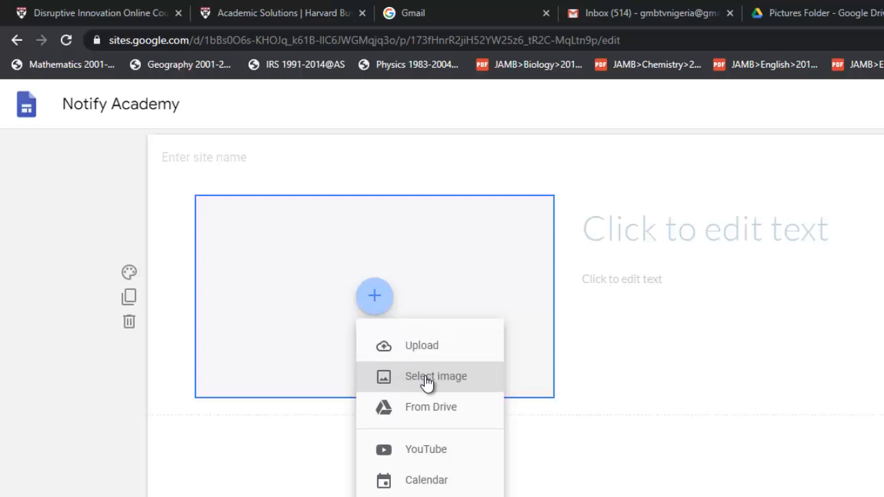
left_click(426, 378)
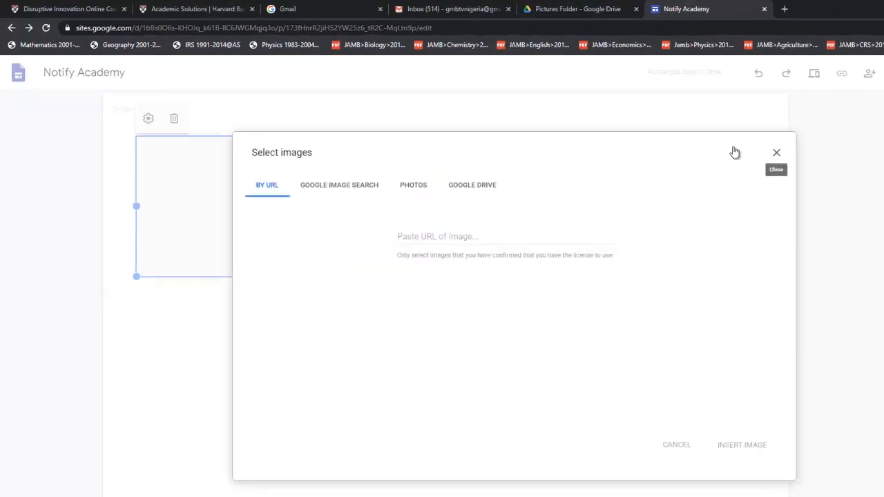
left_click(776, 153)
Upload NA_Logo.png into the layout's image placeholder from the Pictures Folder inside the "How to Build your School's Website" folder.
left_click(261, 206)
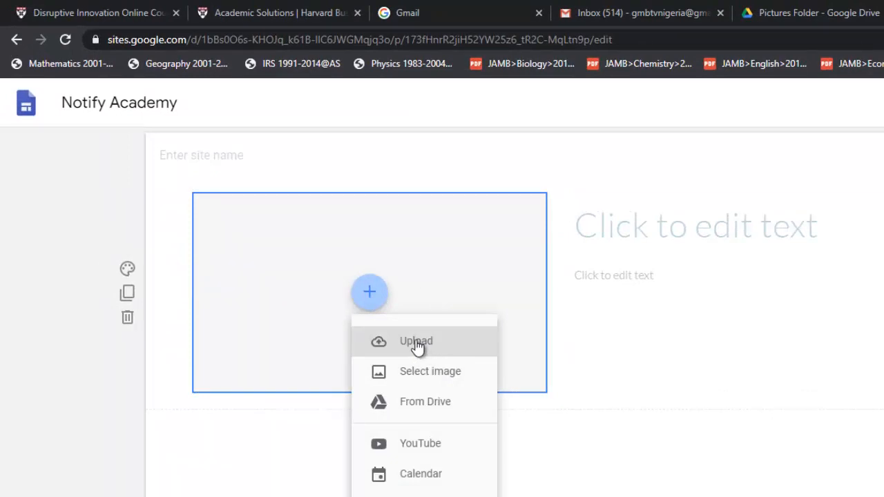
left_click(416, 343)
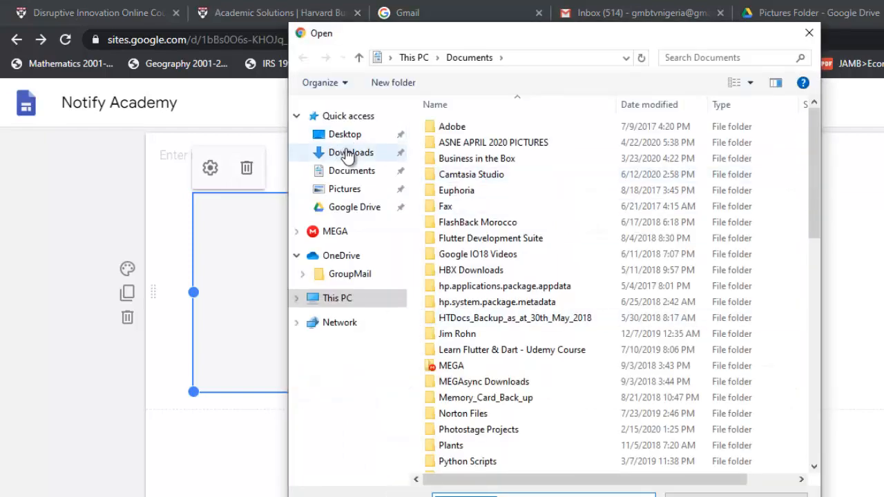
left_click(348, 136)
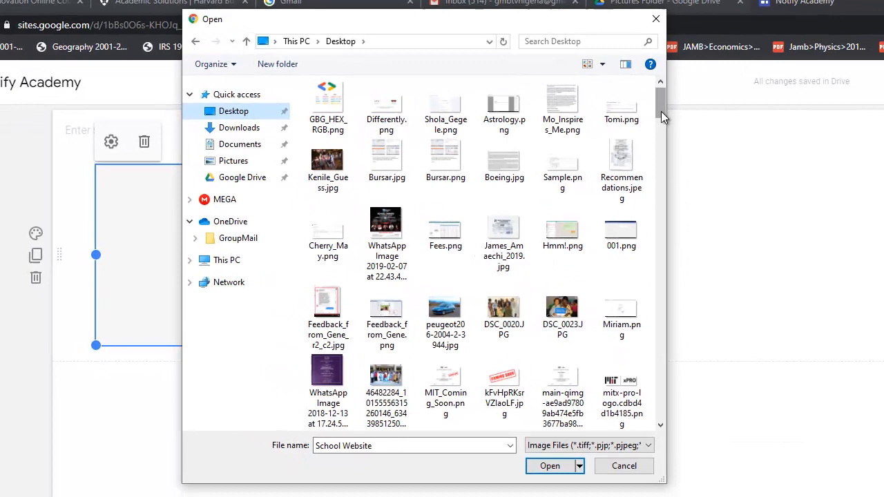
left_click_drag(732, 122, 732, 152)
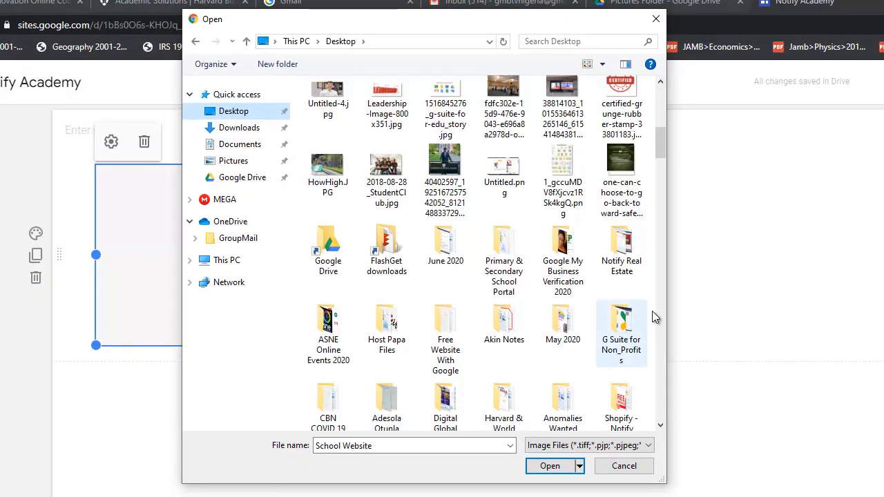
double_click(452, 252)
double_click(524, 147)
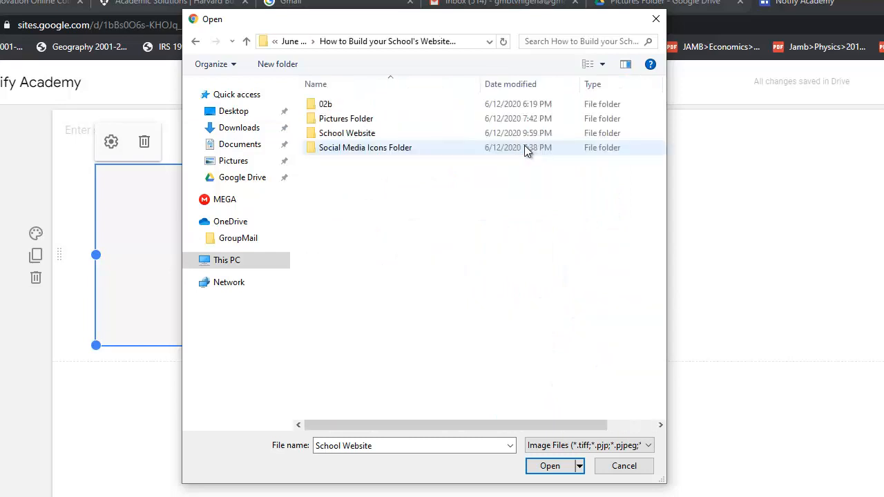
double_click(359, 118)
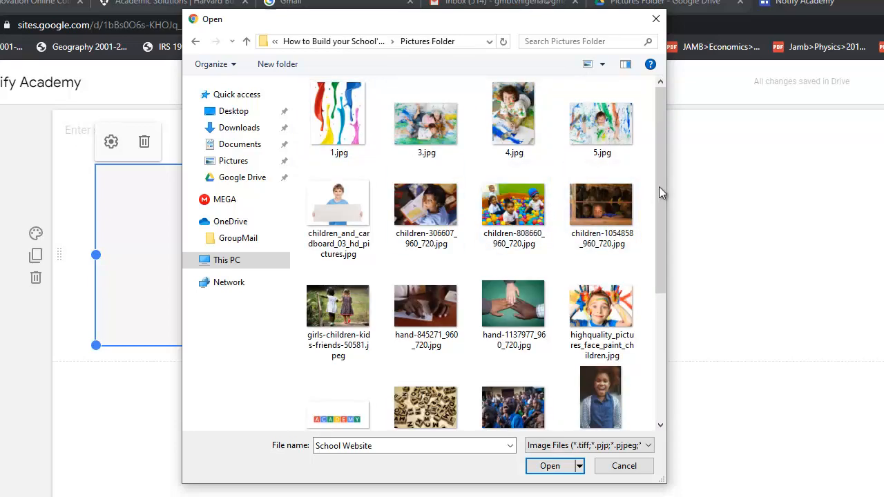
left_click_drag(658, 168, 658, 236)
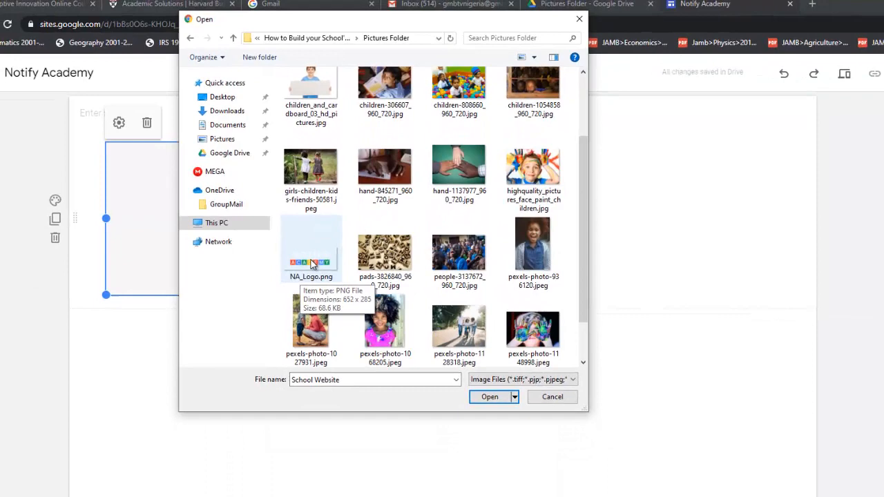
left_click(319, 329)
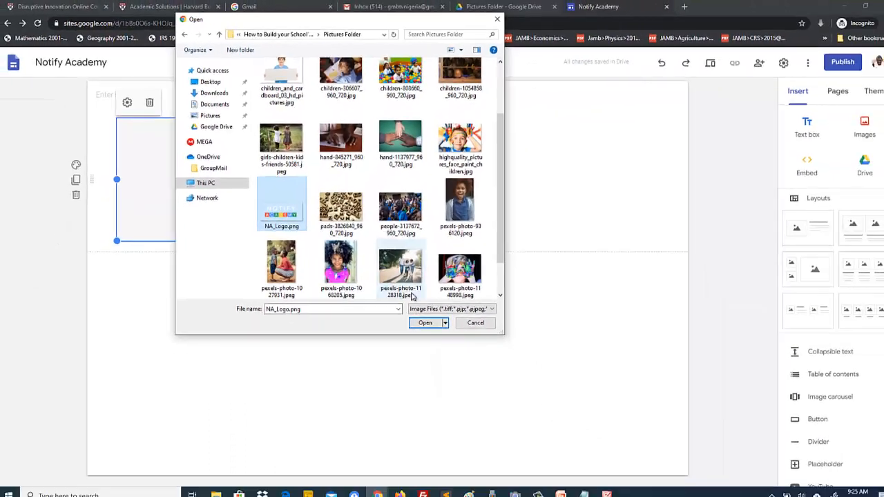
left_click(422, 318)
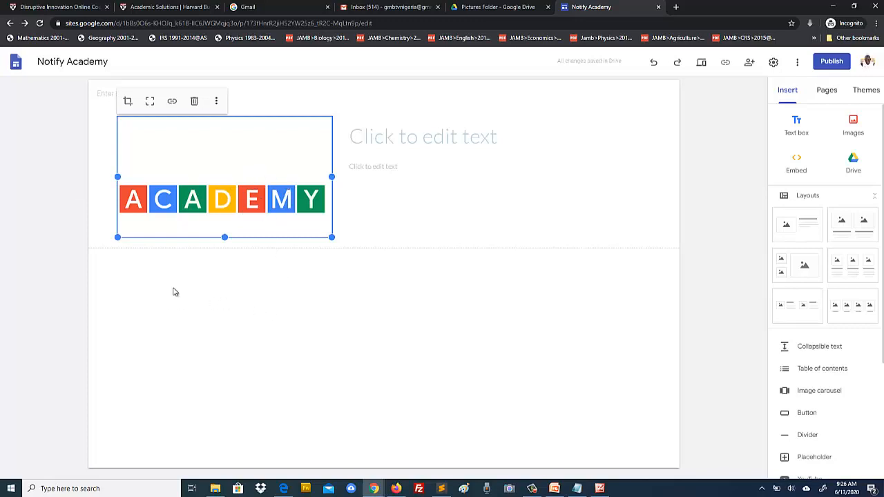
left_click(36, 279)
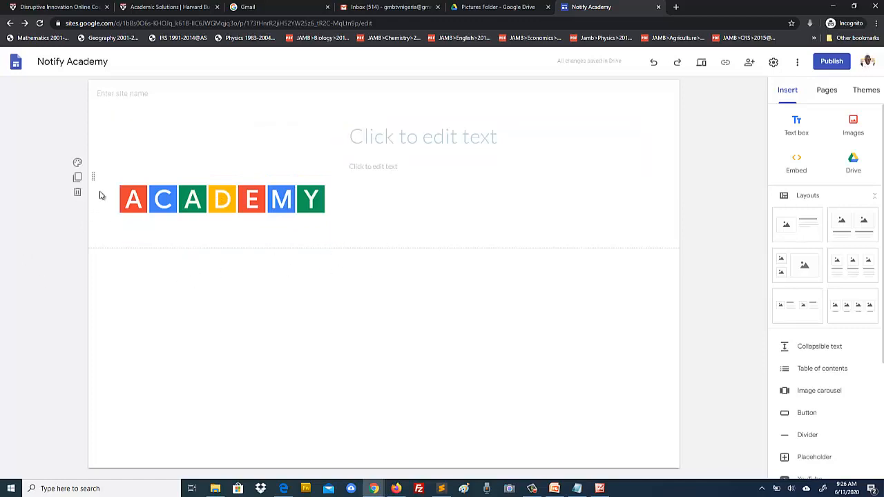
left_click(172, 172)
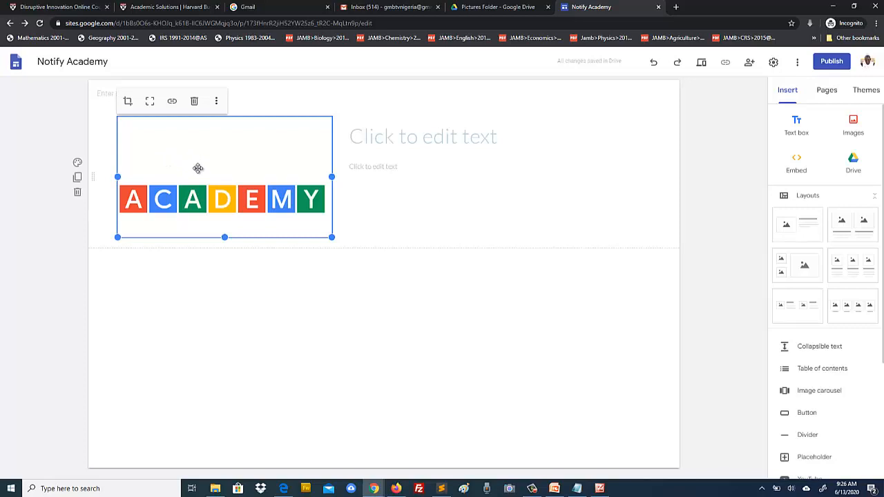
mouse_move(200, 171)
left_mouse_down()
mouse_move(268, 170)
mouse_move(183, 167)
left_mouse_up()
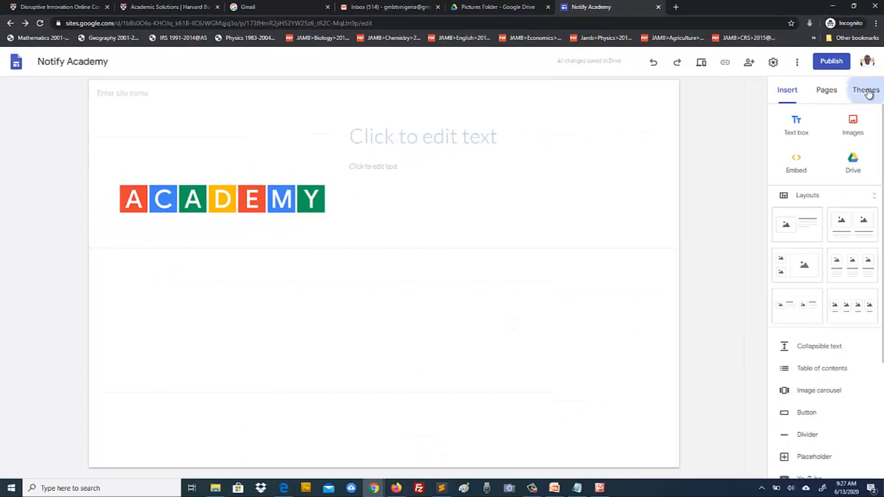
Set the Simple theme's font style to Light.
left_click(853, 193)
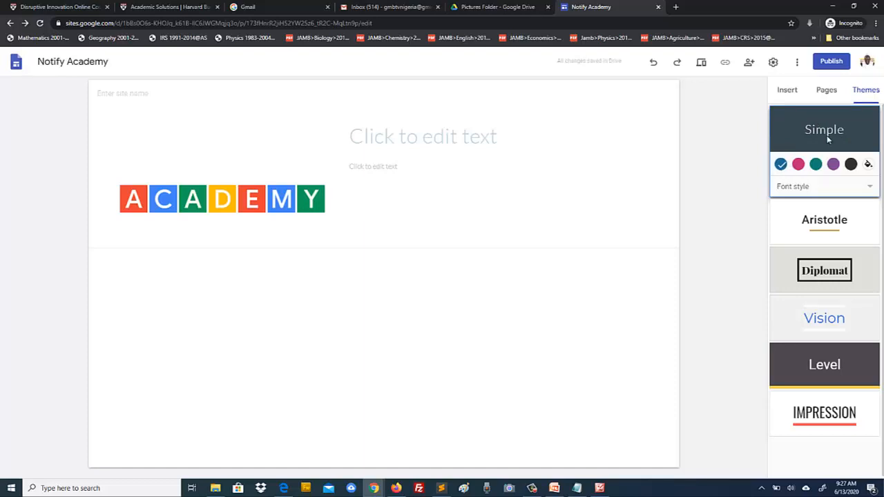
left_click(795, 189)
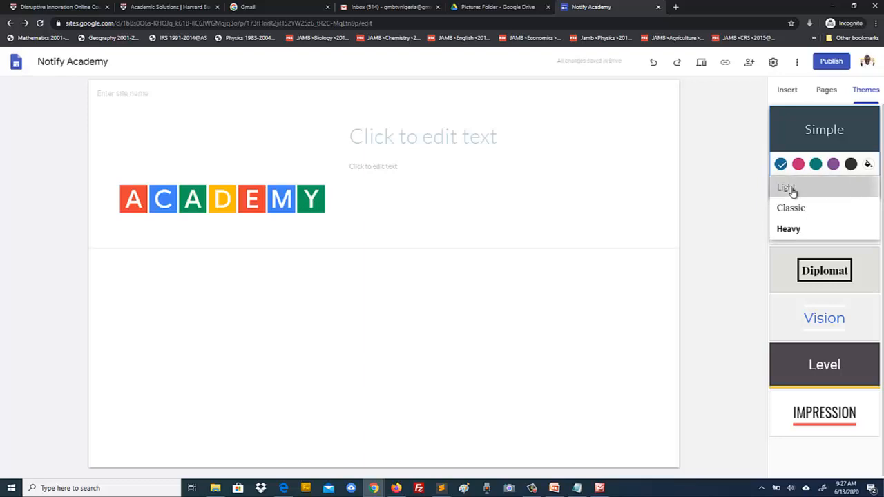
left_click(793, 191)
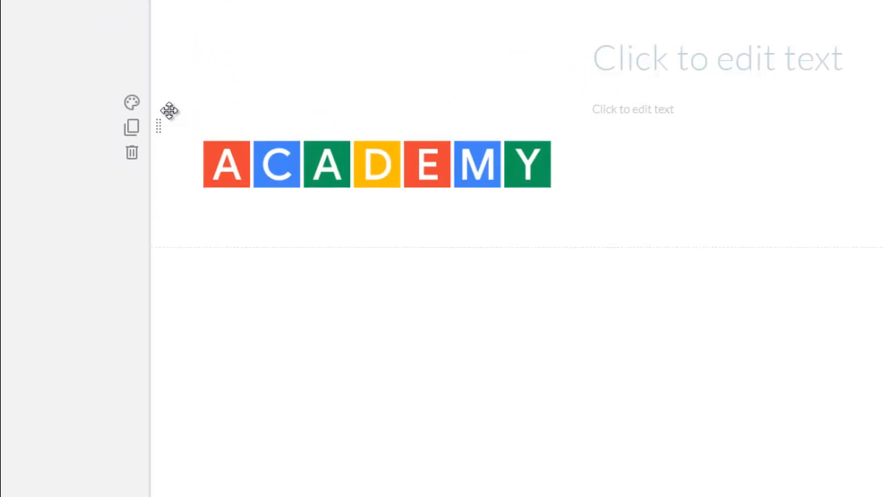
Set the logo section's background to Emphasis 2 after trying Emphasis 1.
left_click(132, 107)
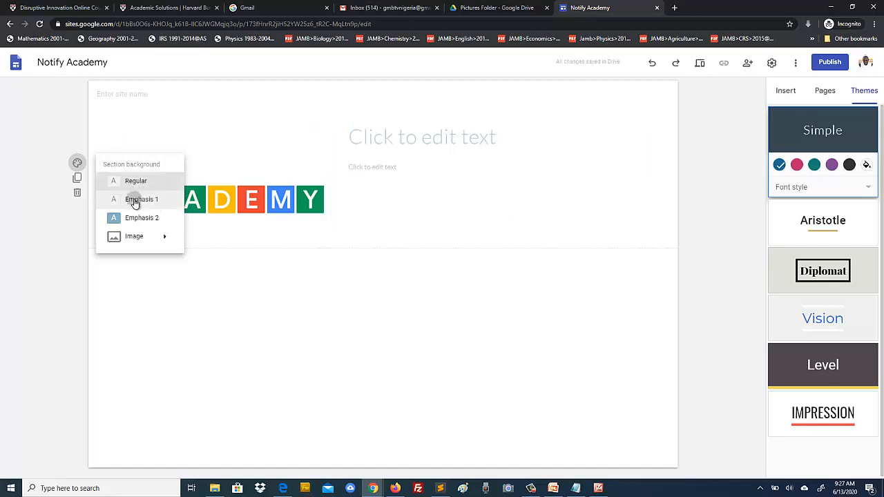
left_click(135, 201)
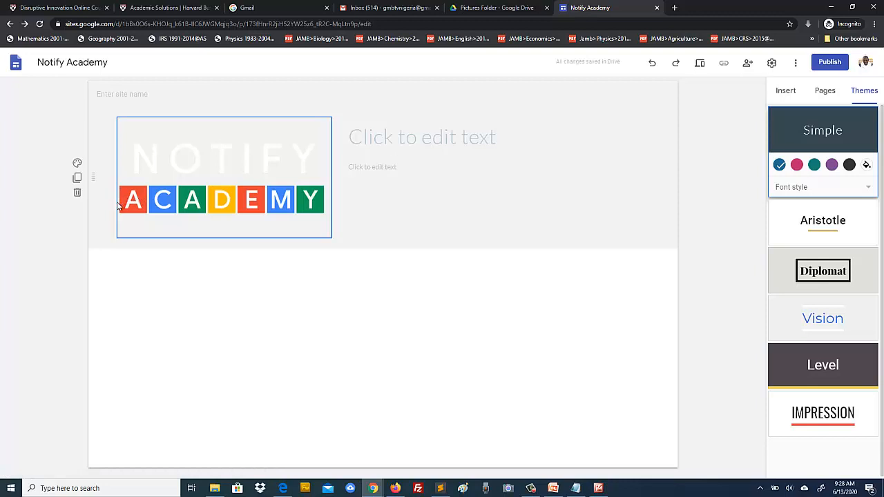
left_click(77, 163)
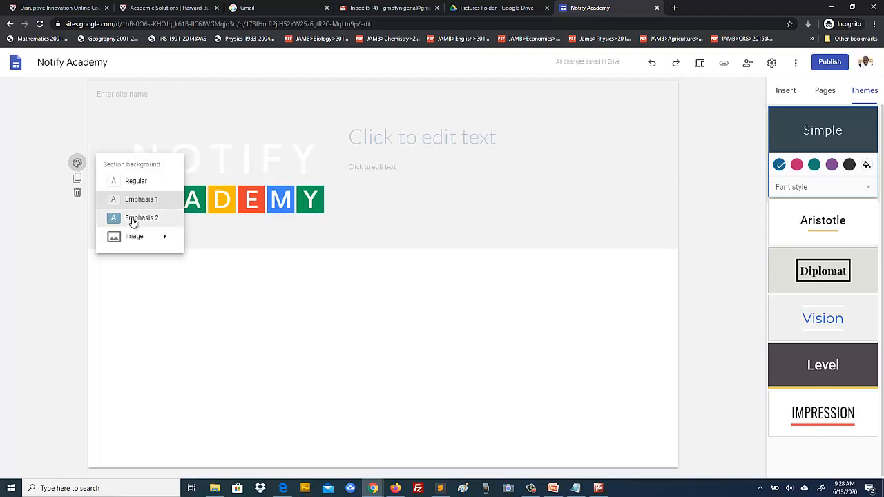
left_click(134, 220)
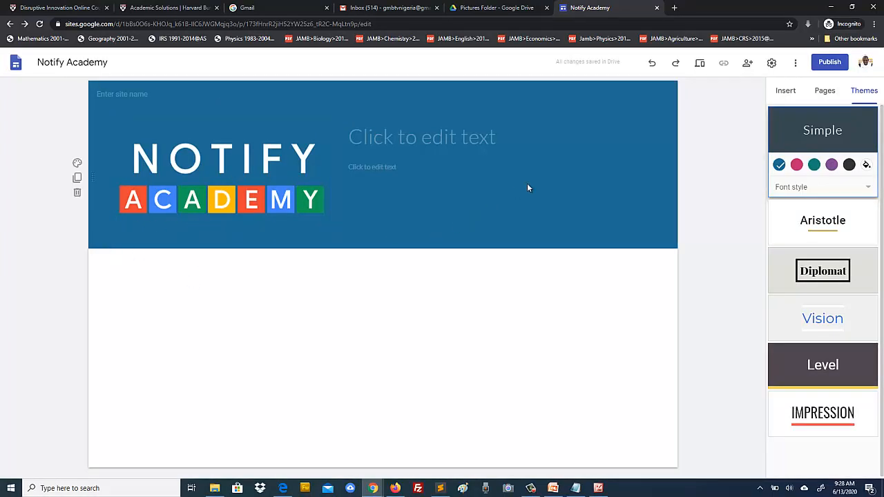
Preview the site at phone, tablet and large screen sizes, and return to editing.
left_click(699, 64)
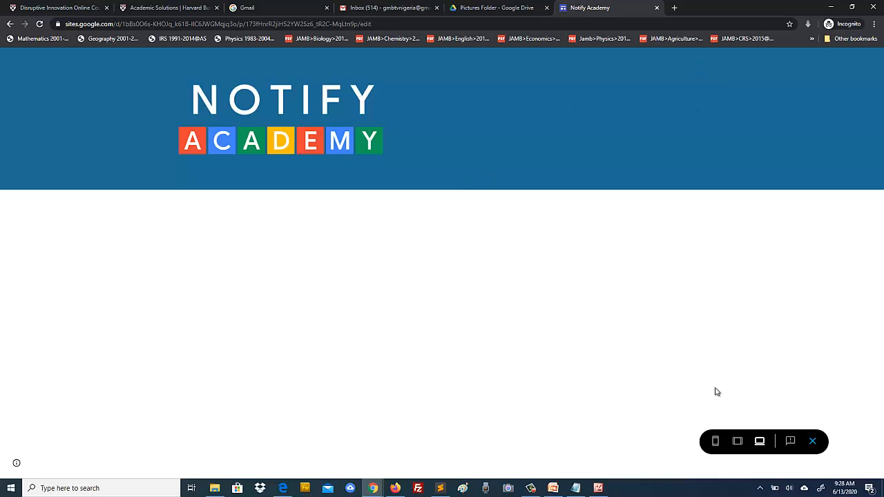
left_click(715, 441)
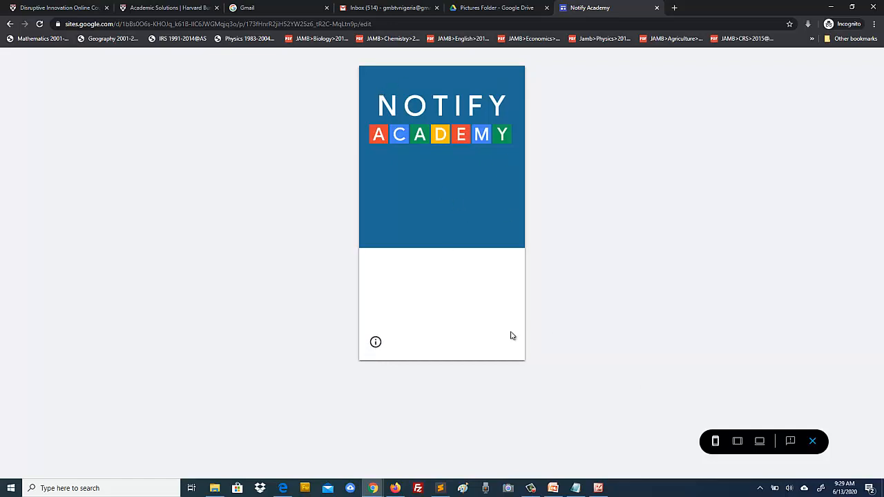
left_click(737, 442)
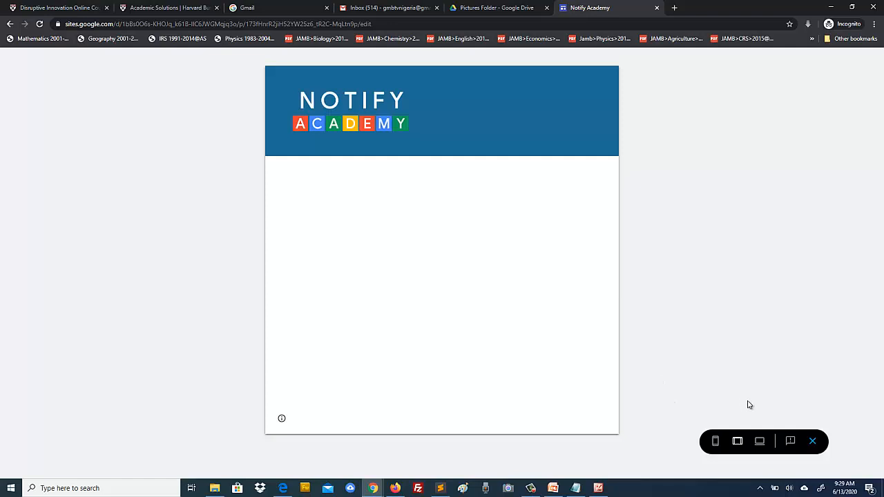
left_click(759, 441)
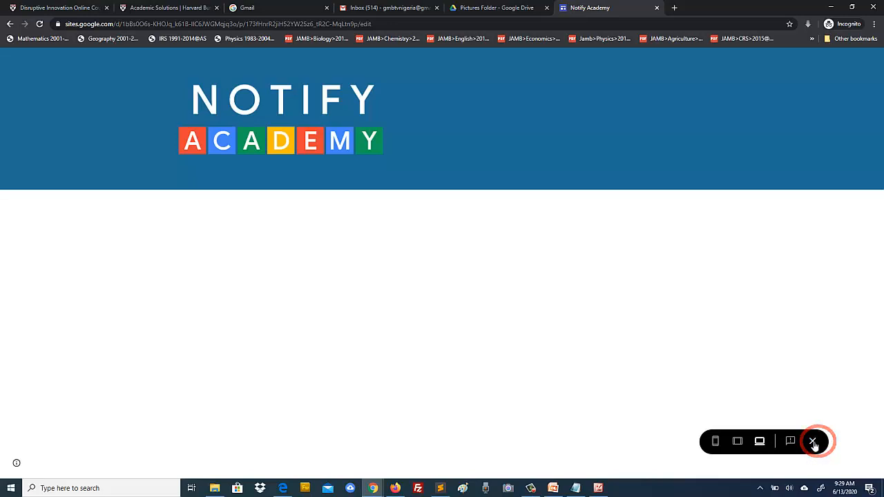
left_click(813, 444)
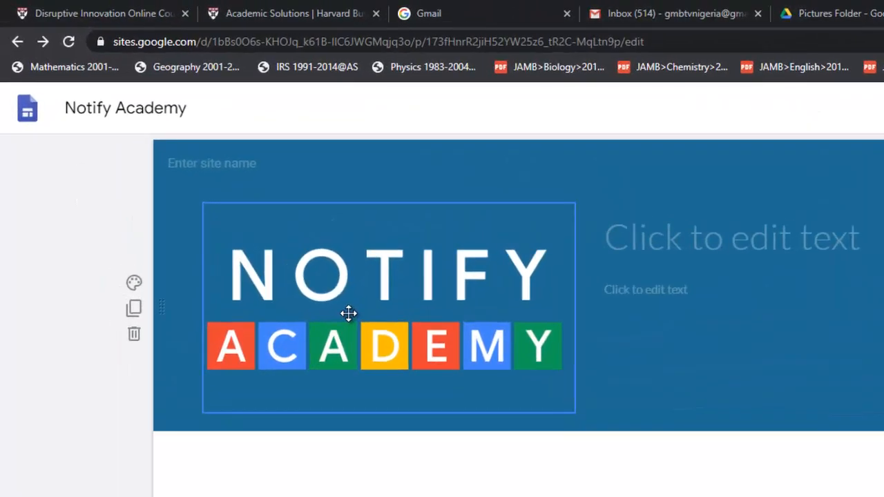
Shrink the Notify Academy logo proportionally to about a third of its section's width or less, keeping its upper-left corner in place.
left_click(201, 180)
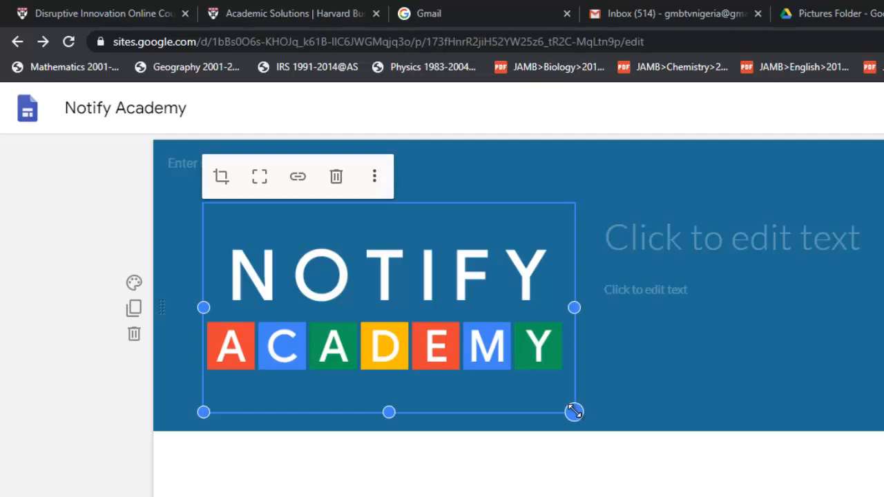
left_click_drag(573, 411, 429, 305)
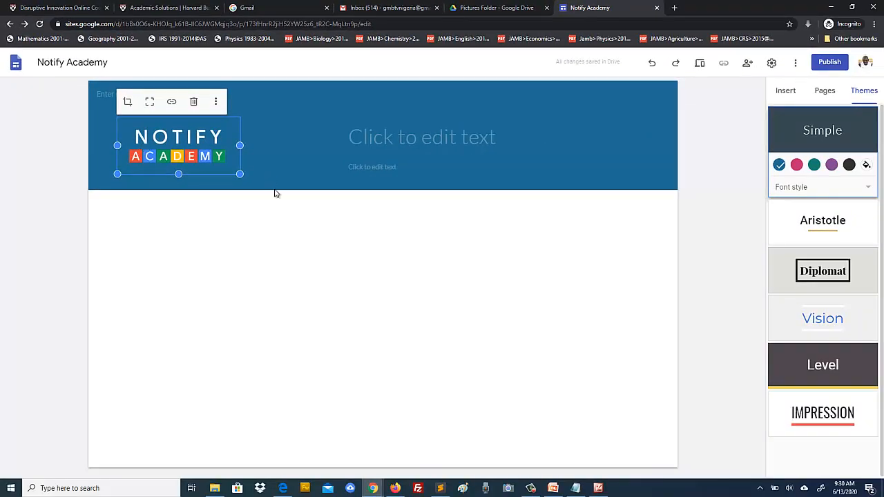
left_click(271, 145)
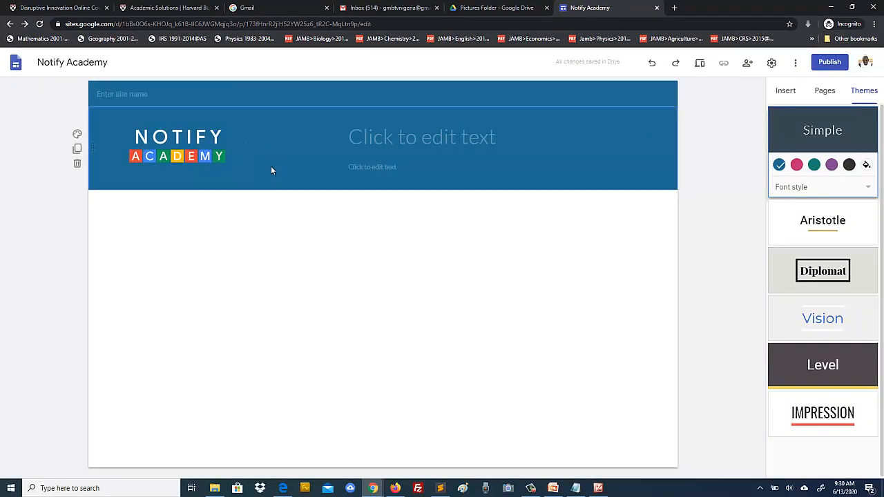
Delete the empty title and body text placeholders beside the logo.
left_click(164, 142)
left_click(332, 137)
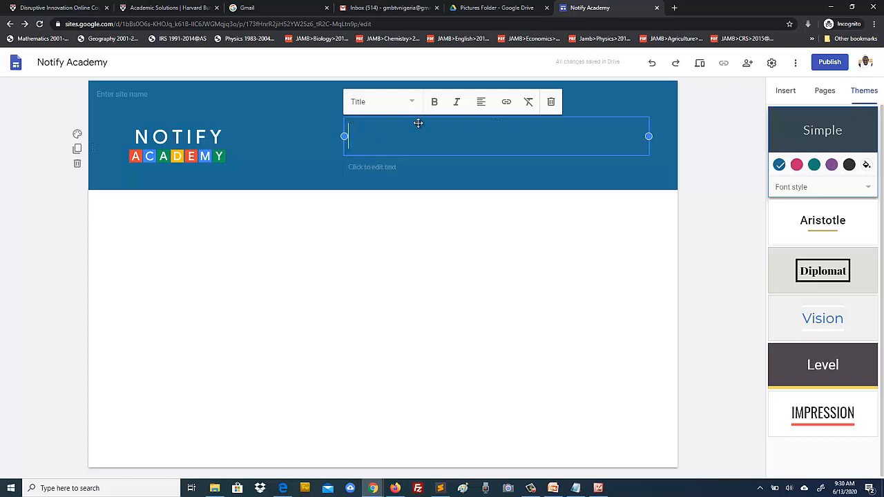
left_click(551, 102)
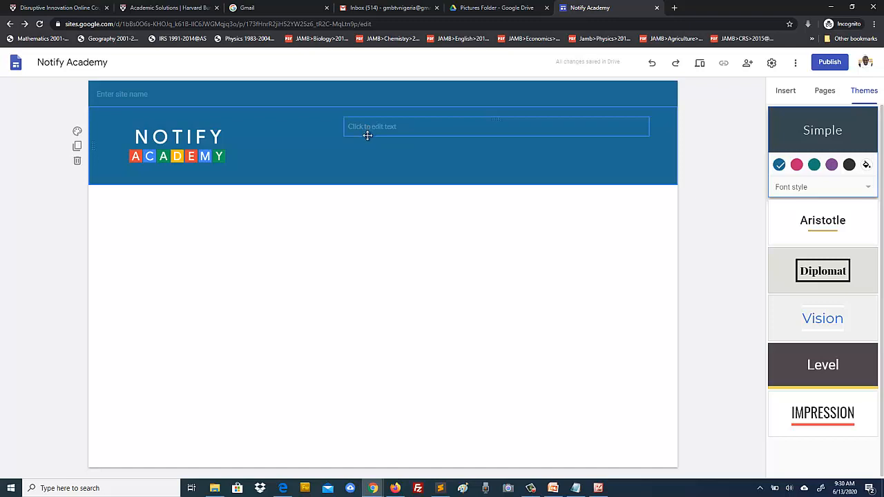
left_click(367, 135)
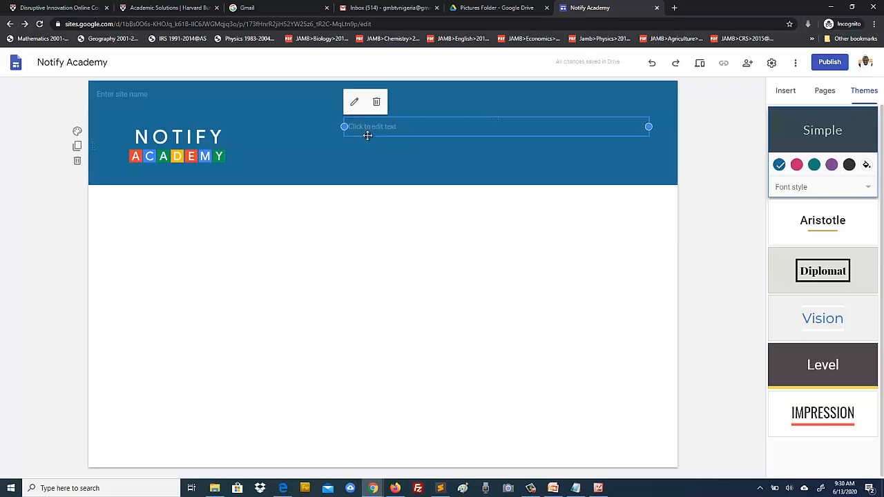
left_click(376, 102)
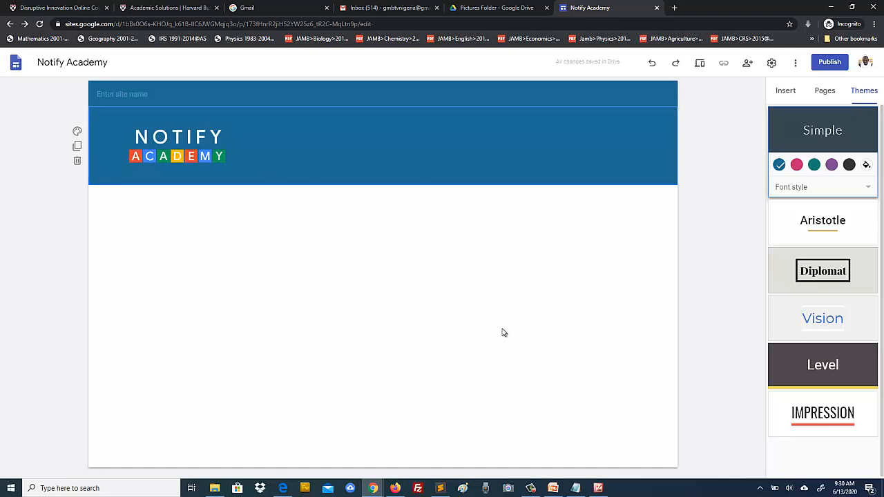
Check the background colour in the Picture Manager layout picture, and return to the site editor's theme settings.
left_click(598, 488)
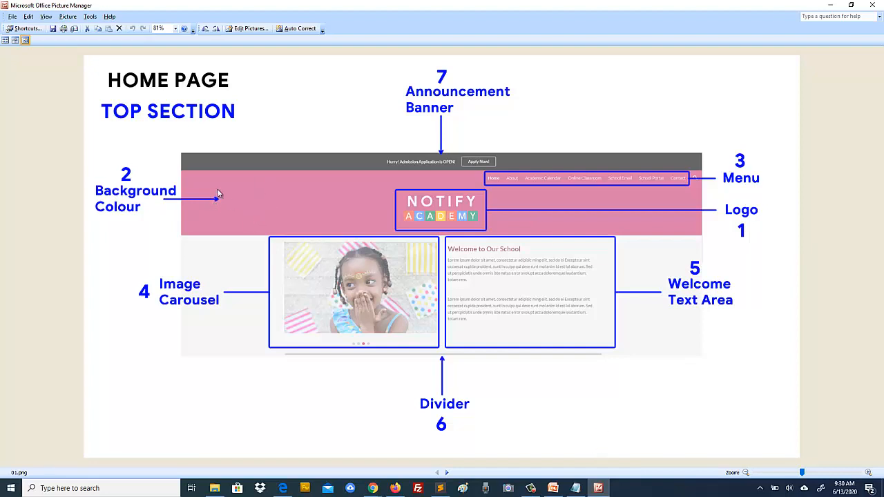
left_click(831, 6)
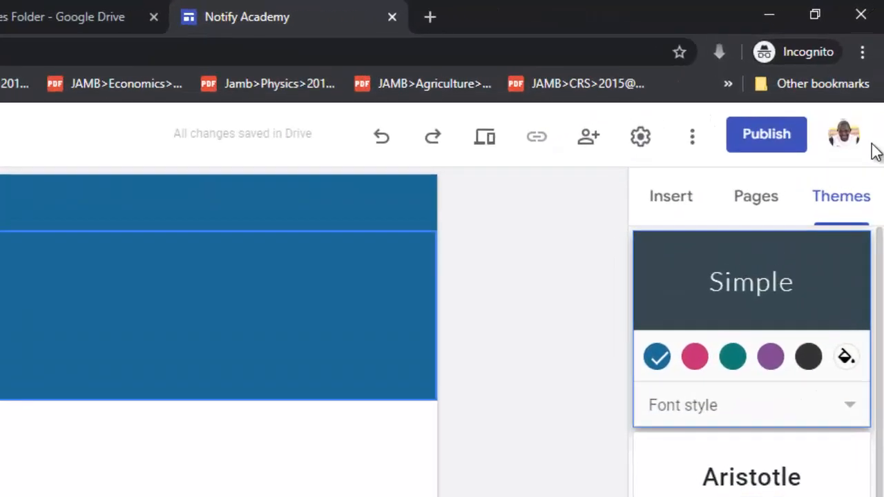
left_click(652, 216)
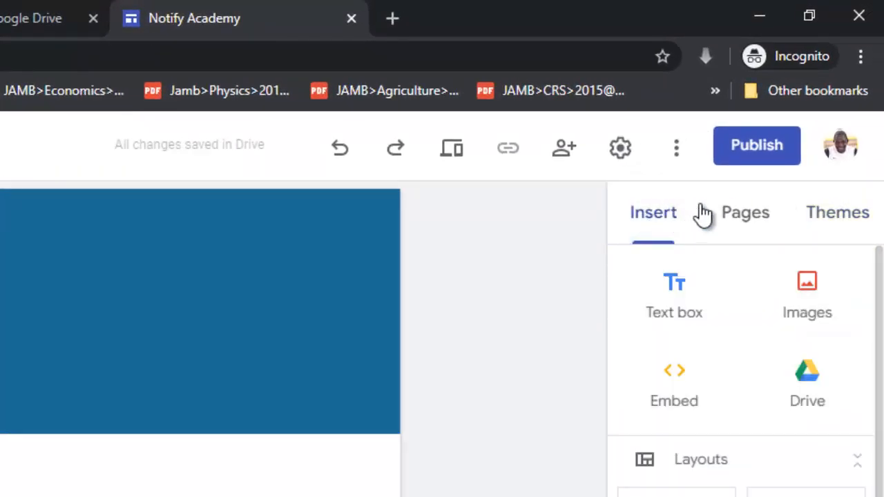
left_click(751, 215)
left_click(836, 214)
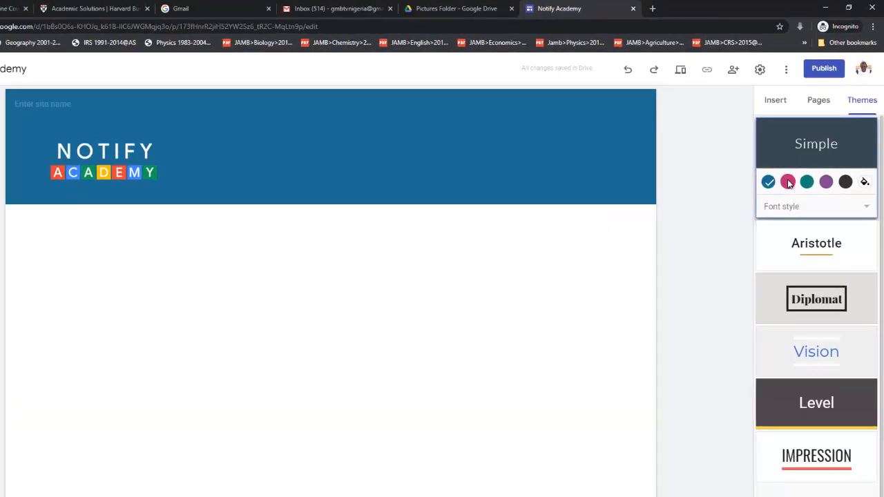
Compare the Simple theme's pink, teal and purple colours on the header, and choose teal.
left_click(787, 182)
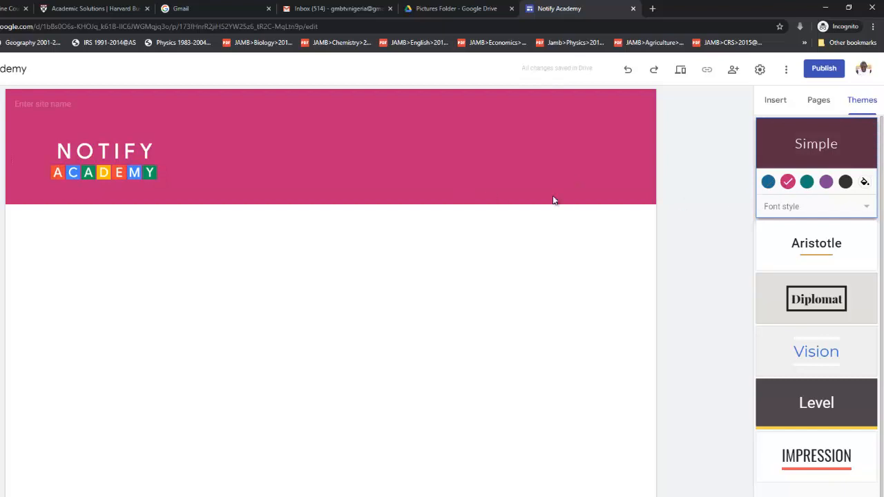
left_click(808, 183)
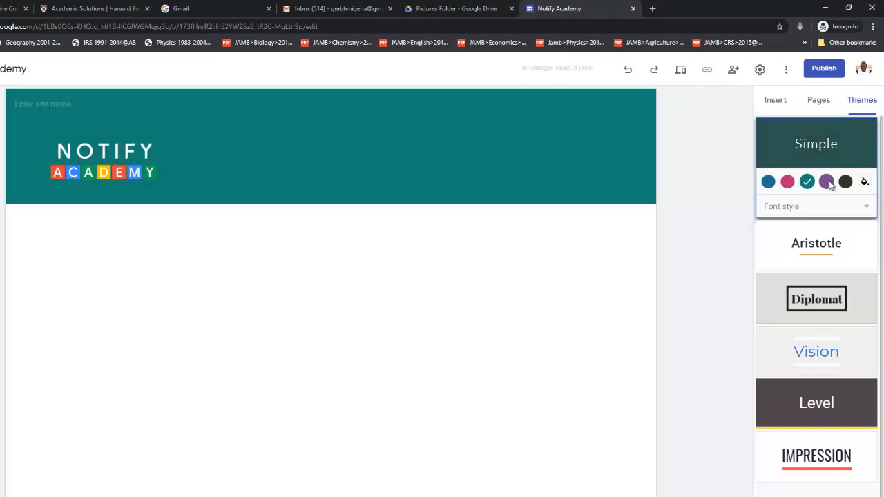
left_click(827, 183)
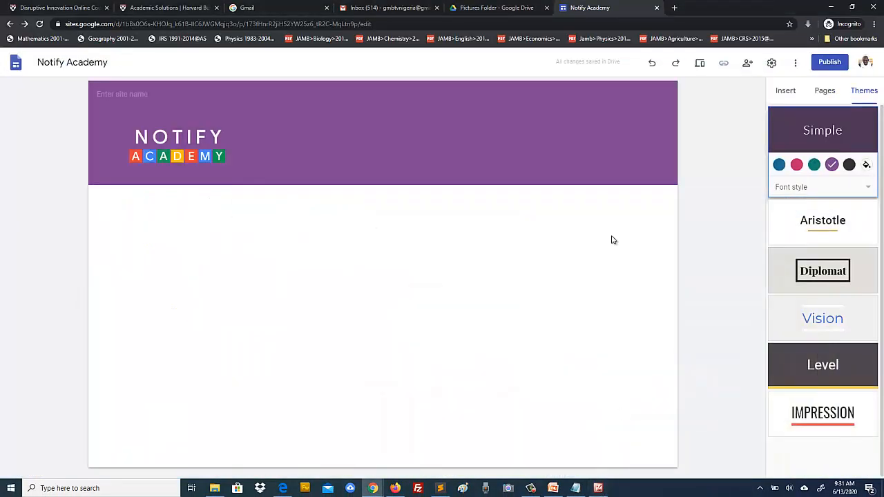
left_click(796, 168)
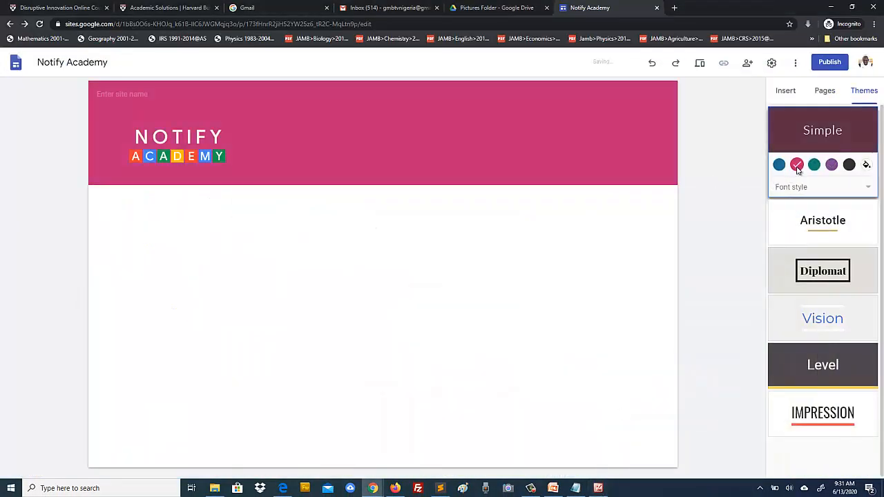
left_click(814, 165)
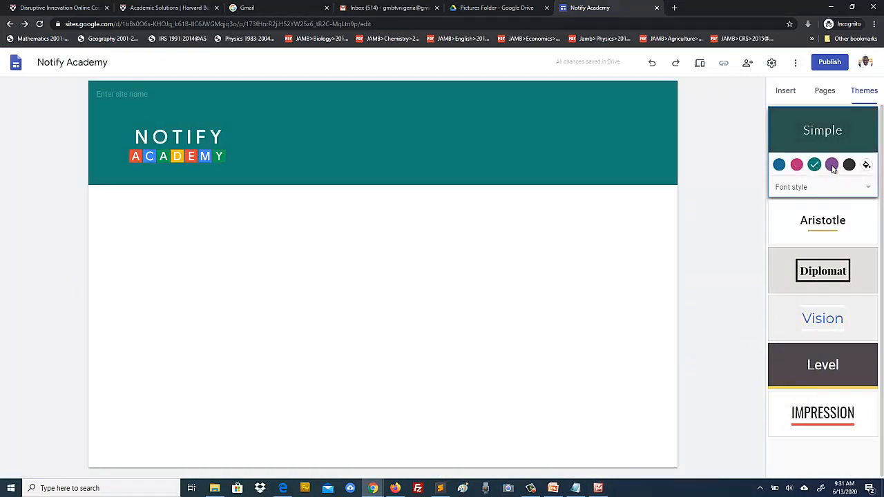
left_click(831, 165)
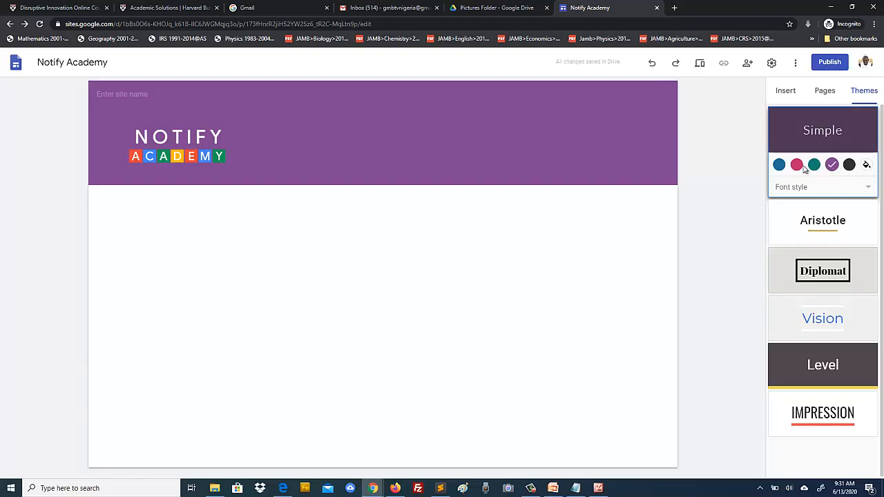
left_click(797, 166)
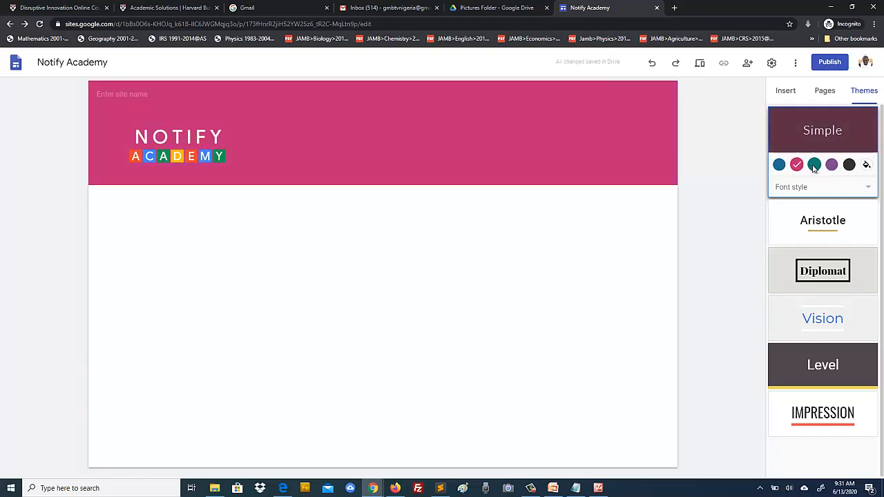
left_click(814, 165)
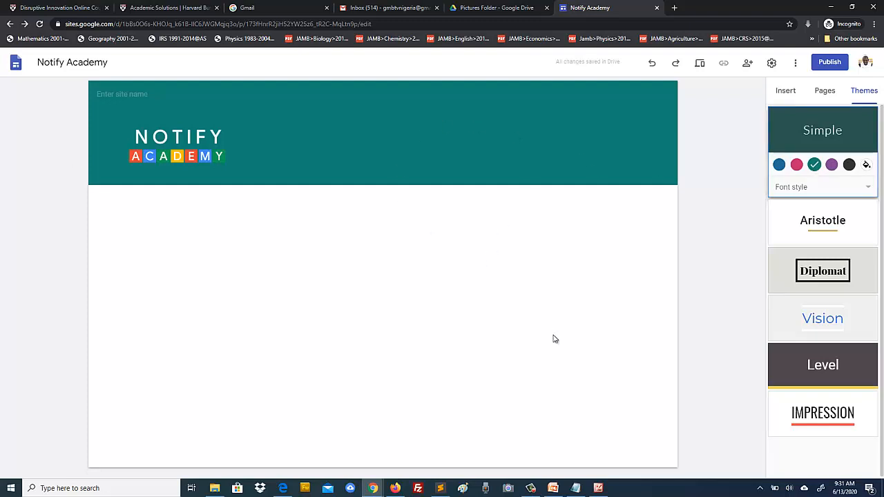
Check the menu in the Picture Manager layout picture, and return to the site editor's insert options.
left_click(599, 488)
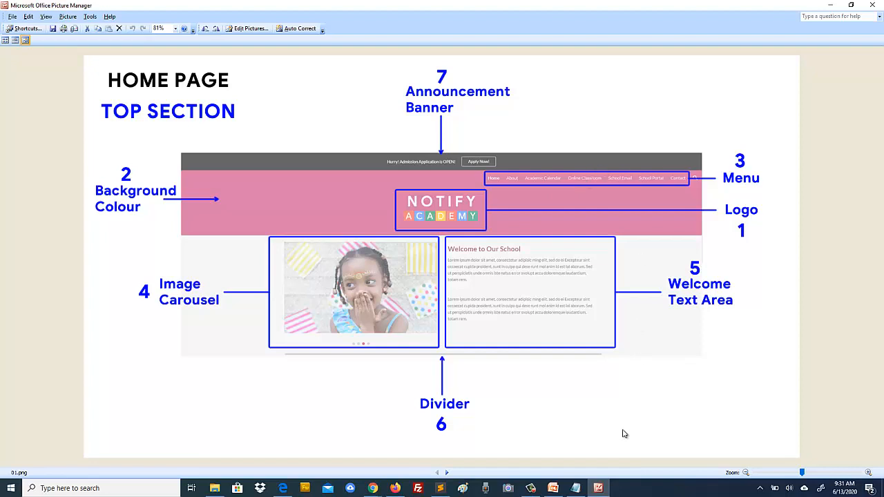
left_click(830, 5)
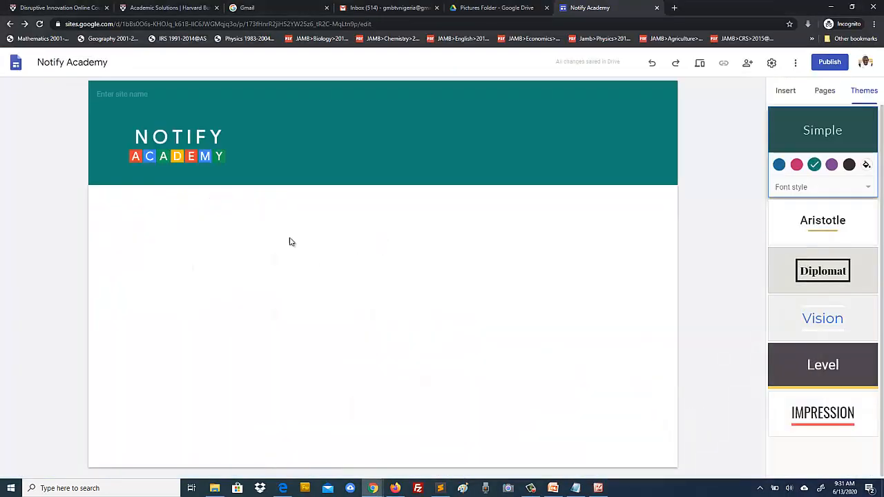
left_click(786, 92)
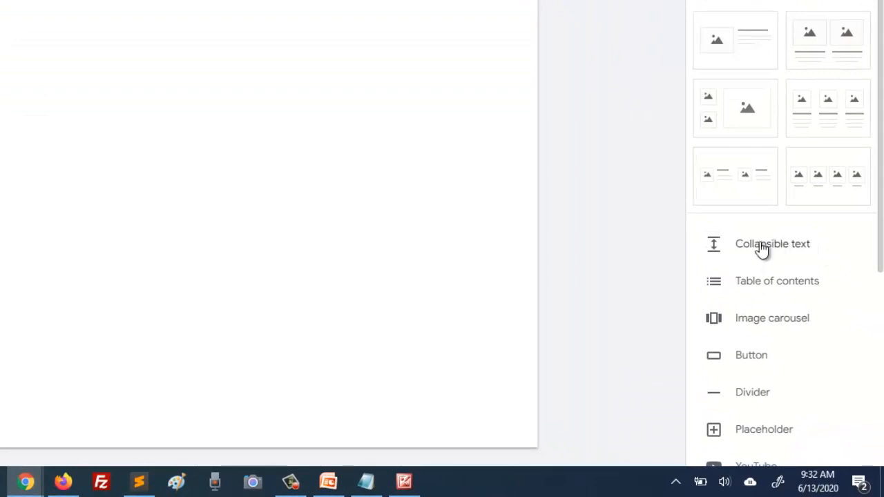
left_click(757, 358)
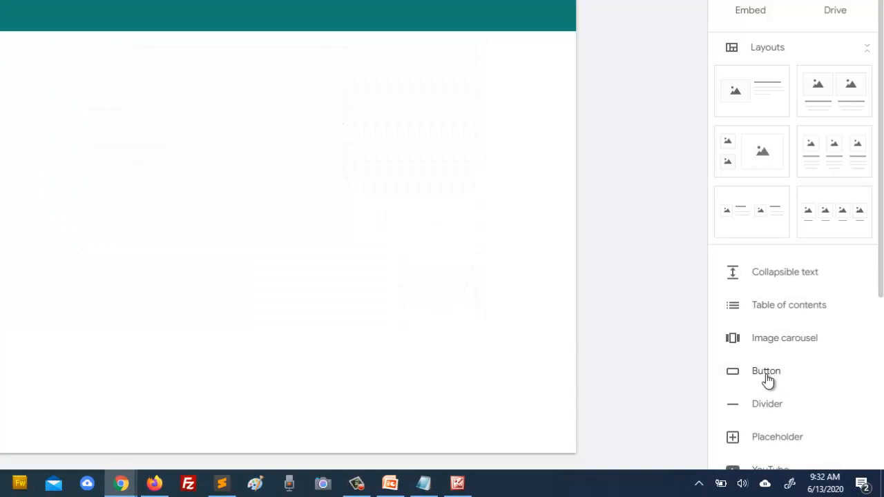
left_click(766, 373)
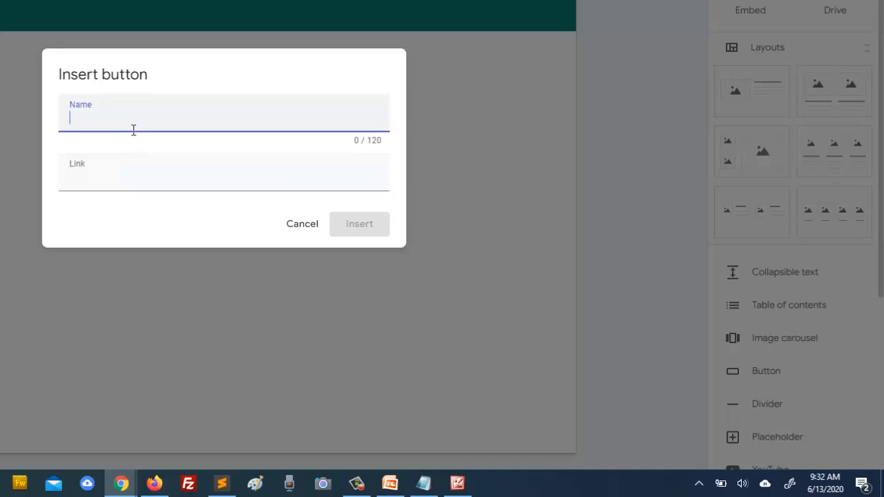
type("Home")
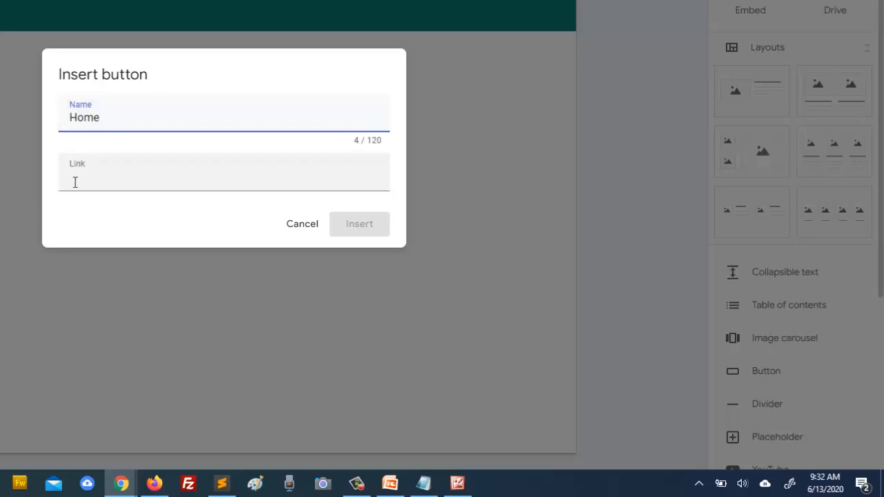
left_click(107, 182)
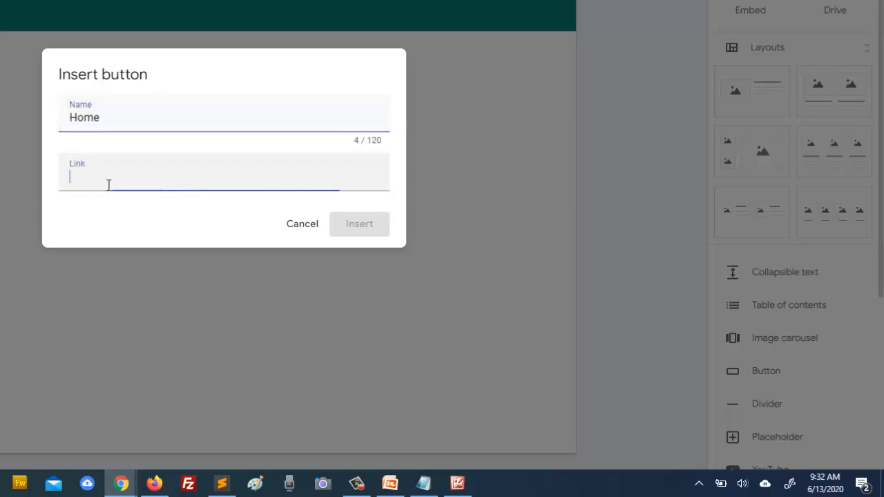
left_click(362, 225)
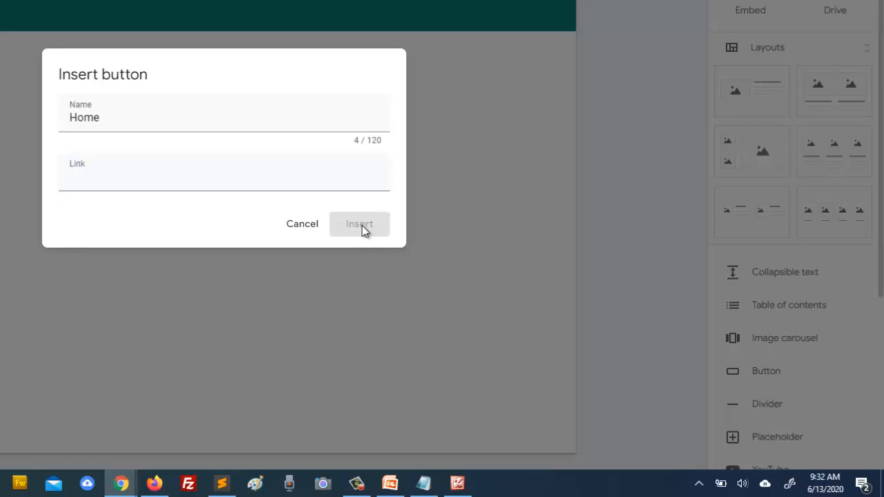
left_click(127, 181)
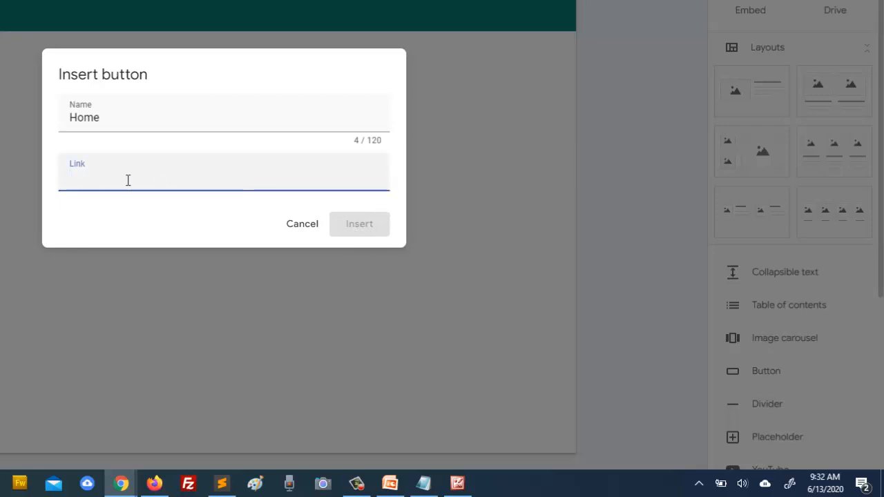
type("ht")
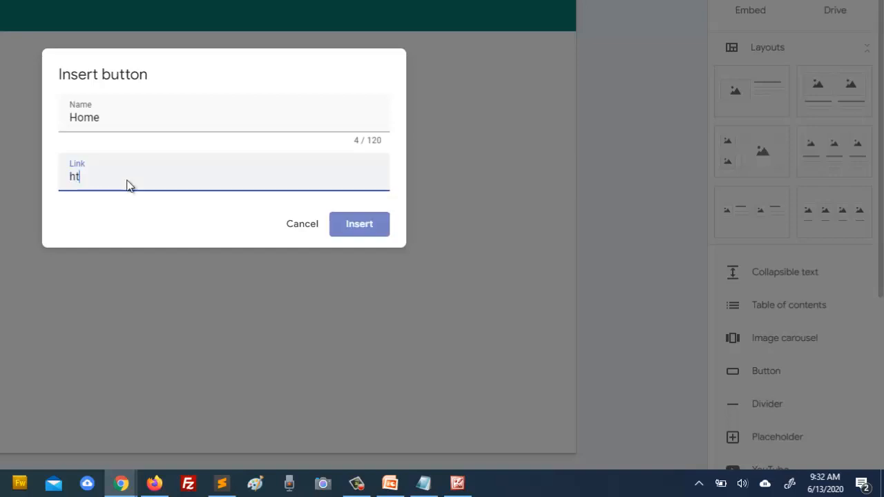
type("tp://")
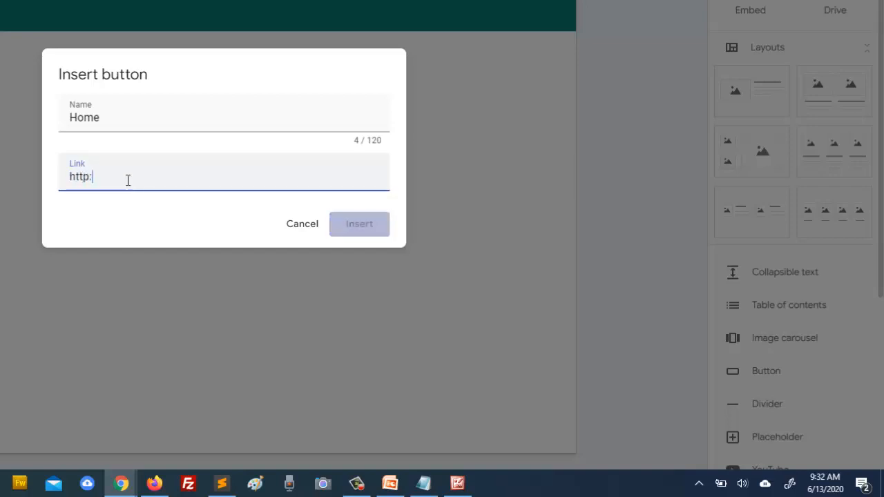
type("abc")
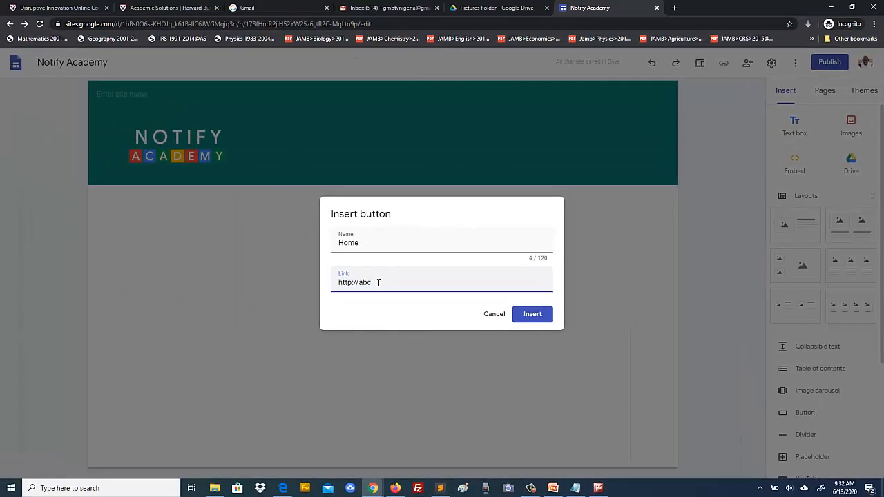
left_click(377, 283)
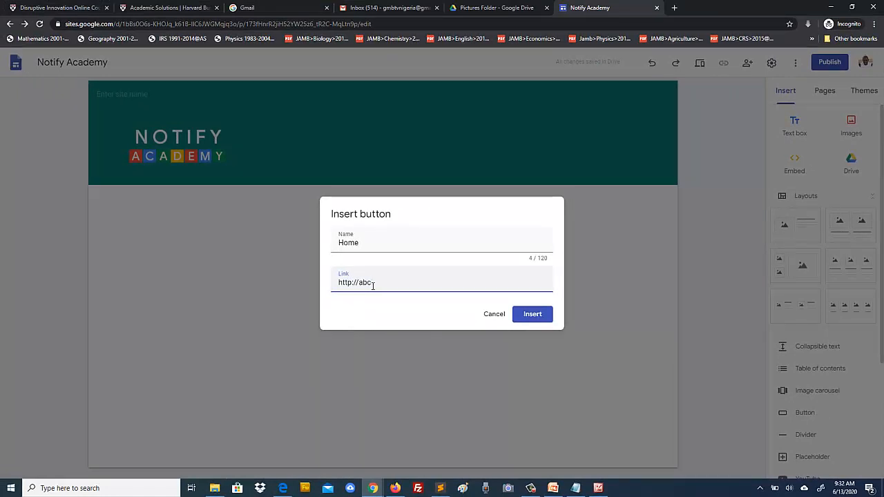
left_click(533, 315)
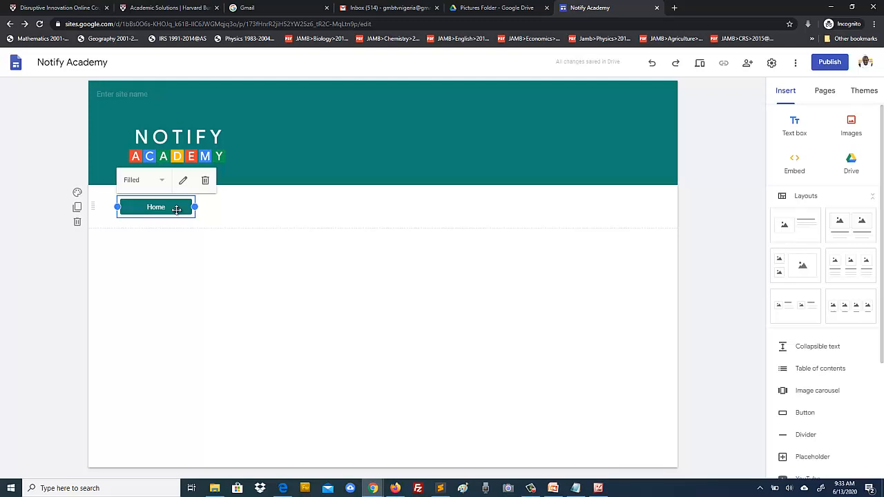
Compare the Regular, Emphasis 1 and Emphasis 2 backgrounds on the Home button's section, and choose Emphasis 1.
left_click(78, 194)
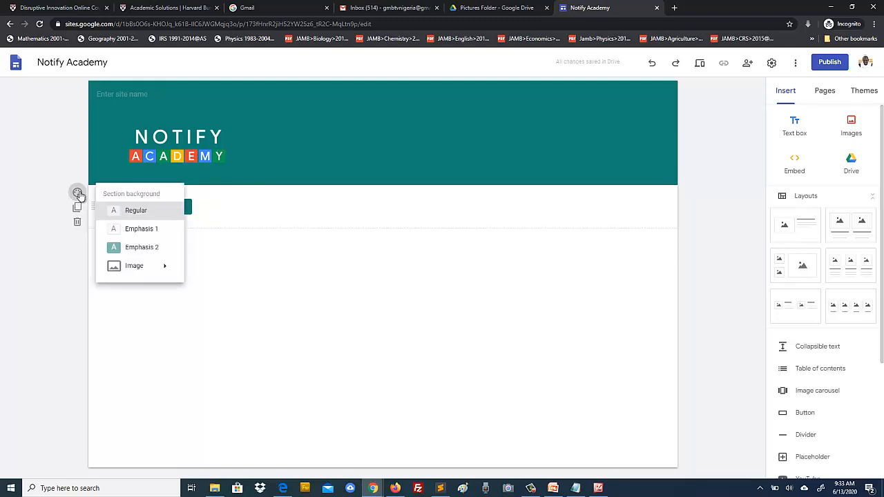
left_click(135, 210)
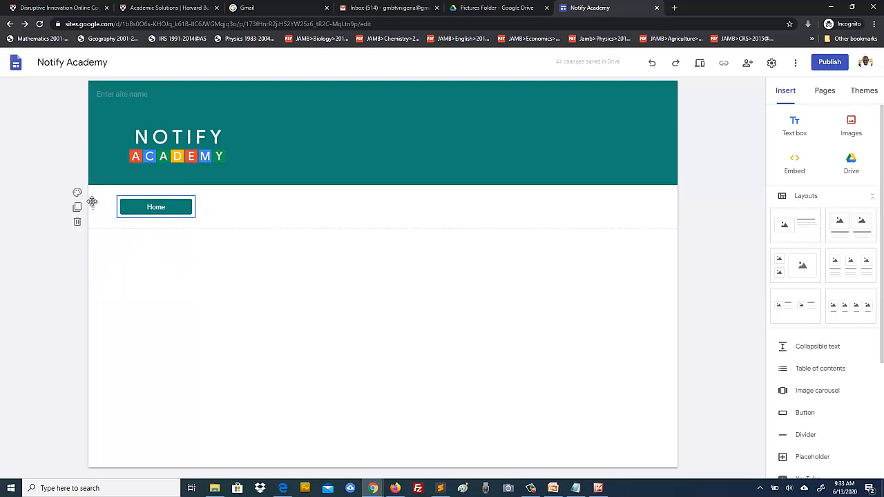
left_click(78, 193)
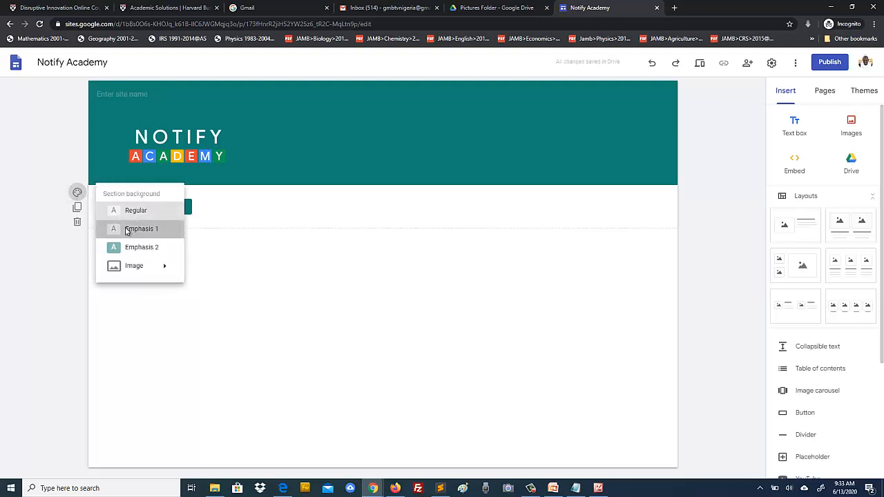
left_click(126, 229)
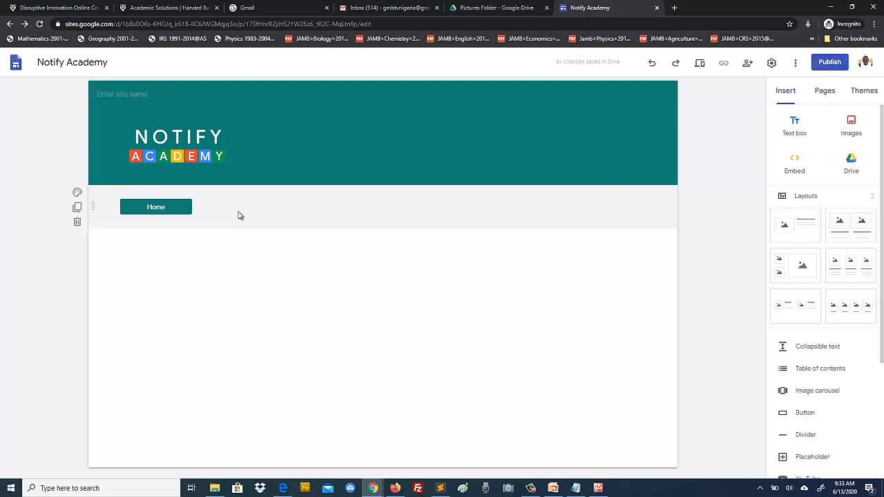
left_click(77, 194)
left_click(115, 247)
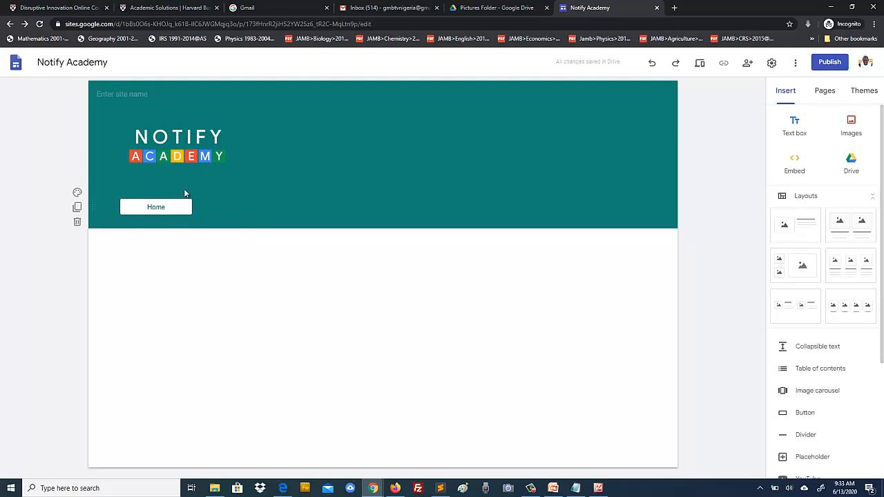
left_click(77, 192)
left_click(145, 230)
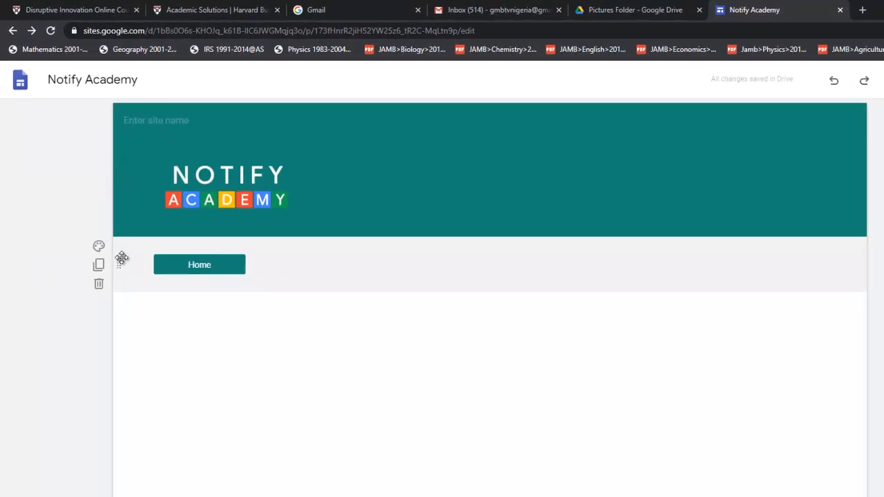
Try the Home button section above the logo section, and move the logo section back above it.
left_click_drag(121, 262, 425, 187)
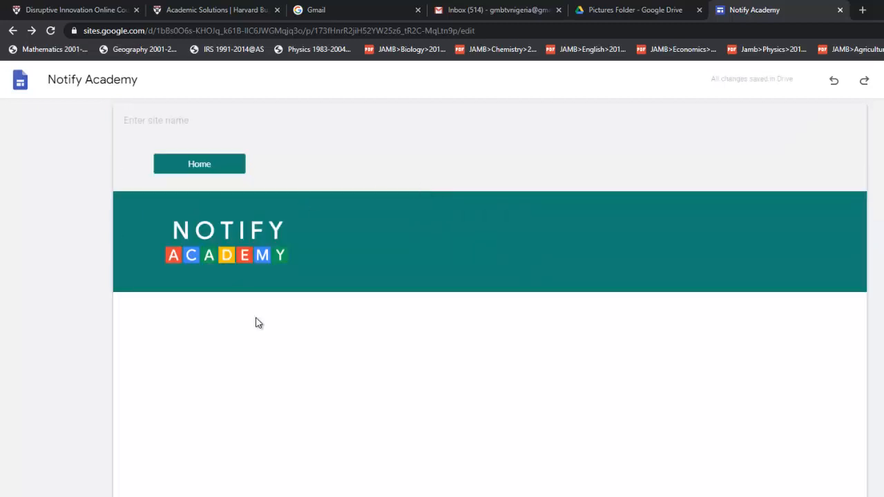
left_click(214, 168)
left_click_drag(121, 241, 120, 173)
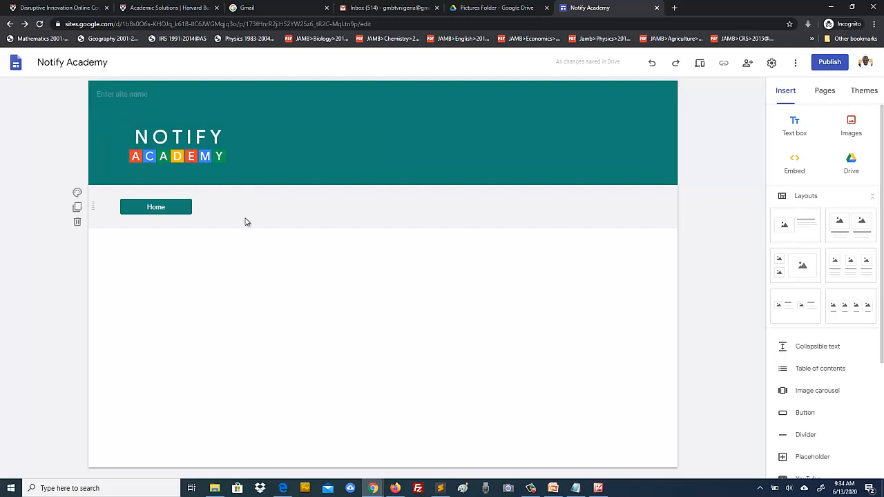
Duplicate the Home button section and rename the button in the copy as About.
left_click(174, 207)
left_click(77, 208)
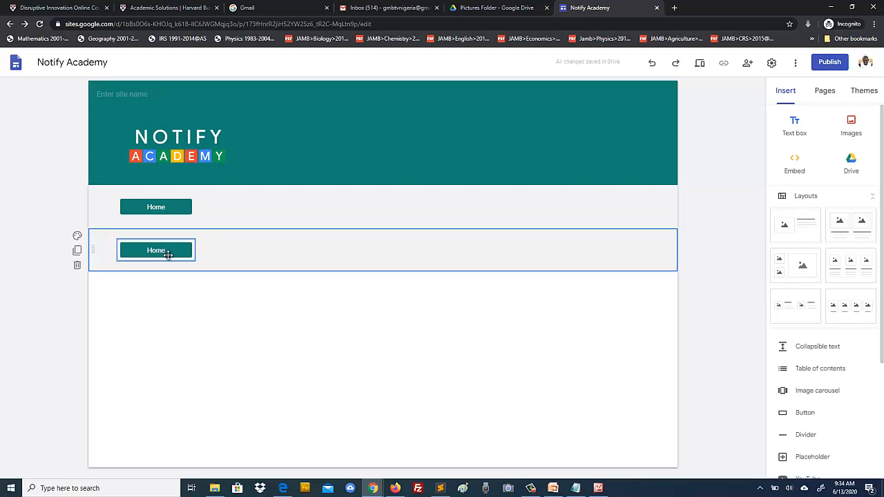
left_click(161, 251)
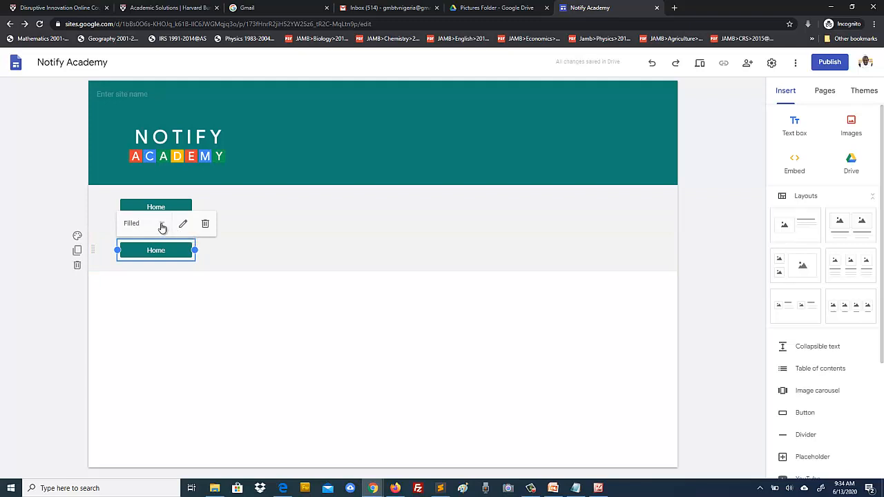
left_click(182, 225)
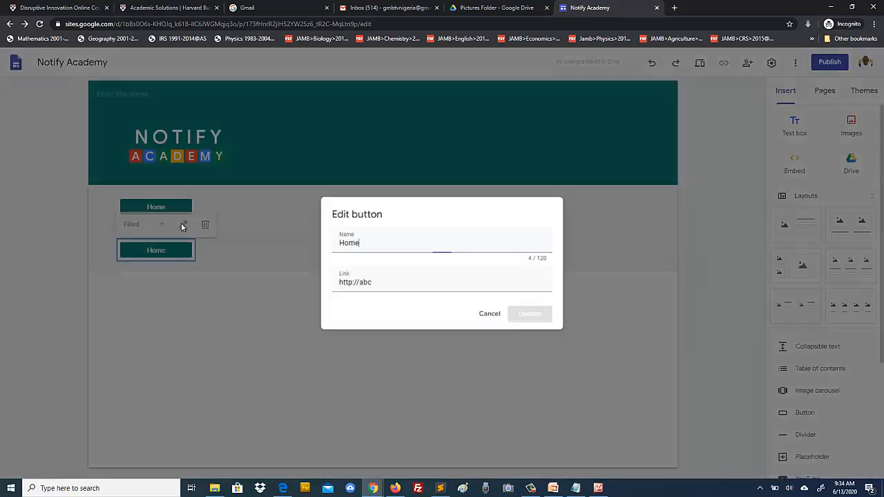
double_click(380, 246)
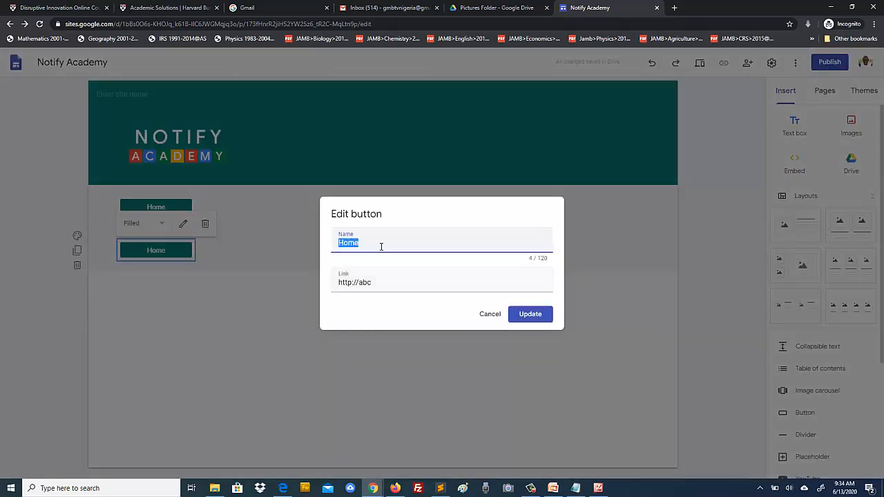
type("About")
left_click(533, 315)
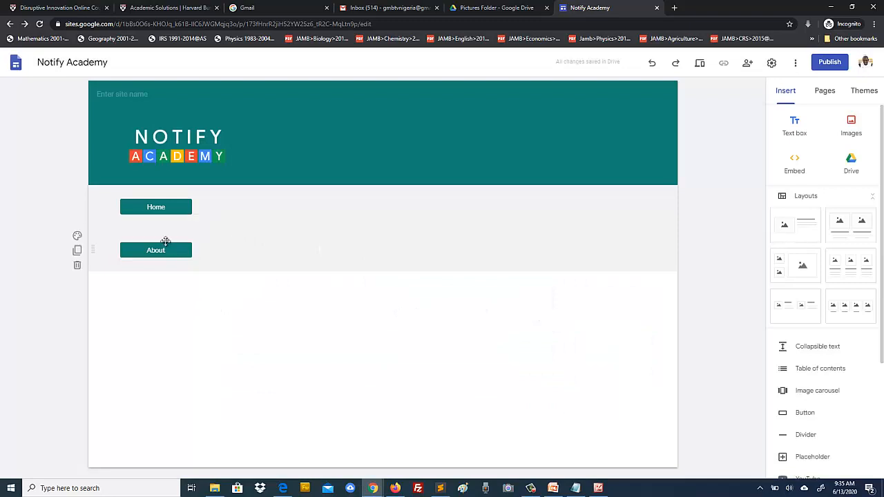
Move the About button up into the Home button's section, directly to the right of Home.
left_click(130, 250)
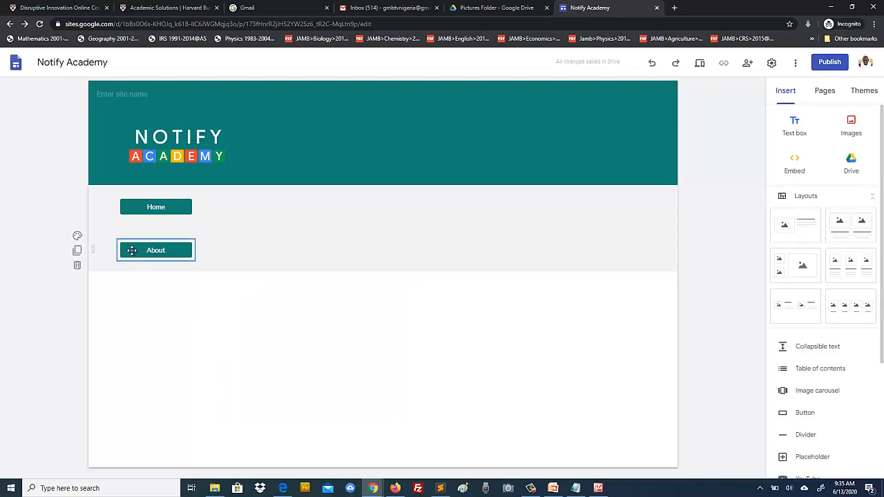
left_click_drag(131, 250, 218, 214)
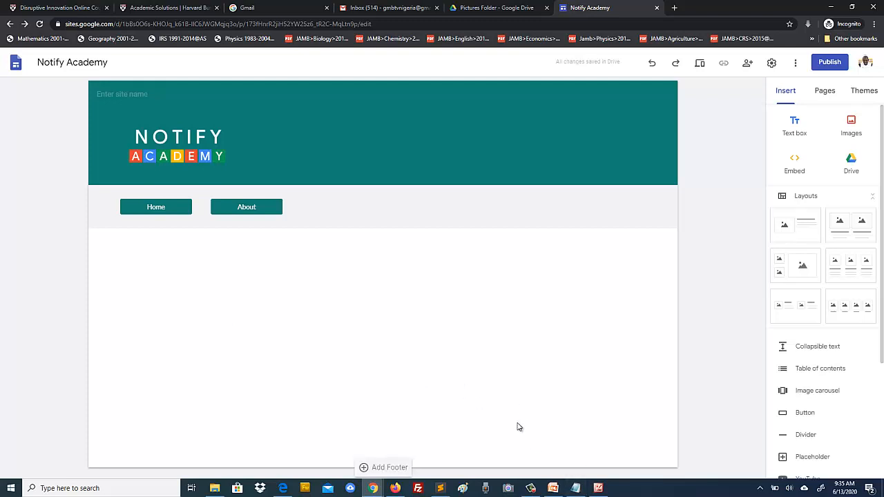
Look up the remaining menu items in the Picture Manager layout picture, and return to the Notify Academy site editor.
left_click(598, 488)
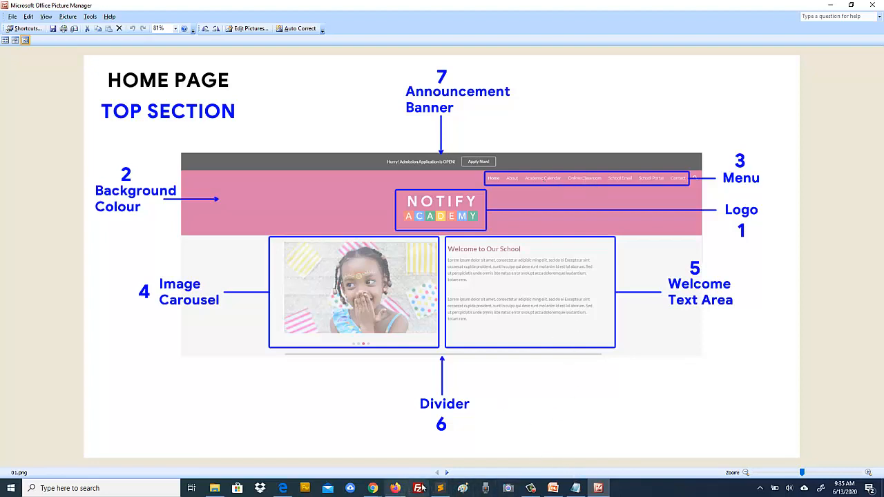
left_click(372, 488)
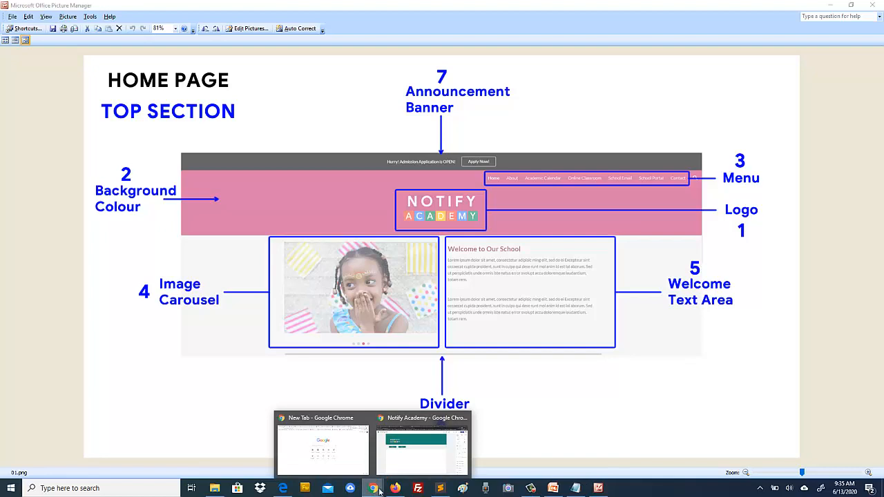
left_click(408, 455)
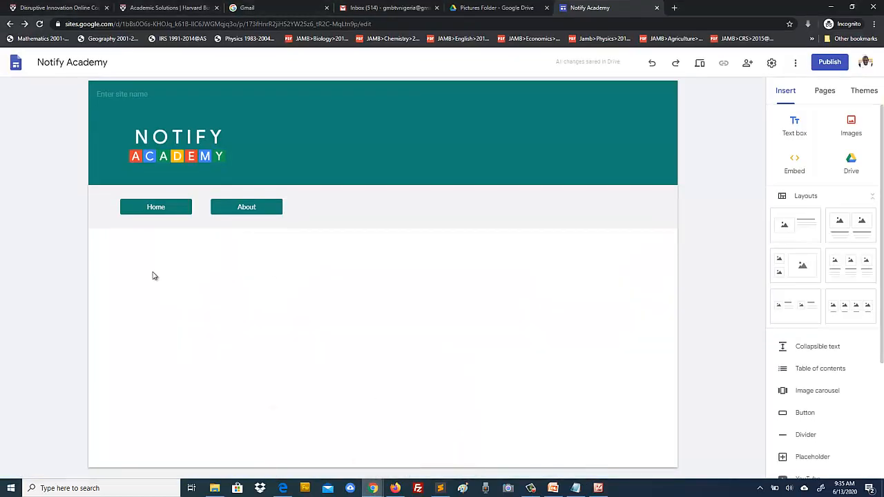
Duplicate the section holding the Home and About buttons, and rename the copied Home button as Academic Calendar.
mouse_move(90, 203)
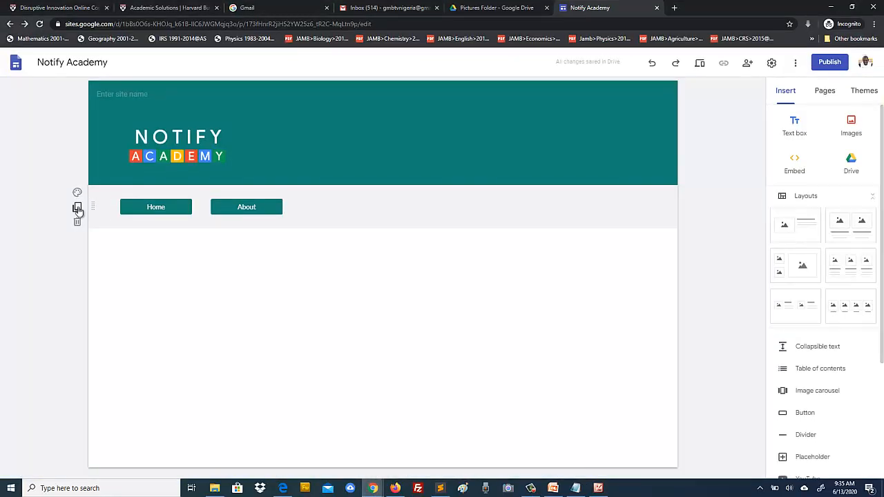
left_click(77, 209)
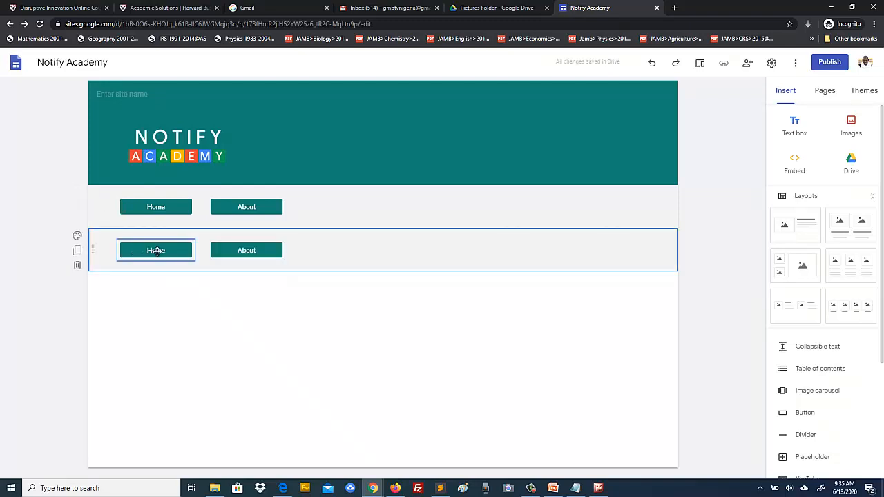
left_click(179, 251)
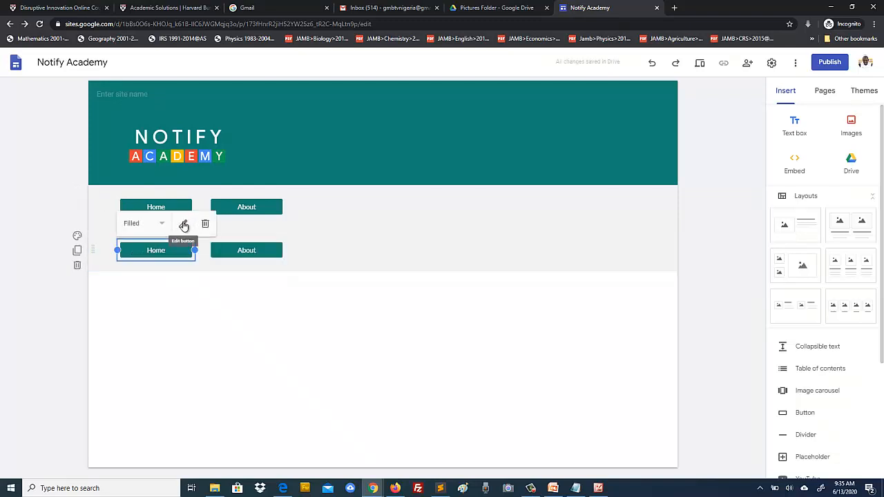
left_click(184, 225)
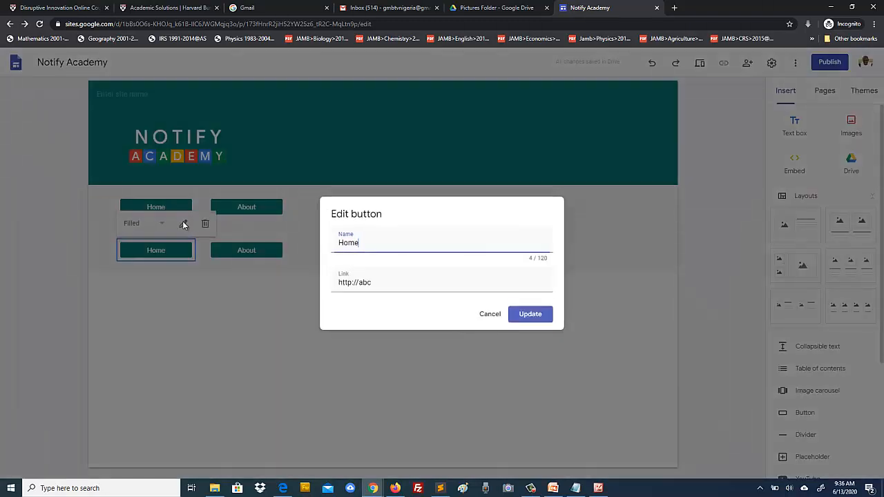
double_click(333, 247)
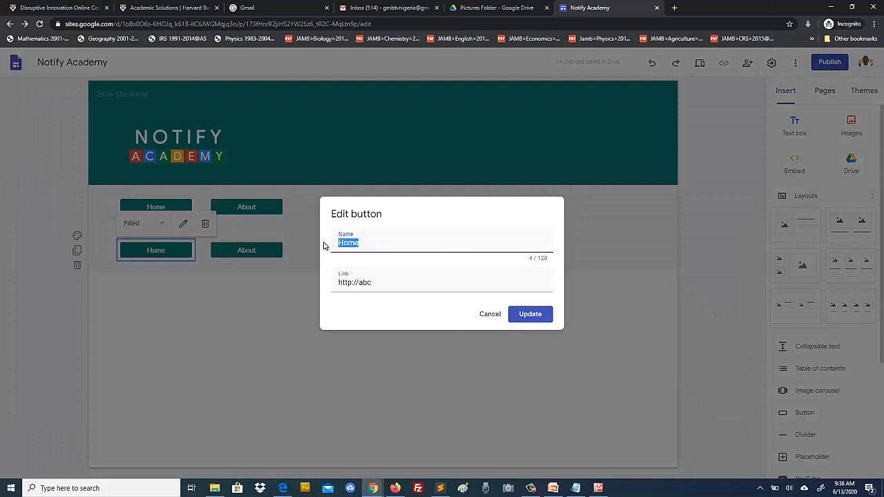
type("Academic Calendar")
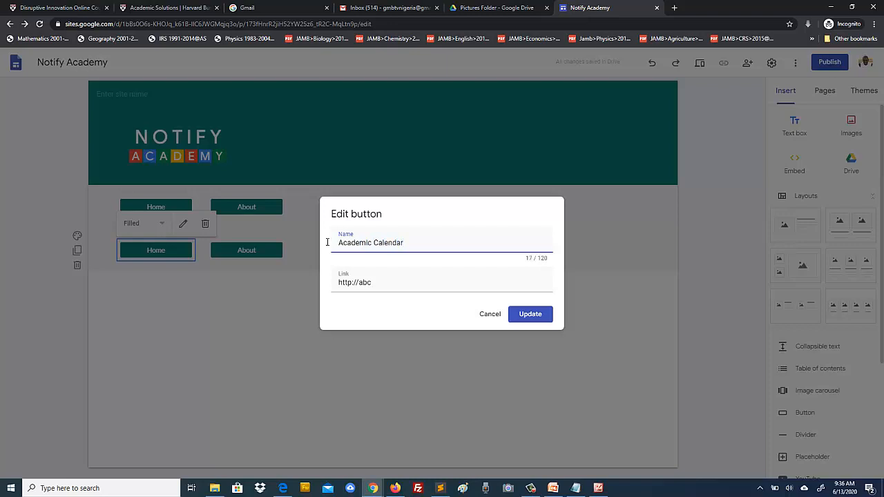
left_click(537, 315)
Rename the copied About button beside Academic Calendar as Classroom.
left_click(250, 251)
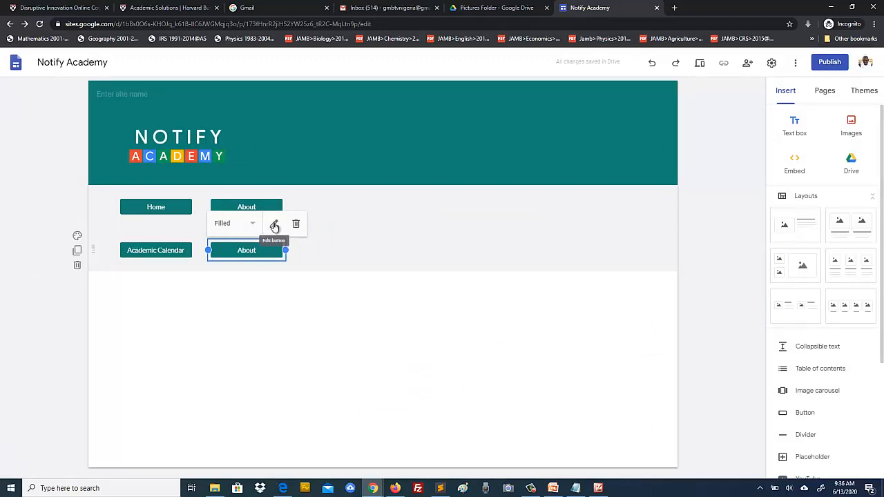
left_click(273, 224)
left_click_drag(373, 244, 324, 248)
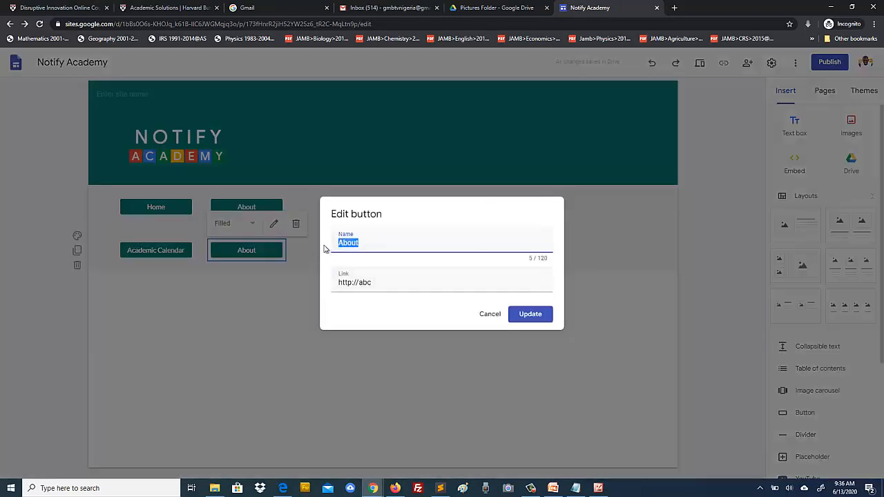
type("Classroom")
left_click(524, 317)
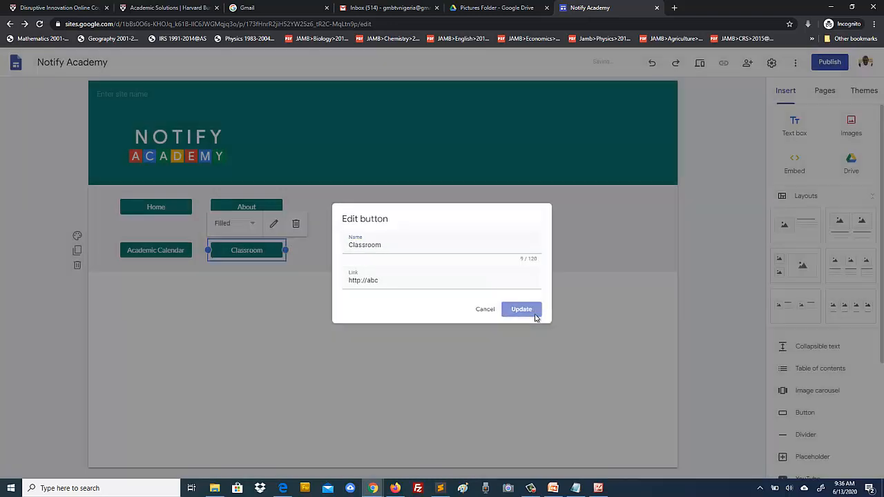
left_click(188, 299)
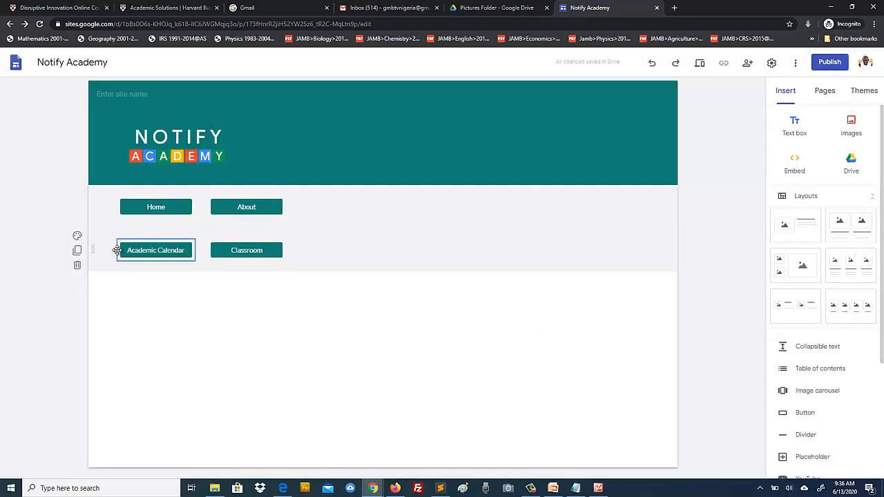
Move the Academic Calendar and Classroom buttons up into the menu row, directly to the right of About.
left_click_drag(94, 249, 305, 205)
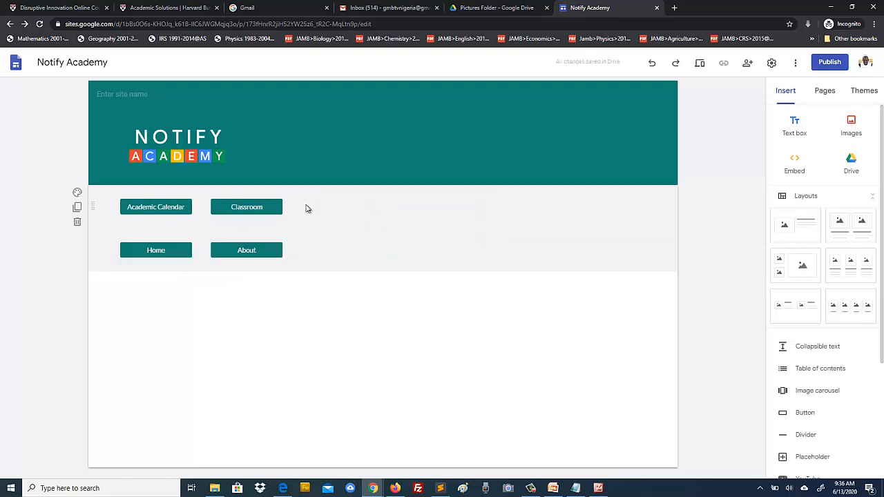
key("ctrl+z")
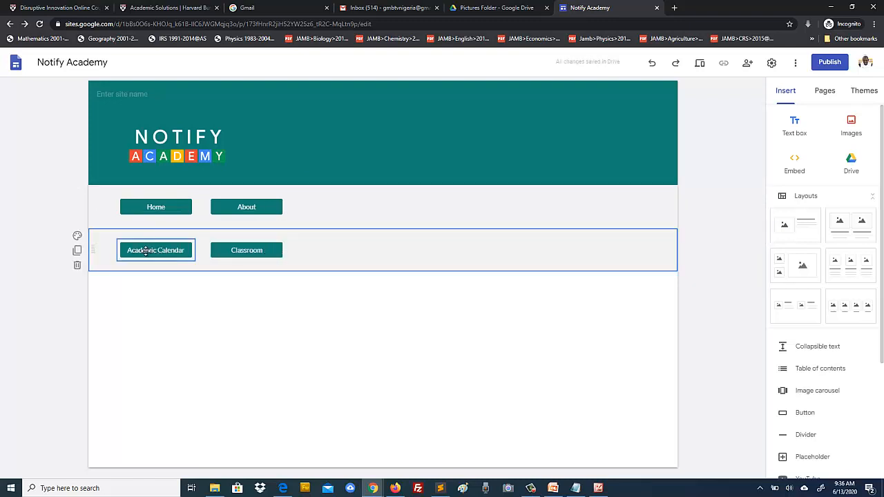
left_click_drag(145, 251, 327, 213)
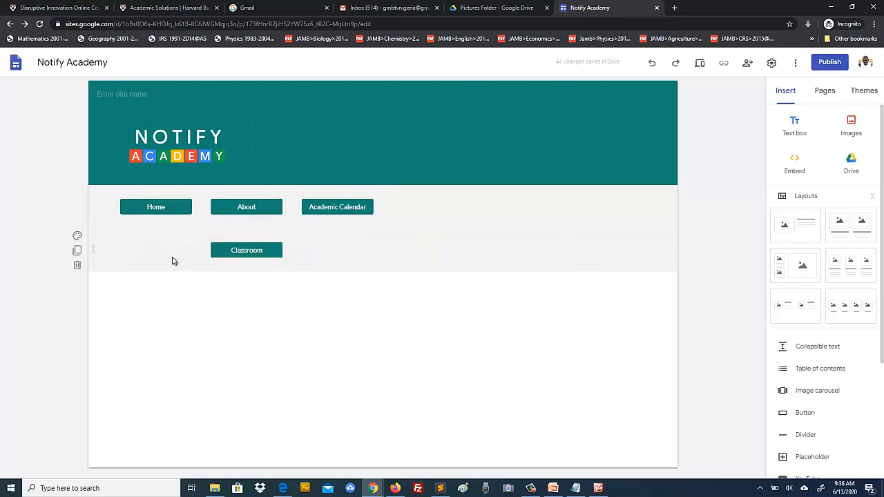
left_click(237, 250)
left_click_drag(236, 251, 420, 208)
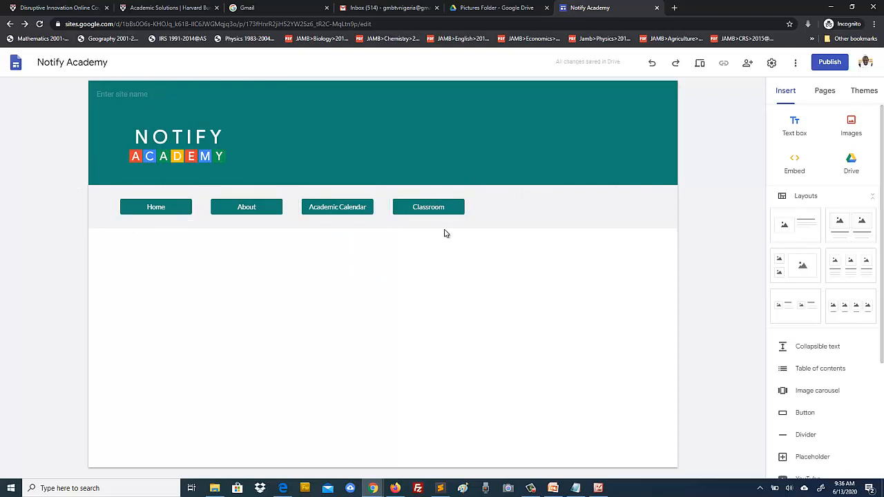
left_click(605, 492)
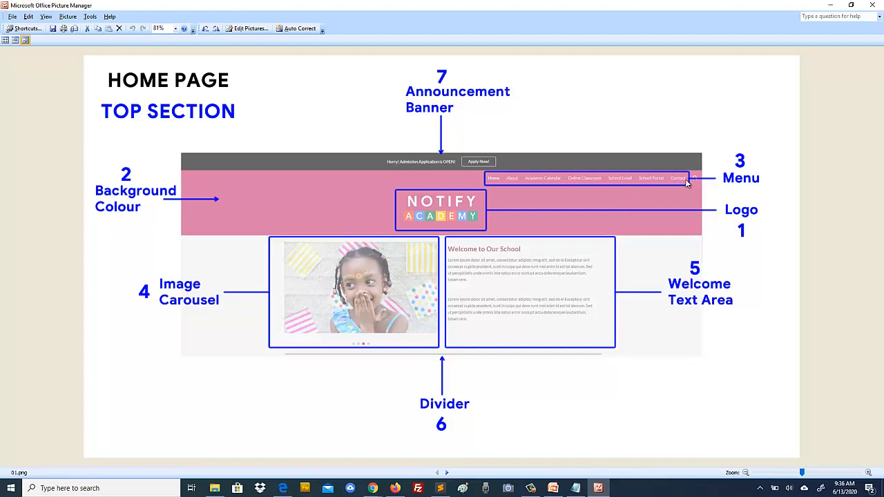
left_click(830, 5)
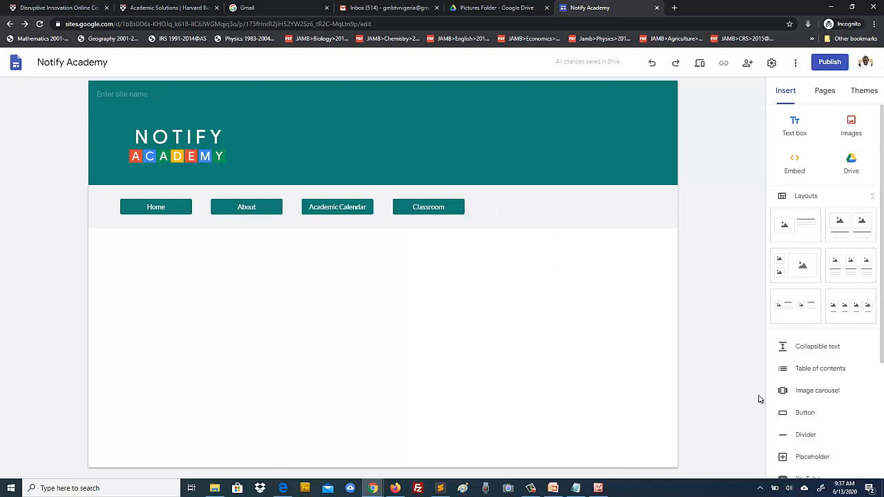
left_click(801, 414)
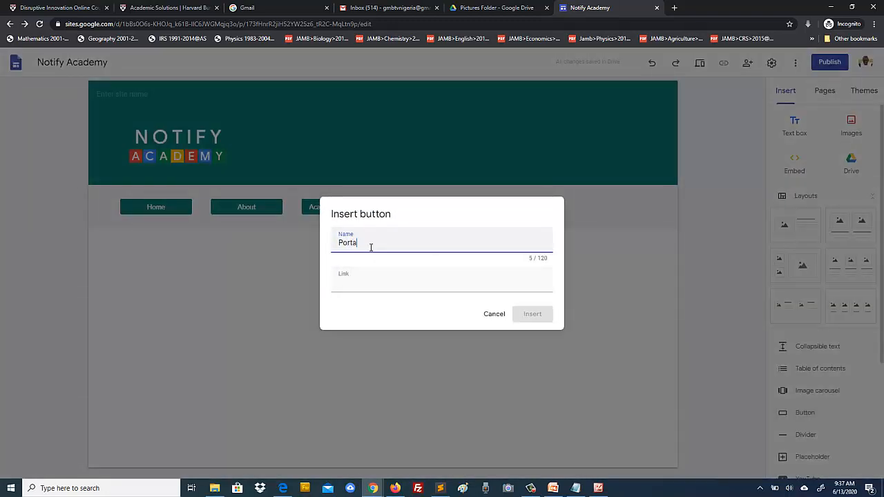
left_click(355, 288)
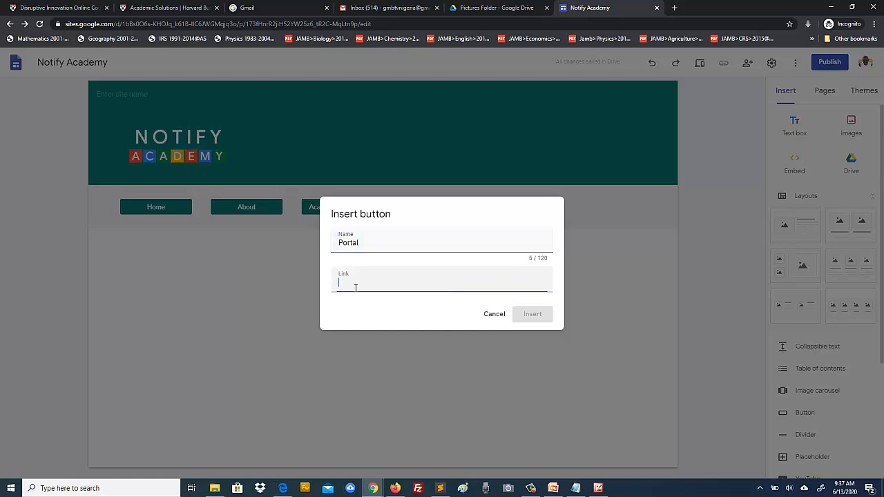
type("http")
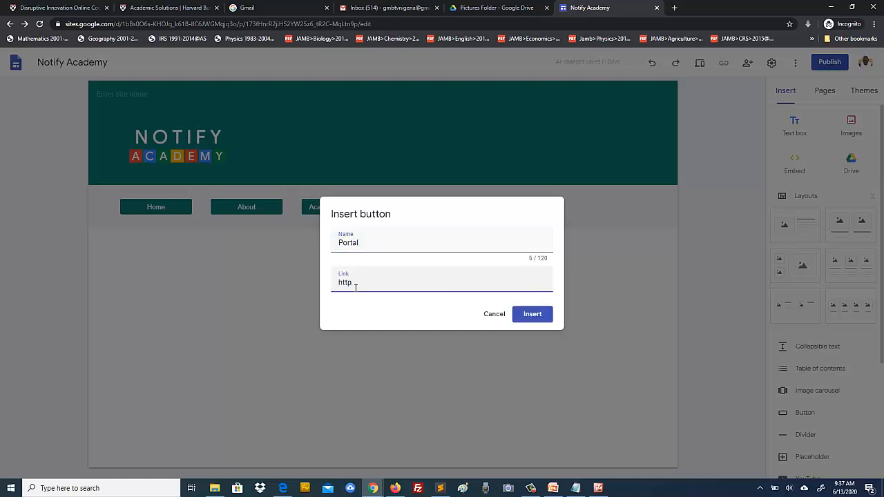
type("://abc")
left_click(533, 314)
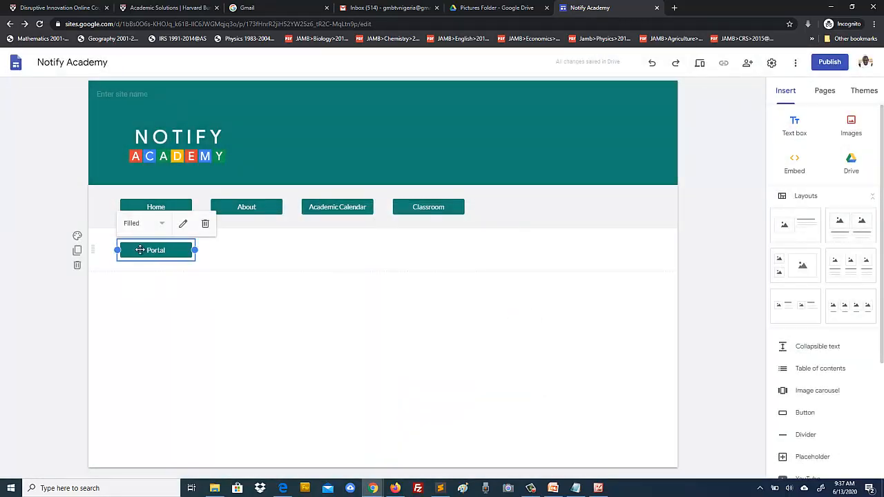
Duplicate the Portal button section and rename the button in the copy as Contact.
left_click(77, 251)
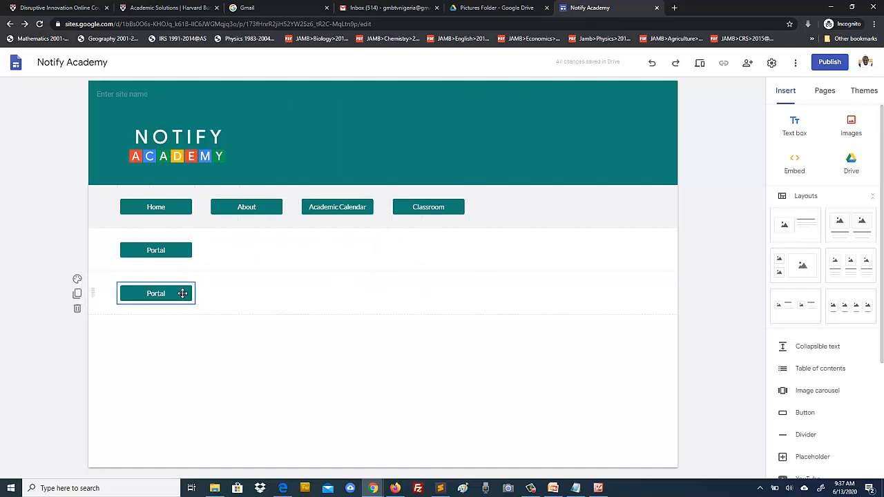
left_click(182, 293)
left_click(182, 267)
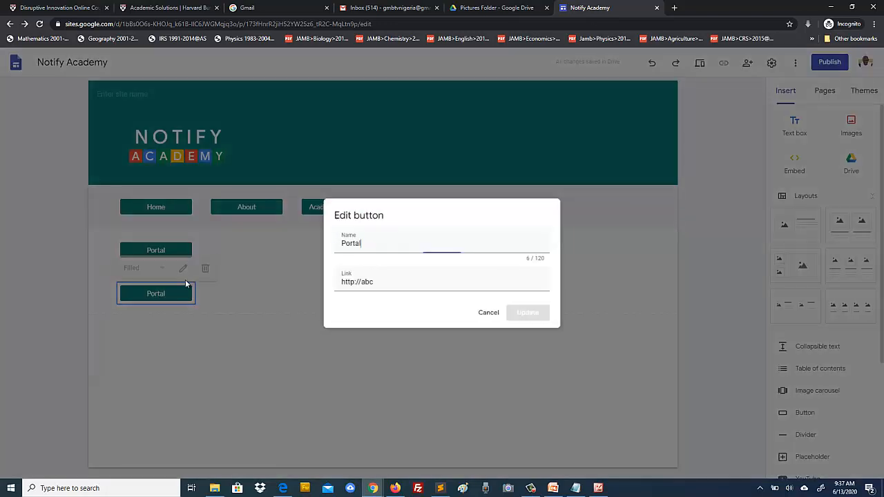
left_click_drag(373, 241, 322, 247)
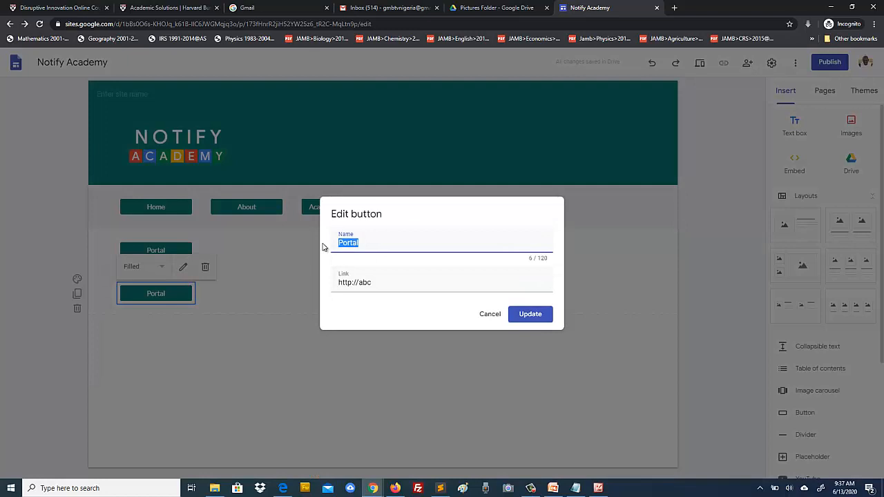
type("Contact")
left_click(531, 317)
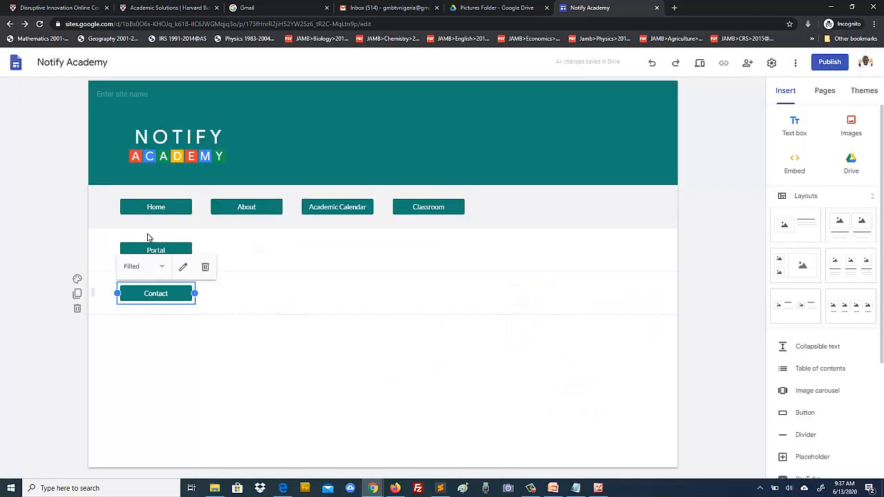
left_click(200, 349)
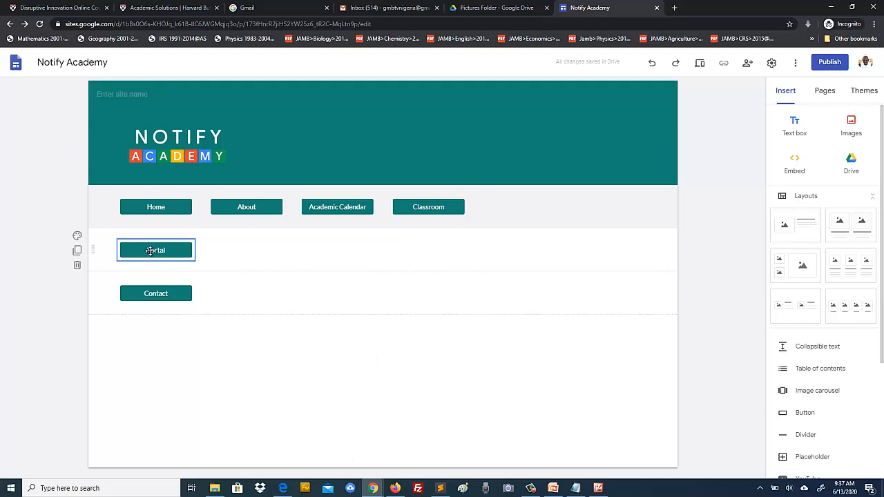
Move the Portal and Contact buttons up into the menu row, to the right of Classroom.
left_click_drag(150, 250, 525, 209)
left_click(149, 250)
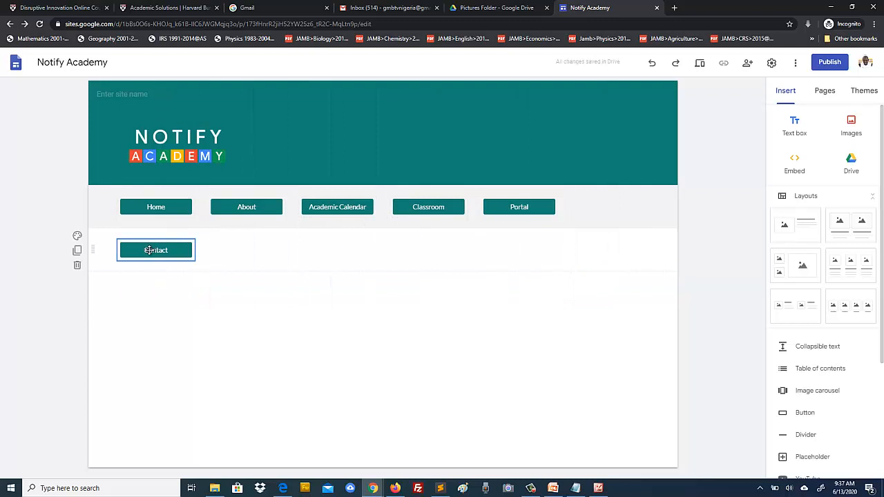
left_click_drag(149, 250, 613, 205)
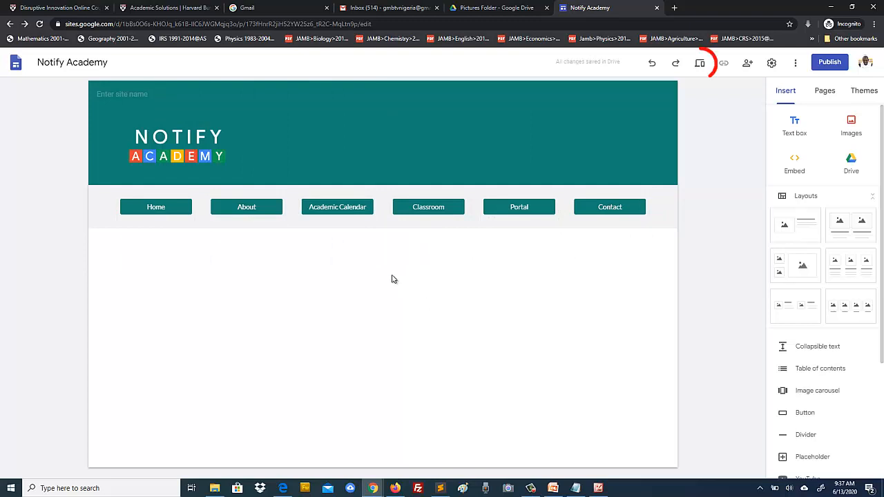
Preview the site, compare it with the Picture Manager layout picture, and leave the preview.
left_click(700, 65)
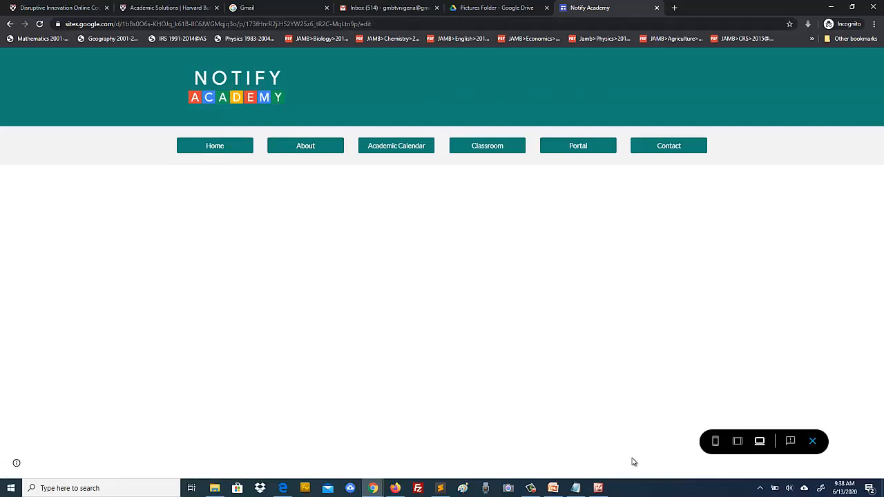
left_click(596, 489)
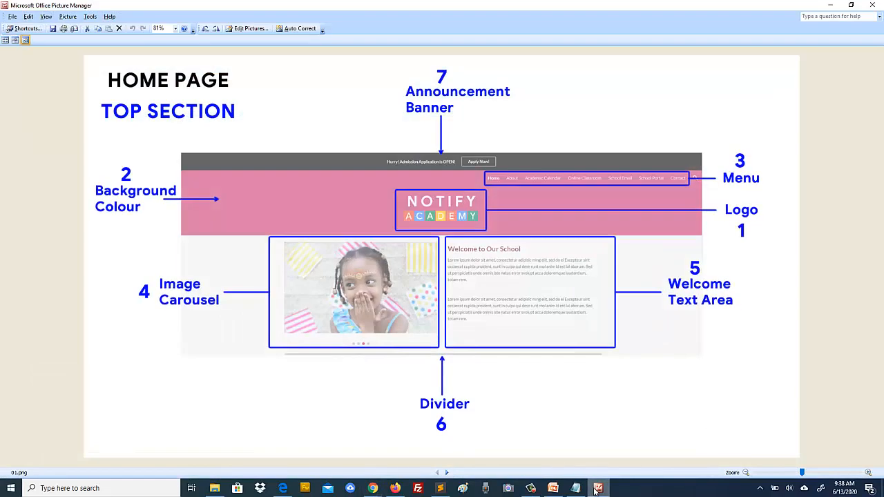
left_click(596, 489)
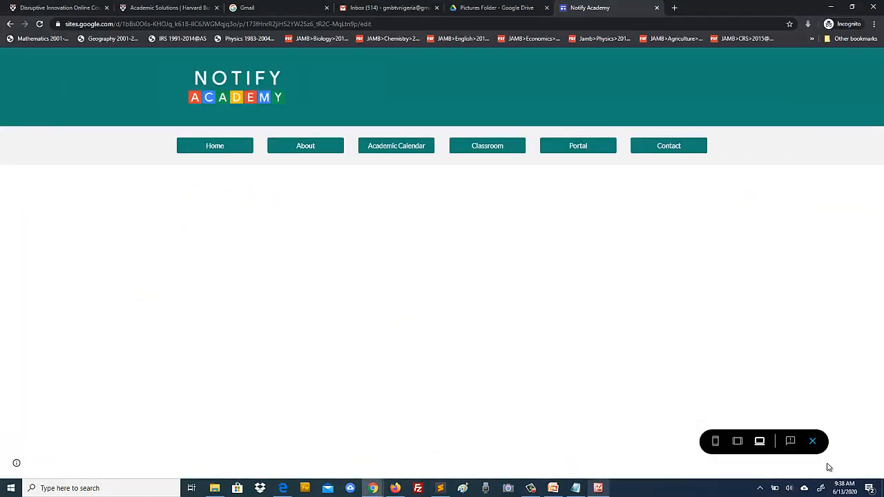
left_click(813, 443)
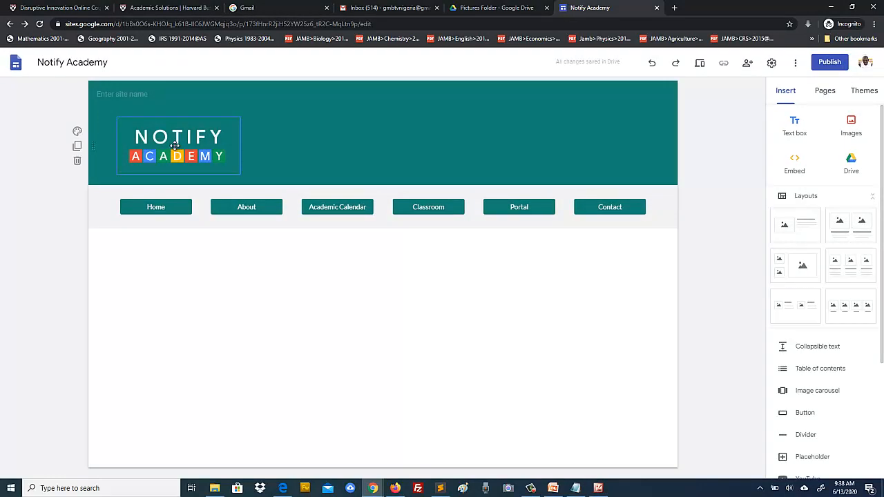
Move the Notify Academy logo to the centre of the teal header section, above Academic Calendar and Classroom.
left_click_drag(175, 145, 364, 149)
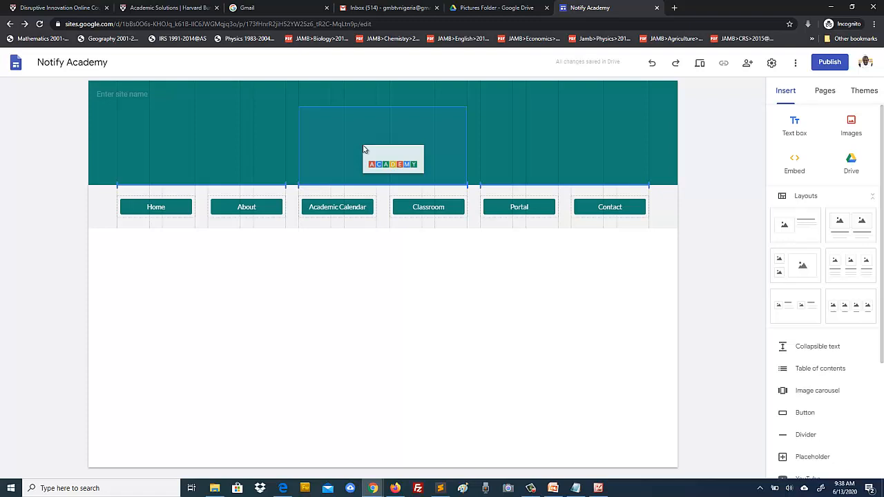
left_click_drag(364, 149, 365, 150)
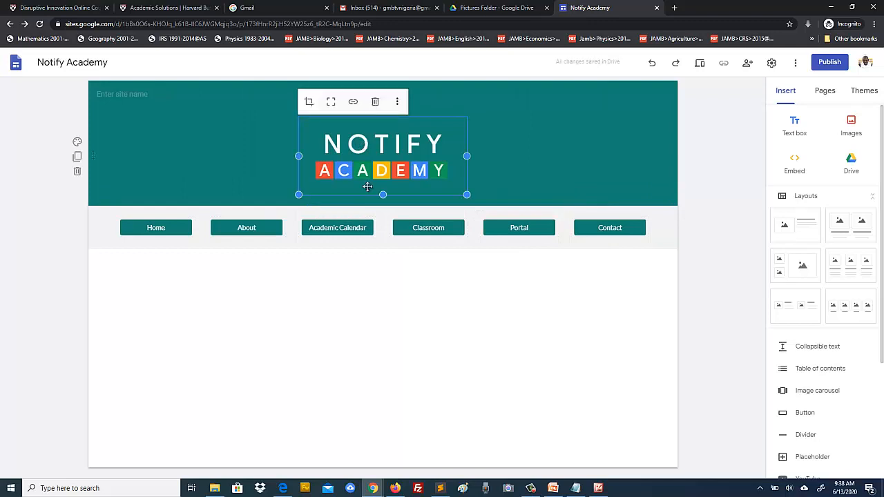
left_click(370, 278)
left_click(380, 161)
left_click(377, 272)
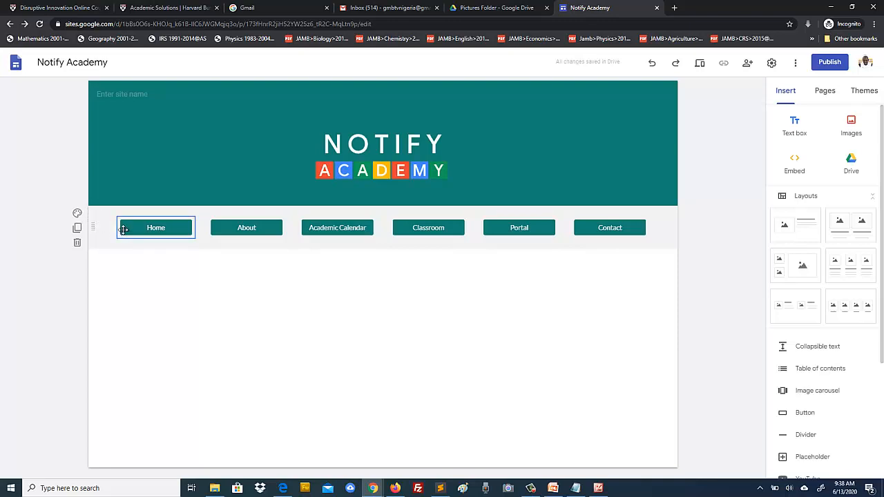
Try the Outlined and Text styles on the Home button in the menu row.
left_click(145, 227)
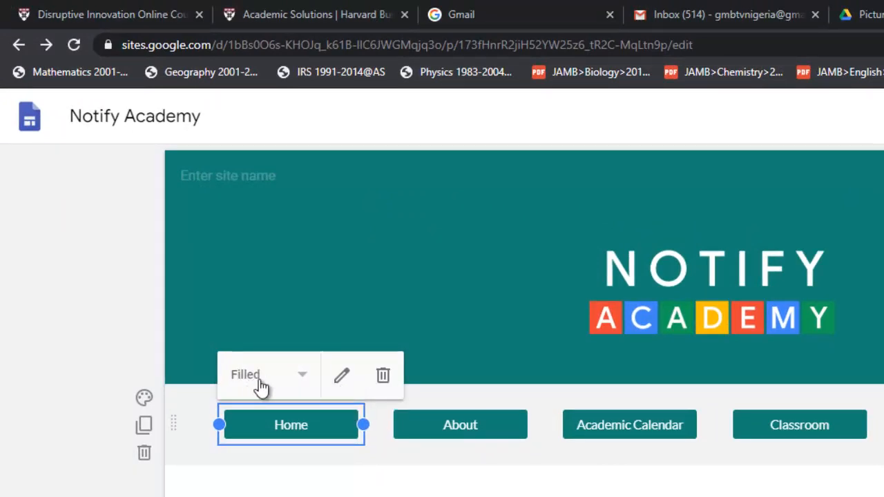
left_click(303, 381)
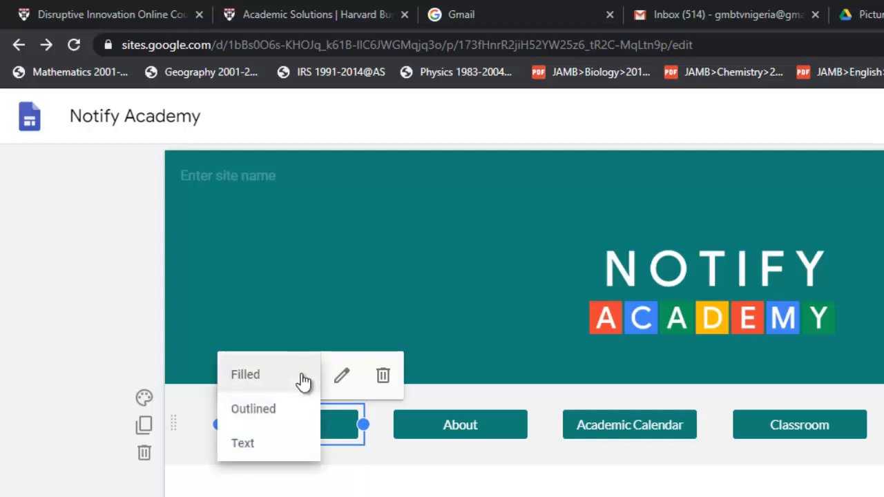
left_click(253, 414)
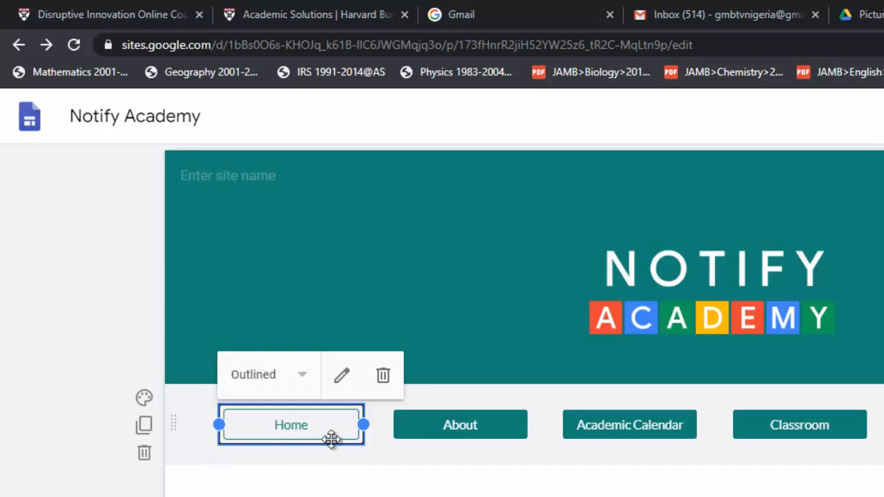
left_click(304, 381)
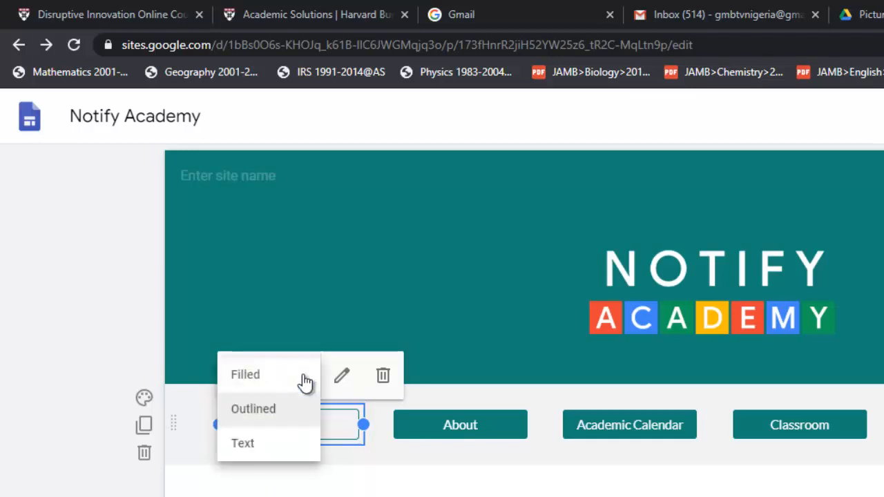
left_click(246, 445)
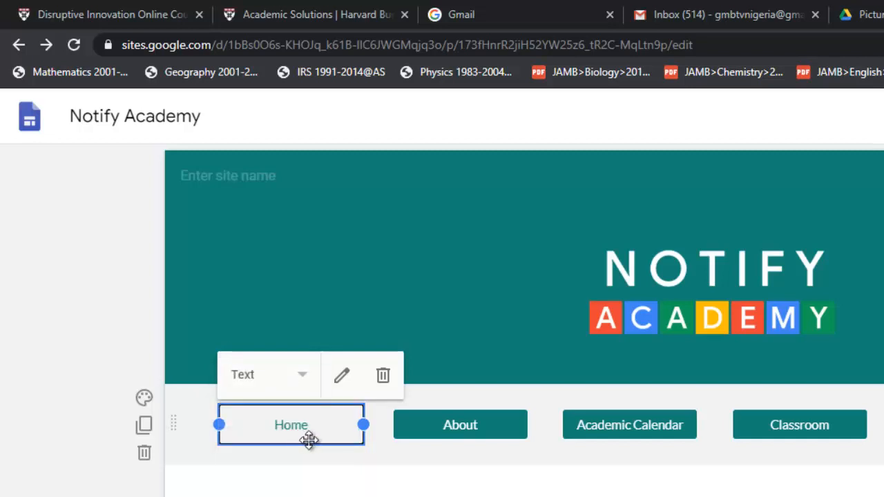
left_click(339, 486)
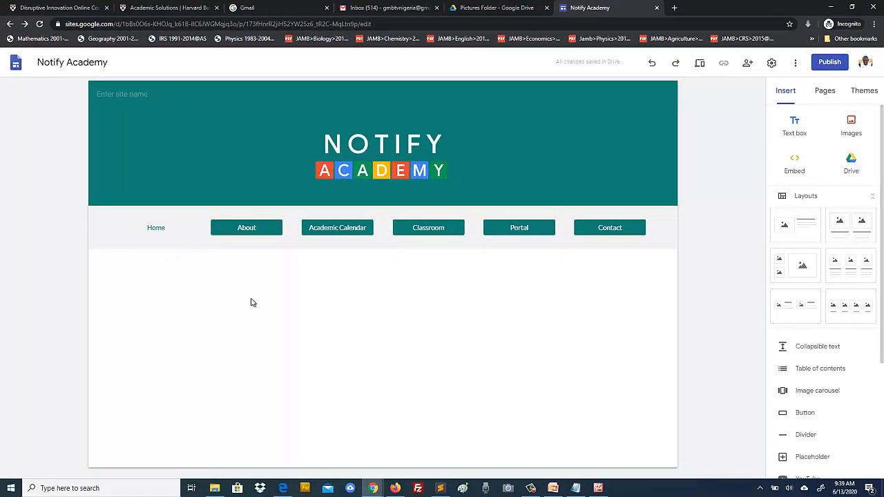
Return the Home button to the Filled style.
left_click(165, 229)
left_click(161, 202)
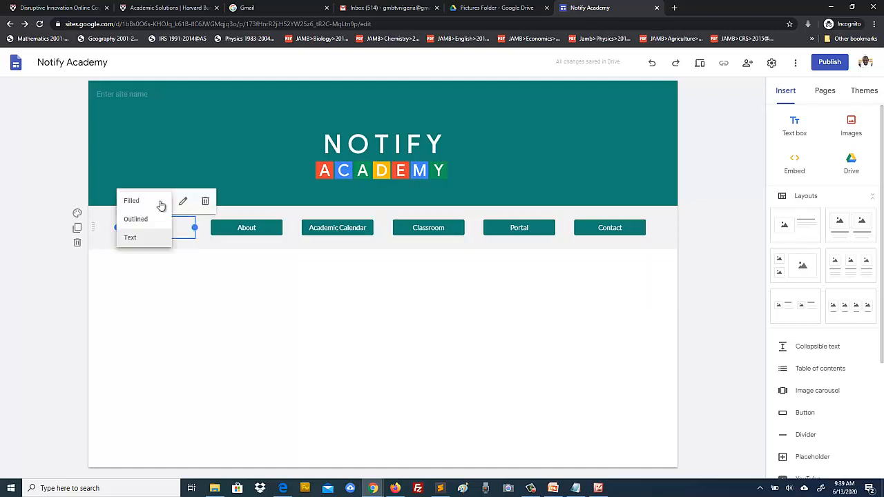
left_click(131, 199)
left_click(155, 296)
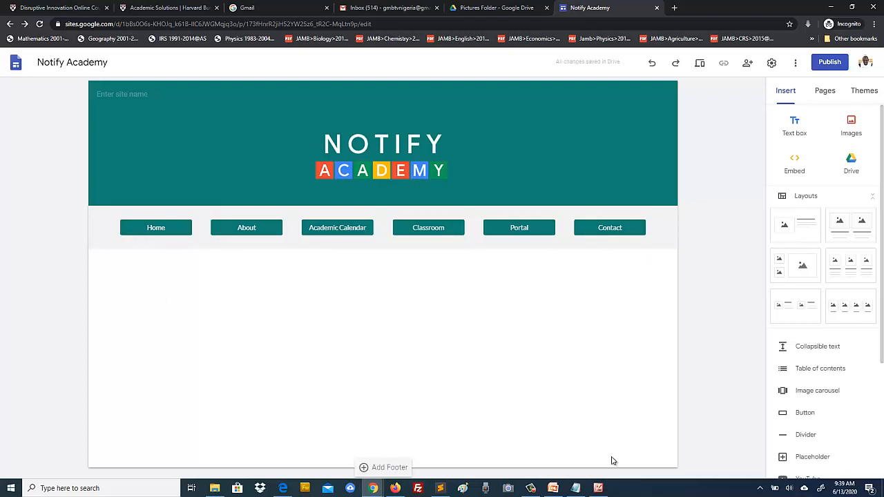
Make the Notify Academy logo slightly smaller, keeping it centred in the teal header, and preview the site.
mouse_move(600, 492)
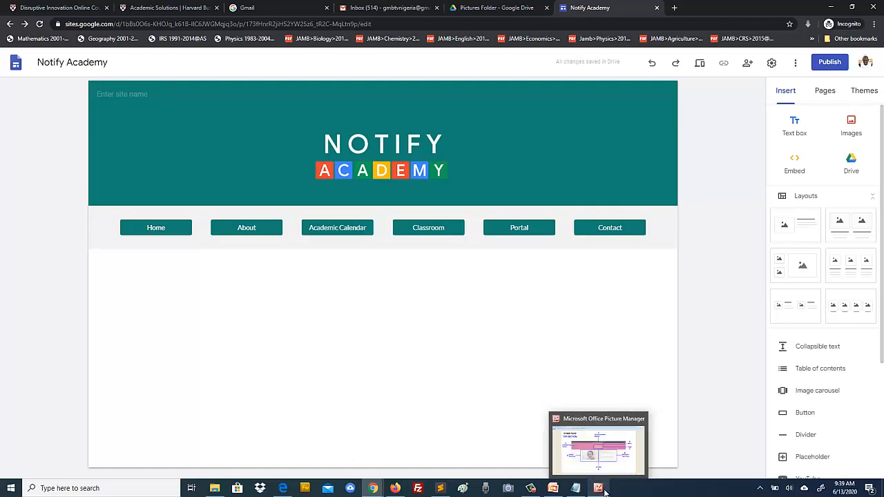
left_click(368, 130)
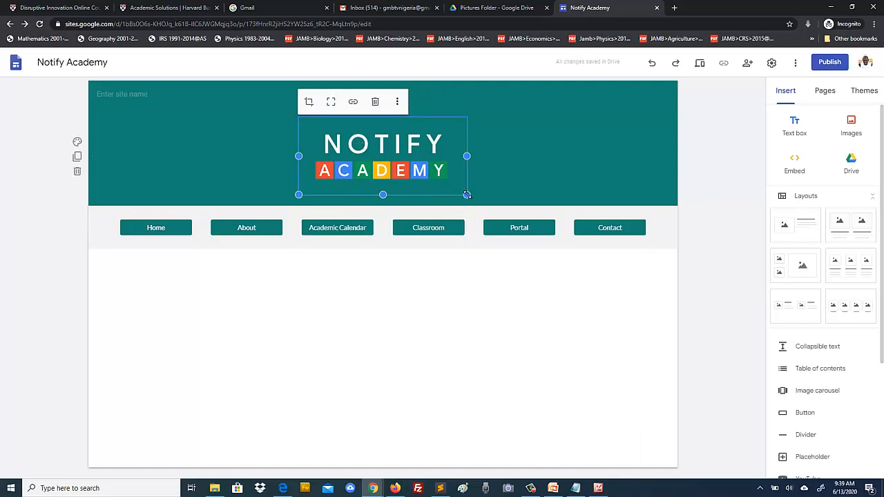
left_click_drag(466, 194, 430, 174)
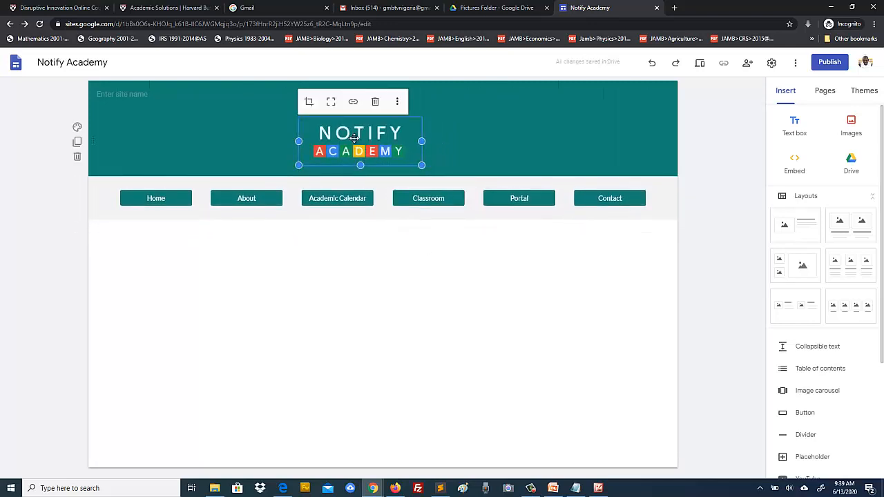
key("ctrl+z")
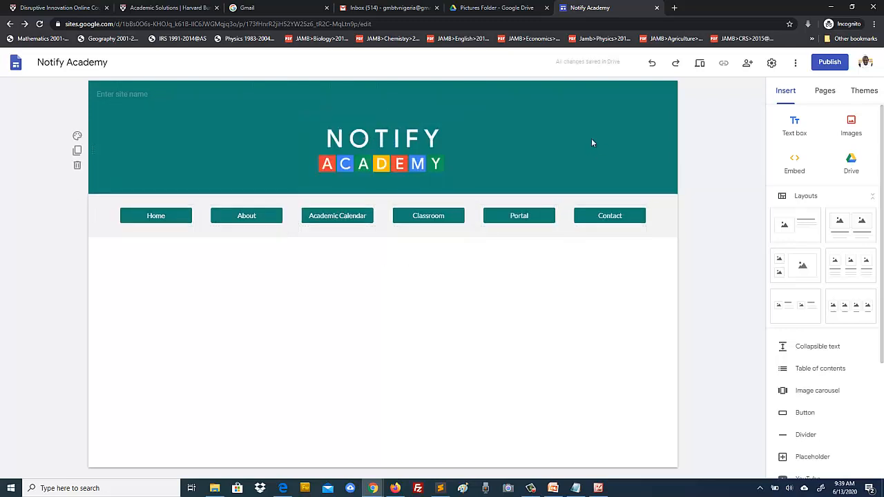
left_click(700, 64)
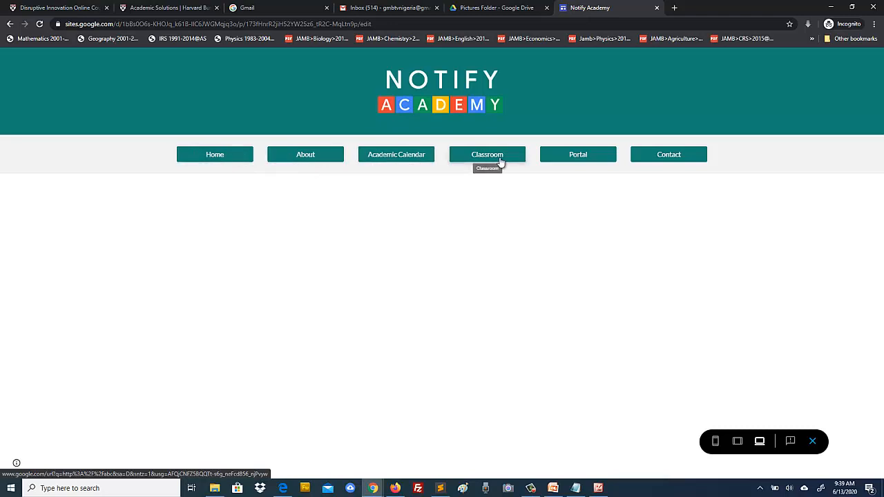
left_click(812, 441)
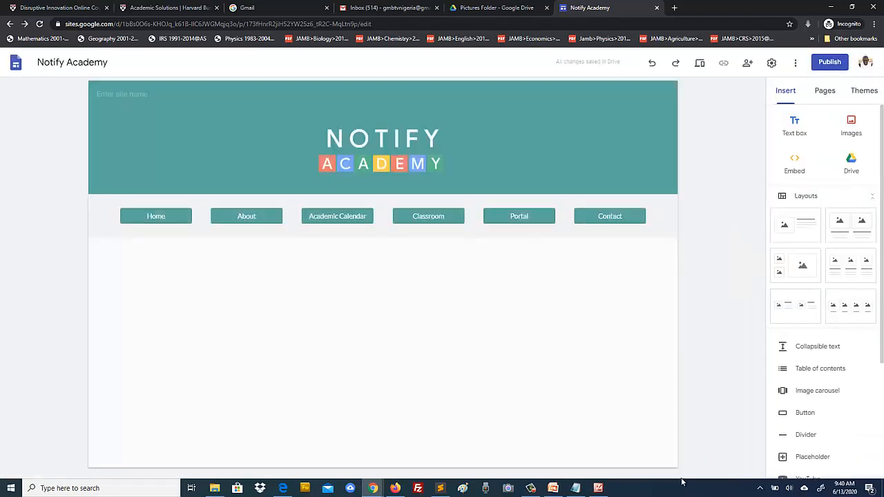
Check the home page layout picture in Picture Manager and add the image-beside-text layout below the menu row.
left_click(597, 488)
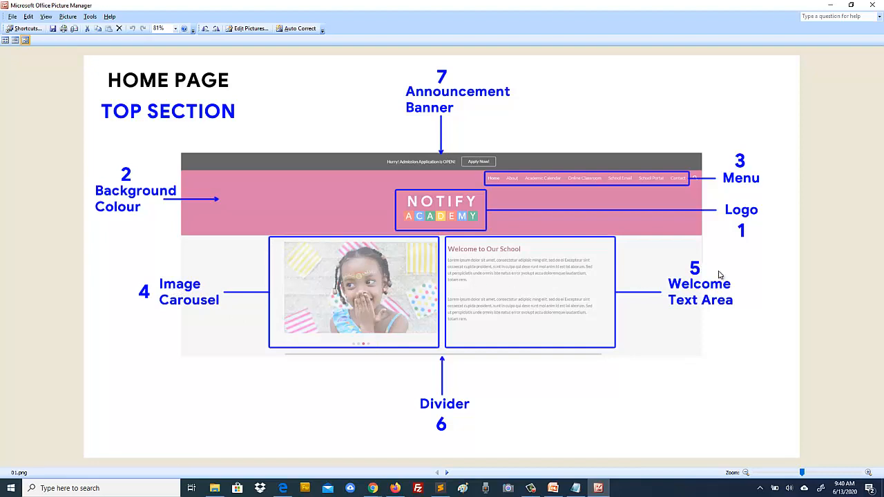
left_click(832, 7)
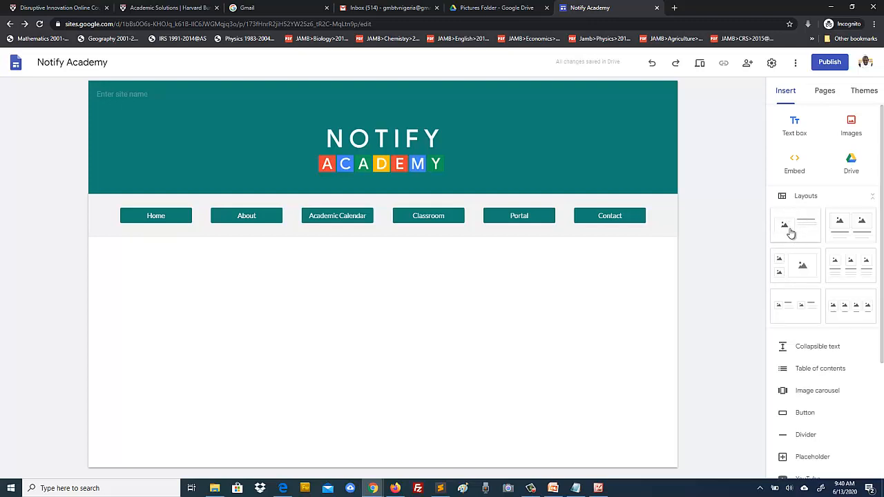
left_click(600, 488)
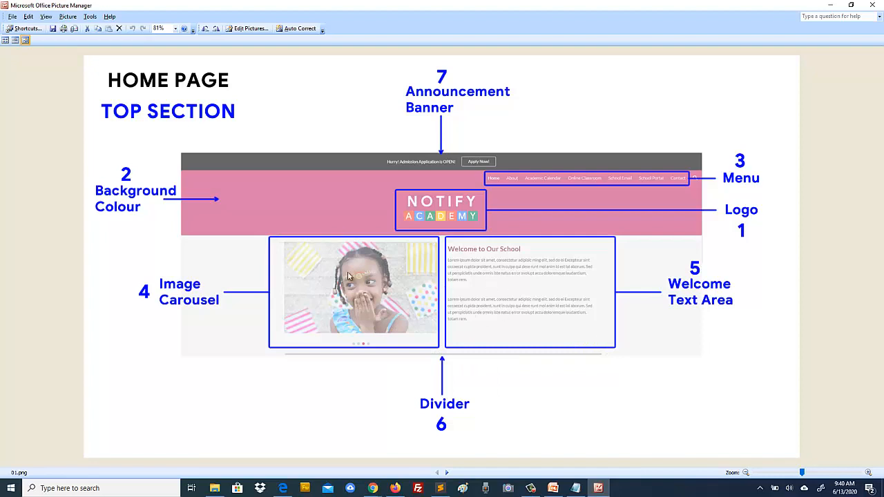
key("alt+Tab")
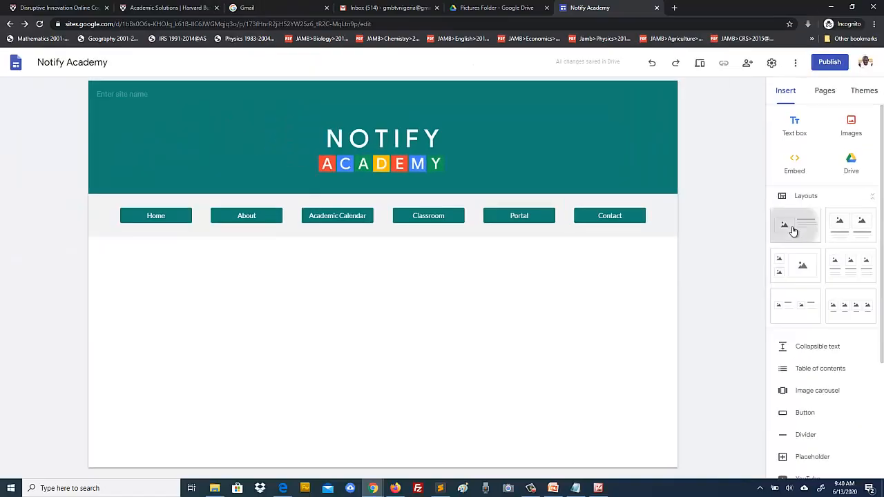
left_click(792, 231)
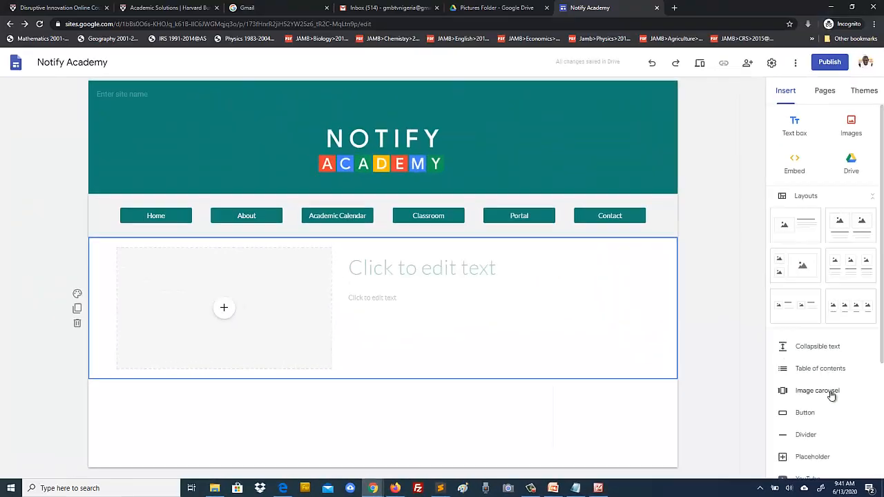
left_click(746, 219)
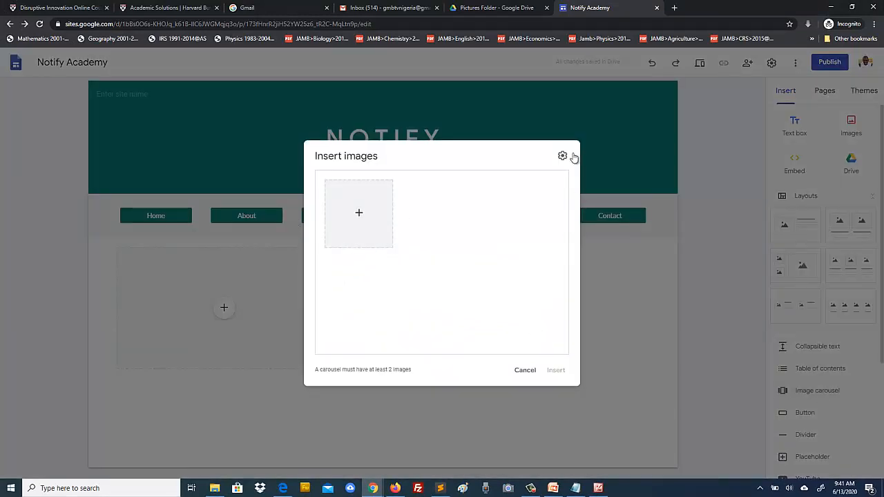
left_click(524, 371)
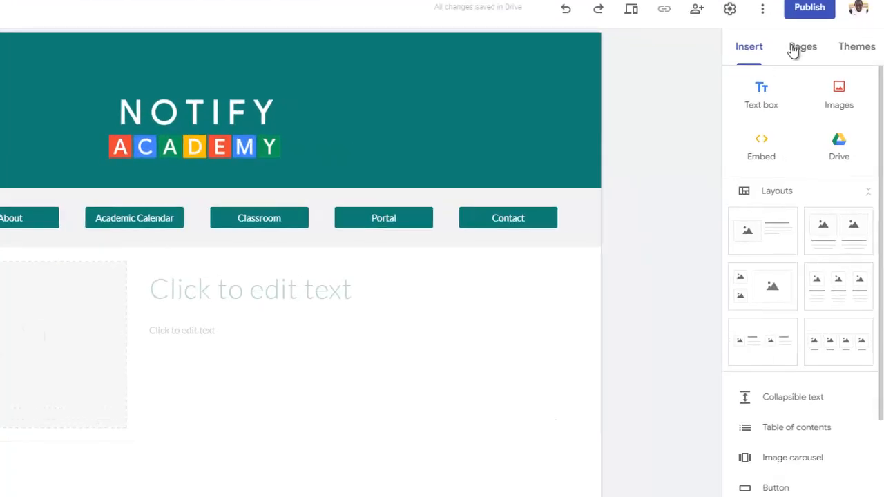
left_click(808, 48)
left_click(853, 46)
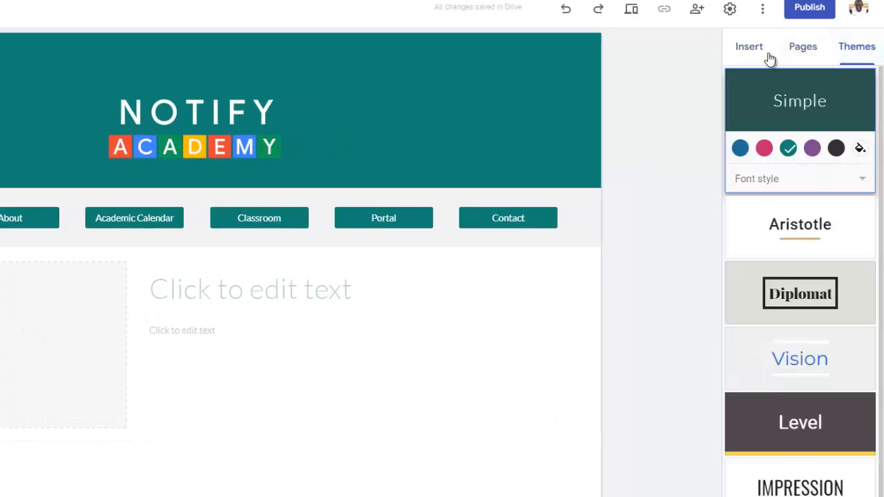
left_click(748, 48)
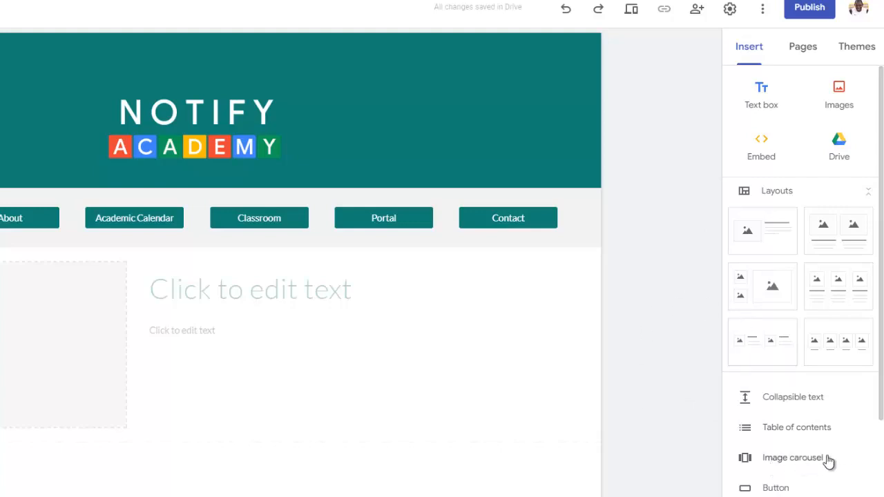
Start an image carousel and upload highquality_pictures_face_paint_children.jpg, people-3137672_960_720.jpg, girls-children-kids-friends-50581.jpeg, school-3720906_960_720.jpg and Welcome.png from Pictures Folder.
left_click(779, 461)
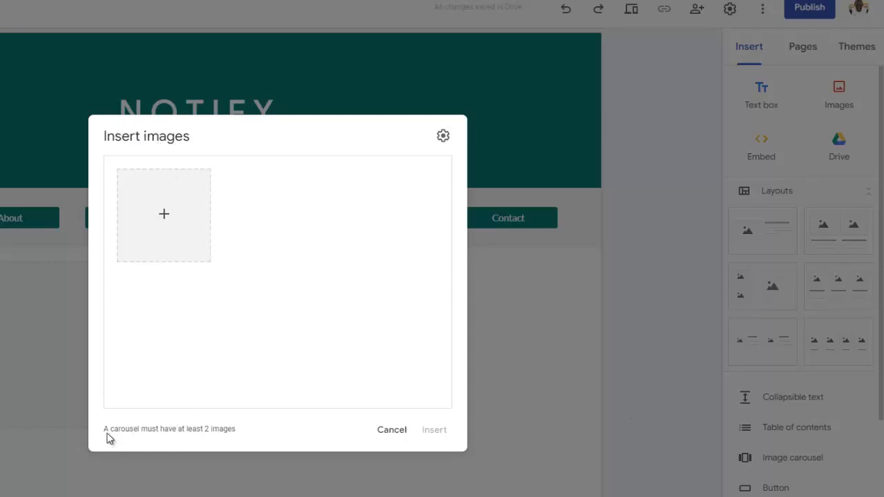
left_click(226, 429)
left_click(165, 218)
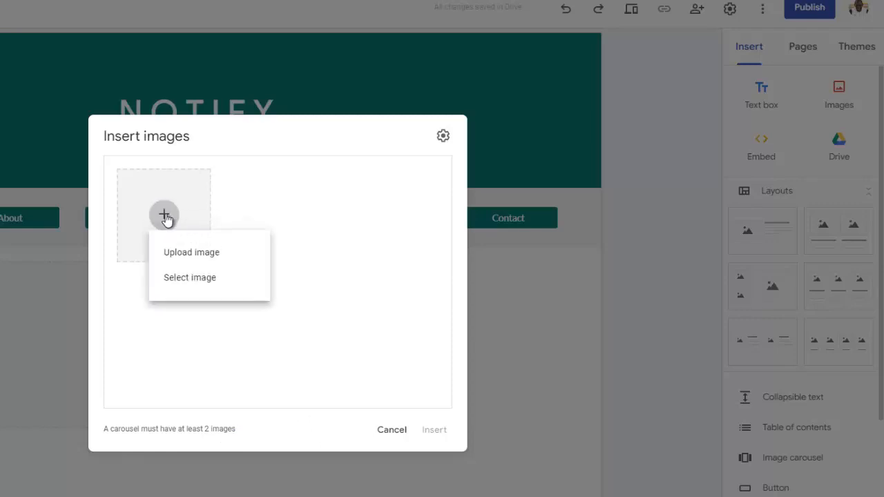
left_click(204, 261)
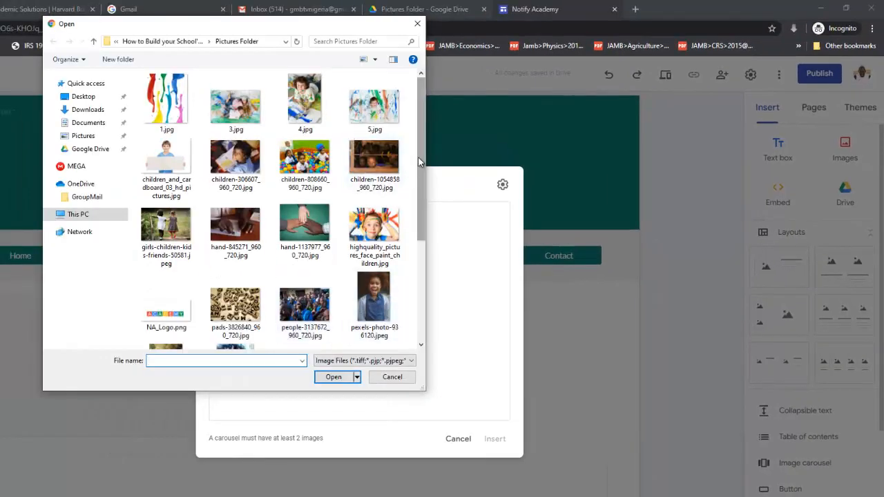
left_click_drag(418, 158, 419, 160)
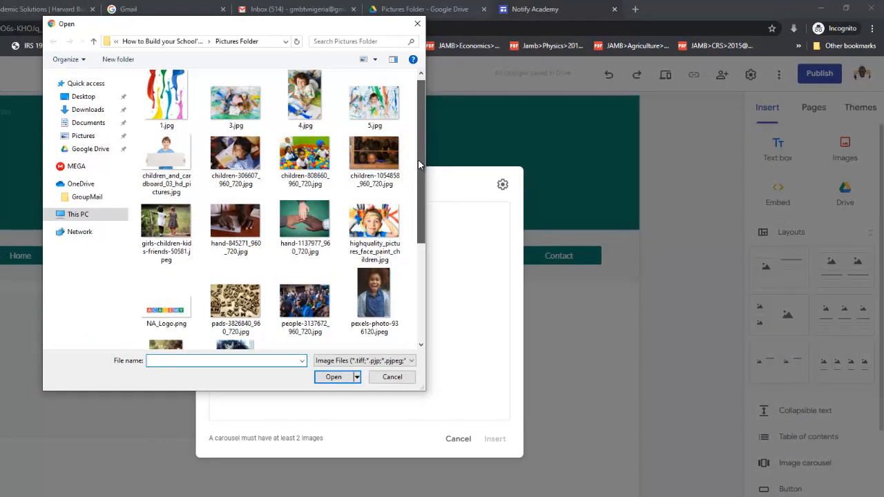
left_click(373, 226)
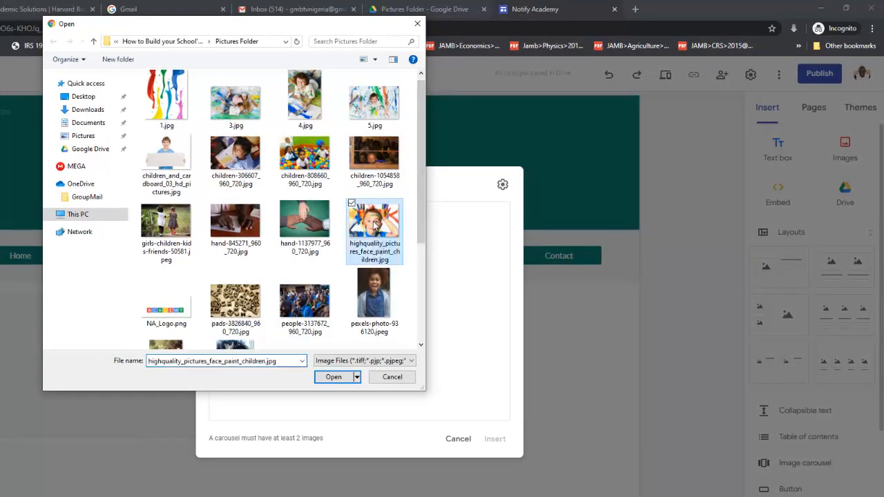
left_click(305, 305, "ctrl")
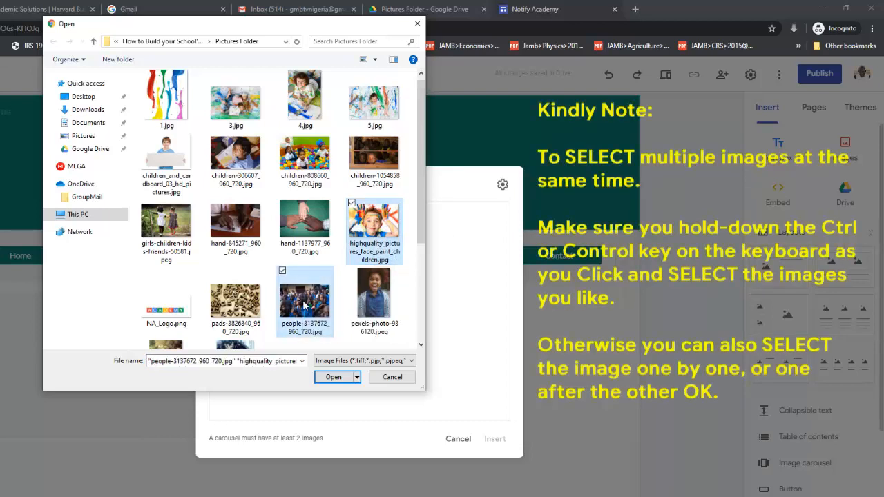
left_click(161, 226, "ctrl")
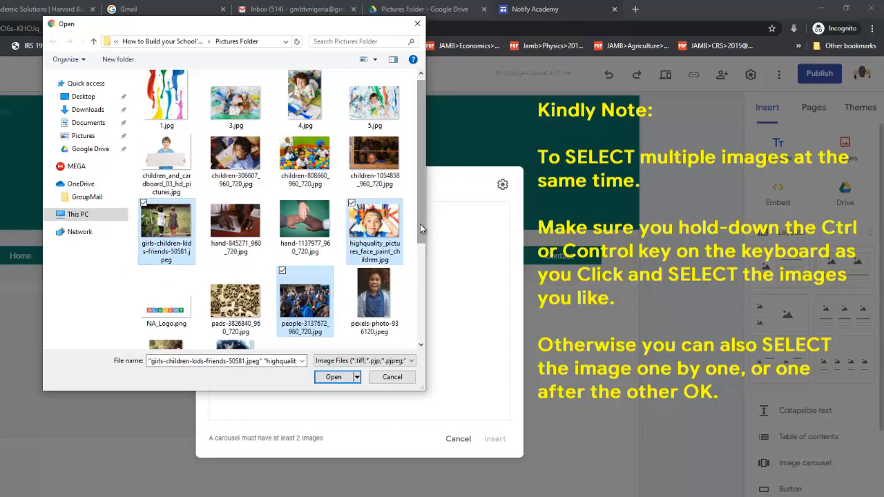
left_click_drag(419, 225, 423, 305)
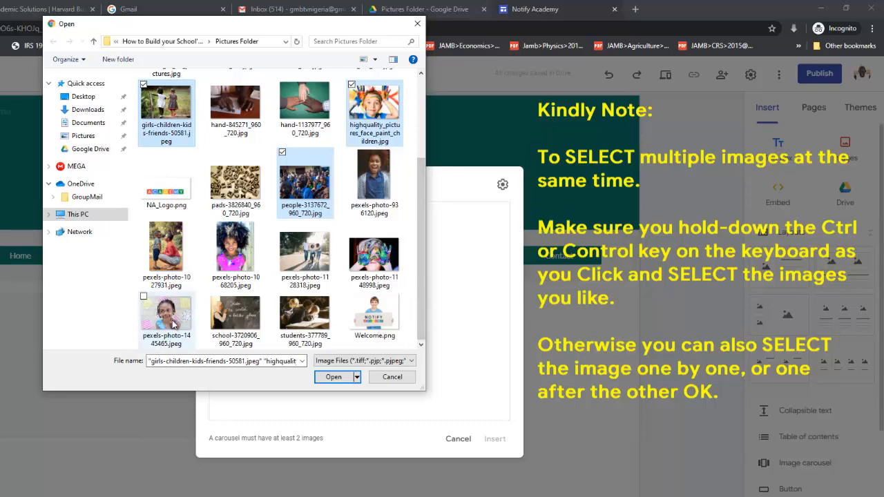
left_click(232, 311, "ctrl")
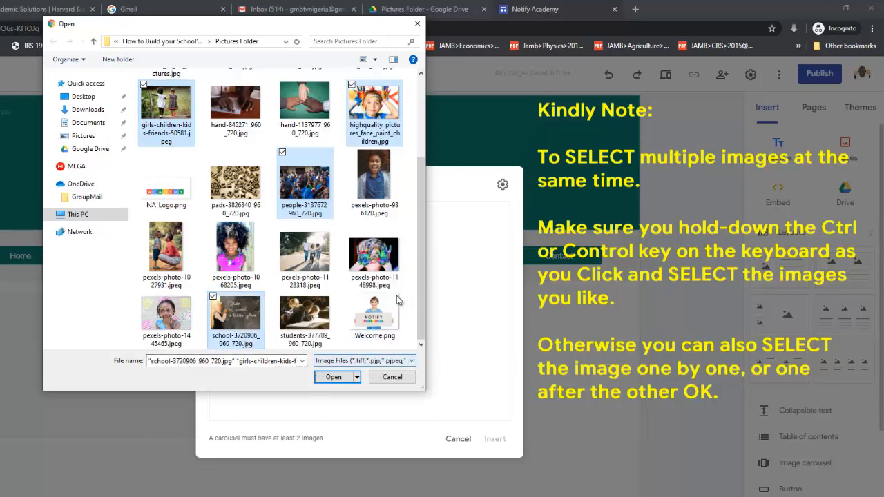
left_click(376, 319, "ctrl")
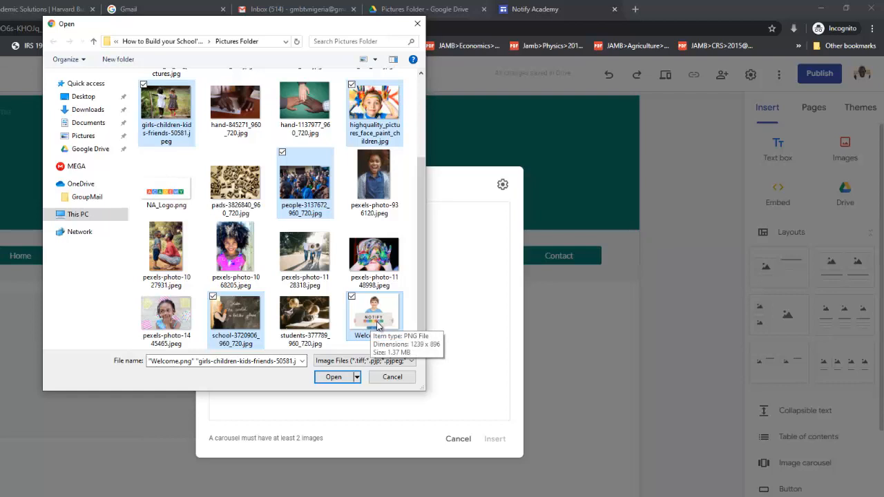
left_click(331, 377)
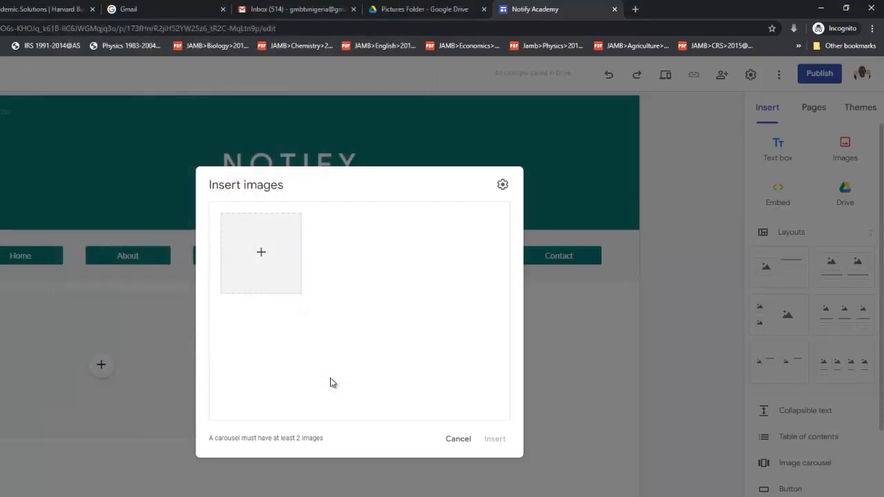
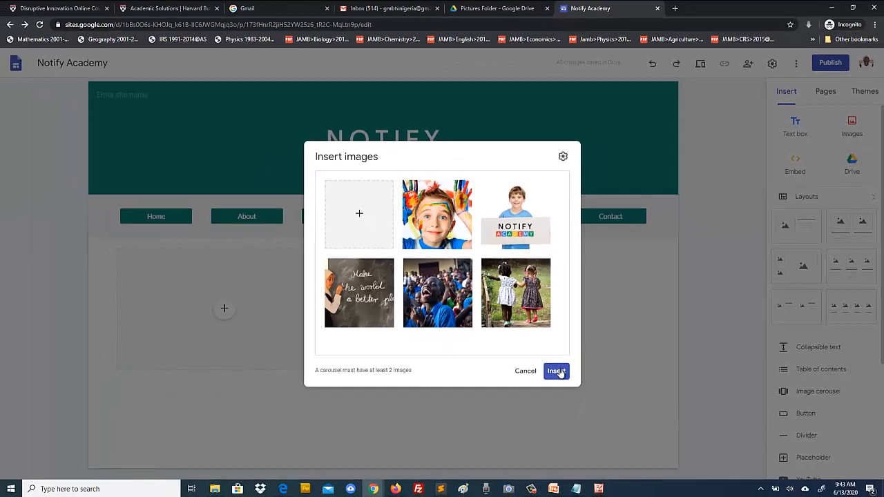
Insert the five uploaded pictures as an image carousel on the home page.
left_click(556, 371)
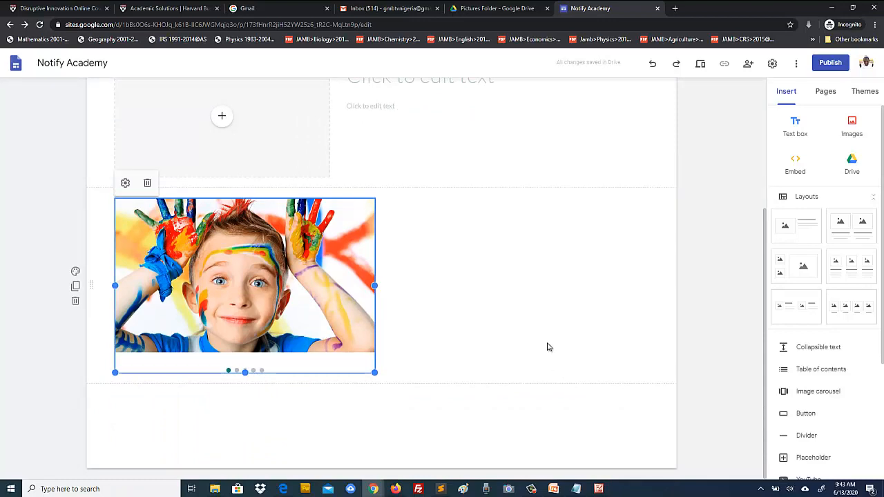
scroll(548, 347, "up", 3)
scroll(548, 348, "down", 2)
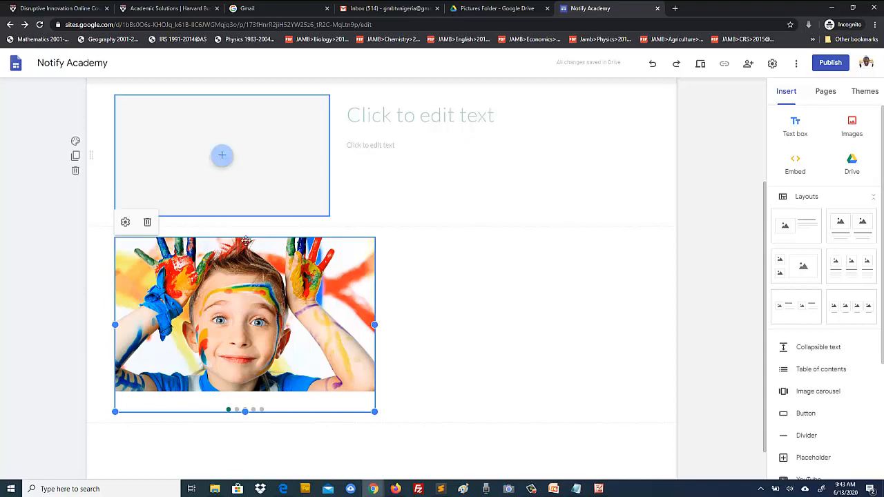
scroll(448, 349, "up", 2)
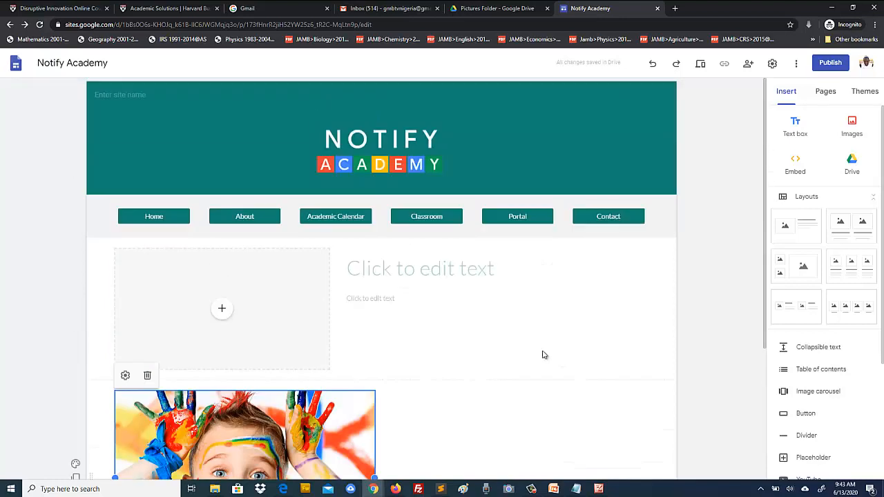
scroll(699, 373, "down", 2)
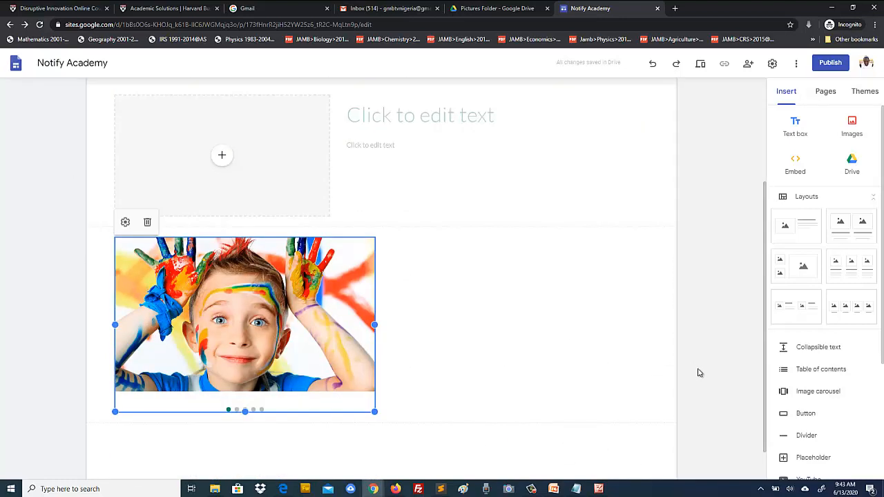
scroll(696, 367, "up", 2)
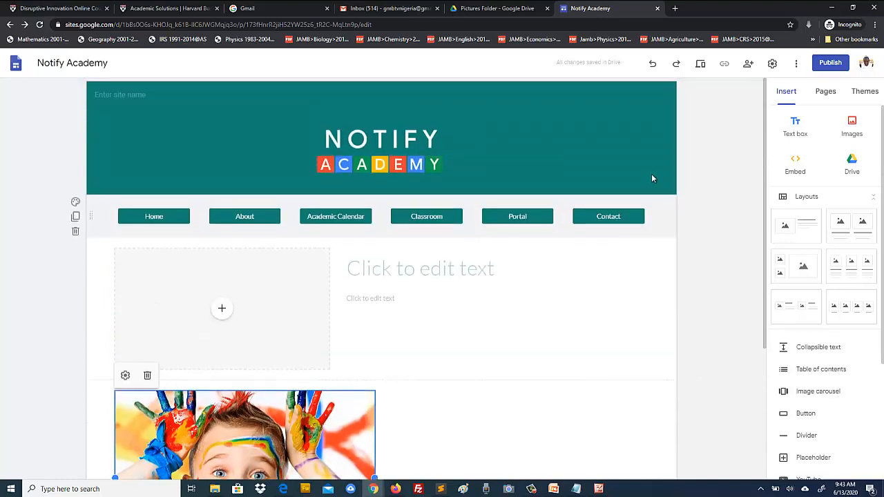
Preview the site and flip the carousel back and forward one picture before returning to the editor.
left_click(700, 66)
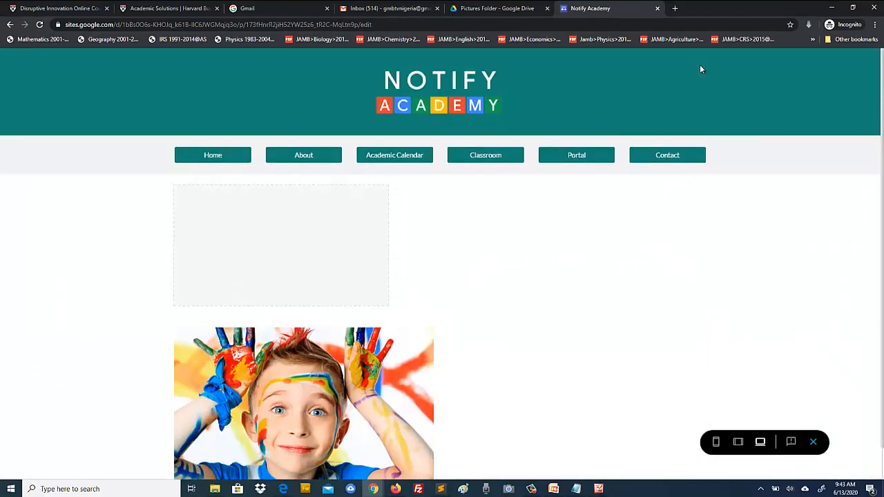
scroll(651, 292, "down", 1)
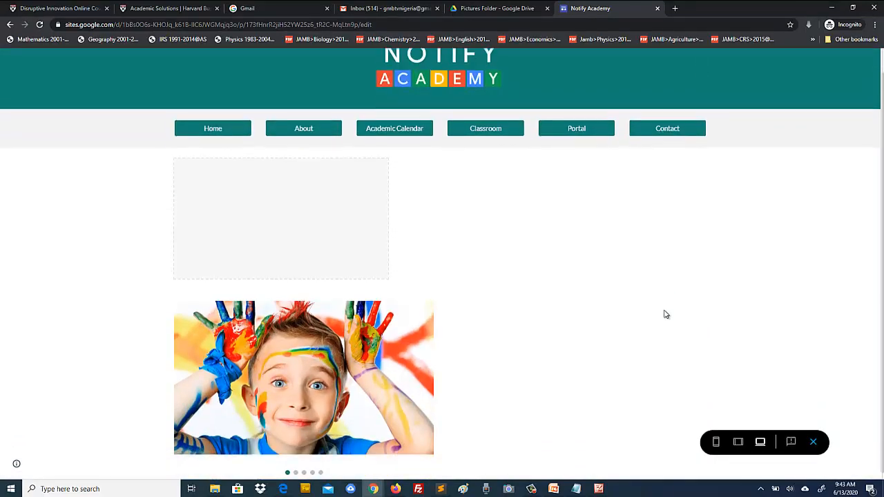
mouse_move(196, 397)
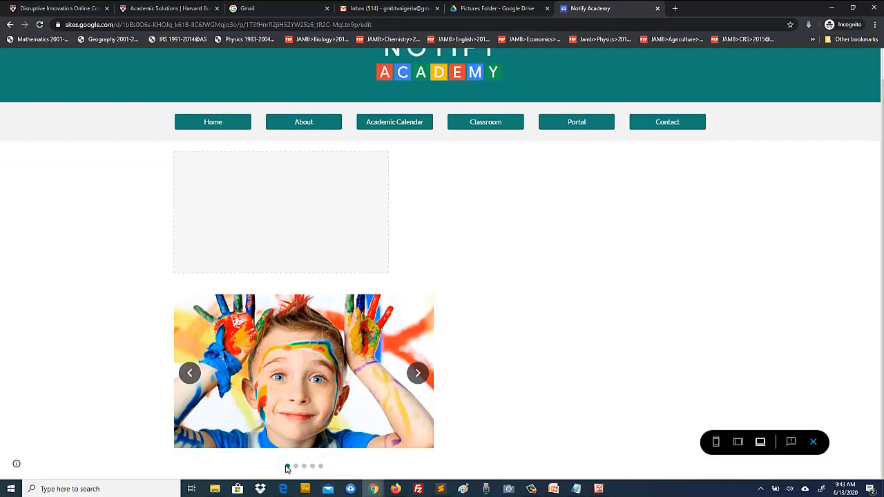
left_click(192, 376)
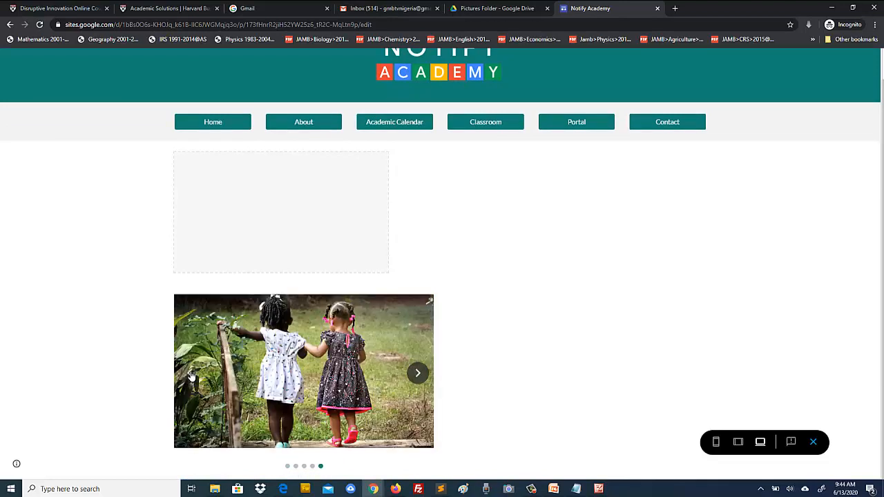
left_click(417, 372)
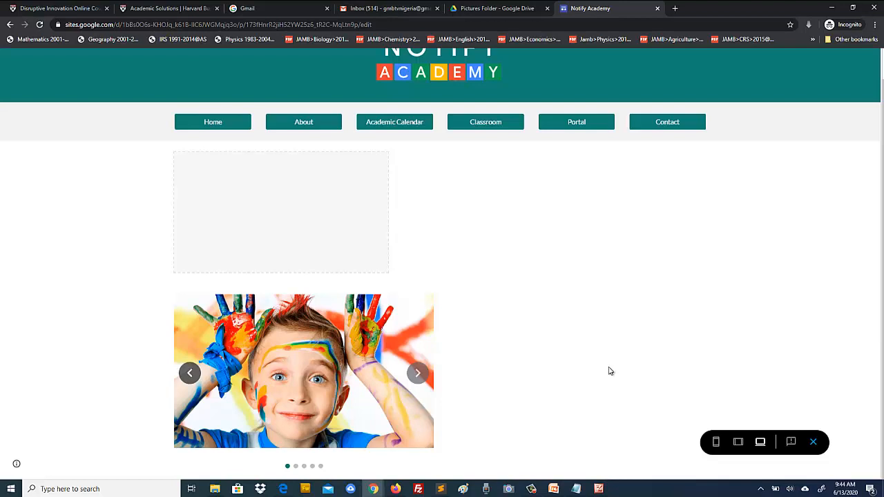
left_click(813, 442)
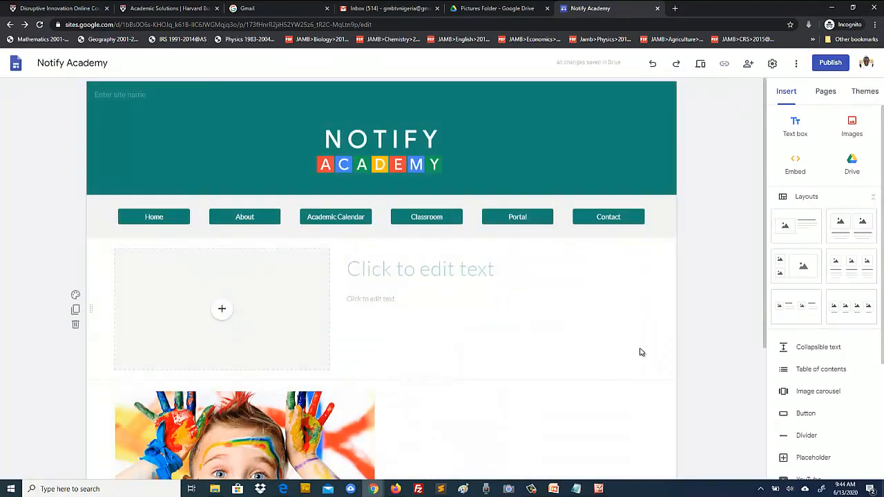
Try to move the image carousel onto the empty image placeholder beside the text.
scroll(663, 359, "down", 3)
left_click(249, 276)
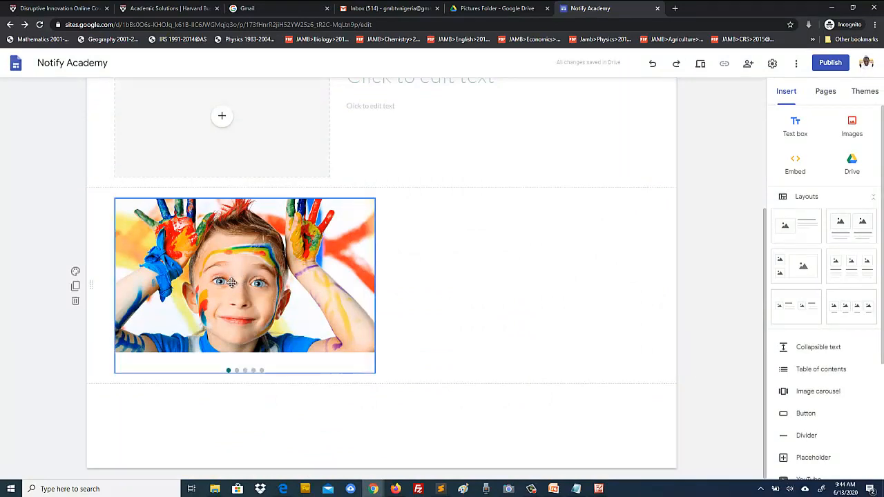
left_click(231, 282)
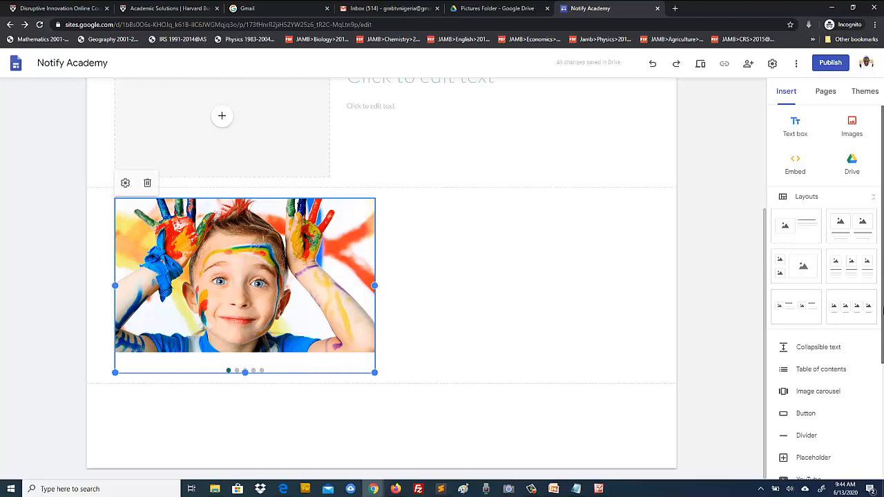
scroll(653, 306, "up", 3)
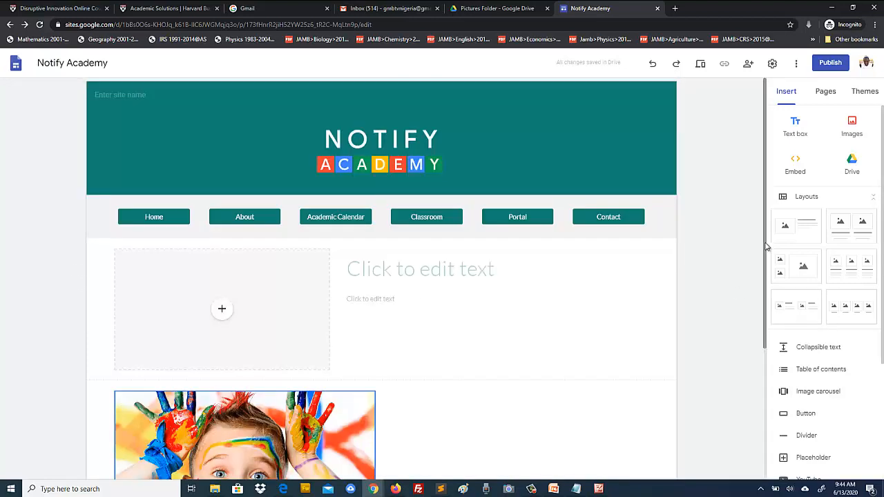
left_click_drag(765, 246, 765, 302)
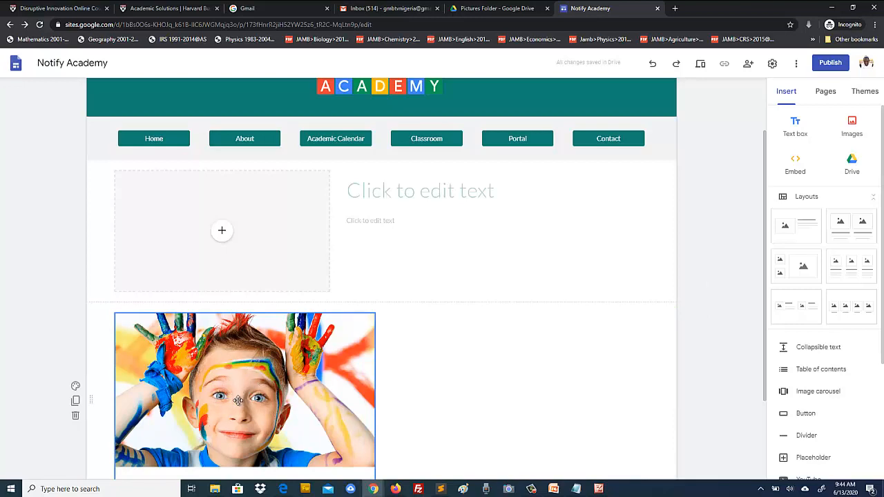
left_click_drag(237, 398, 190, 218)
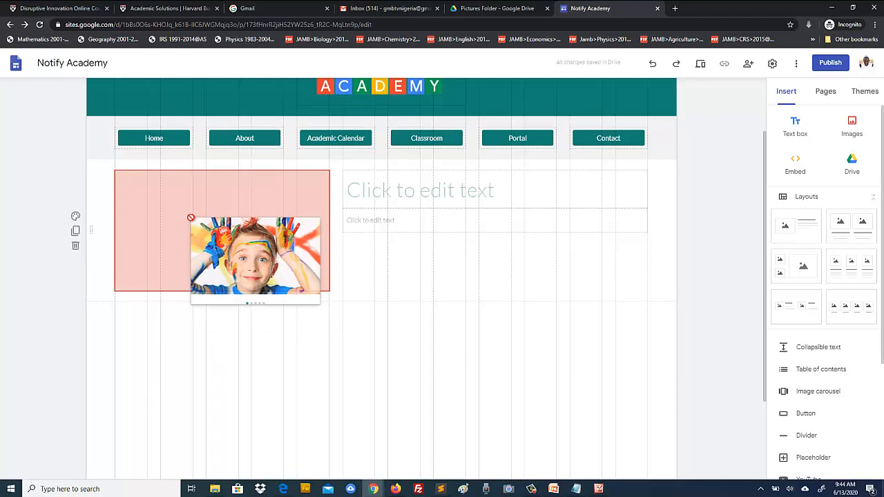
left_click_drag(190, 218, 189, 217)
left_click_drag(250, 317, 228, 252)
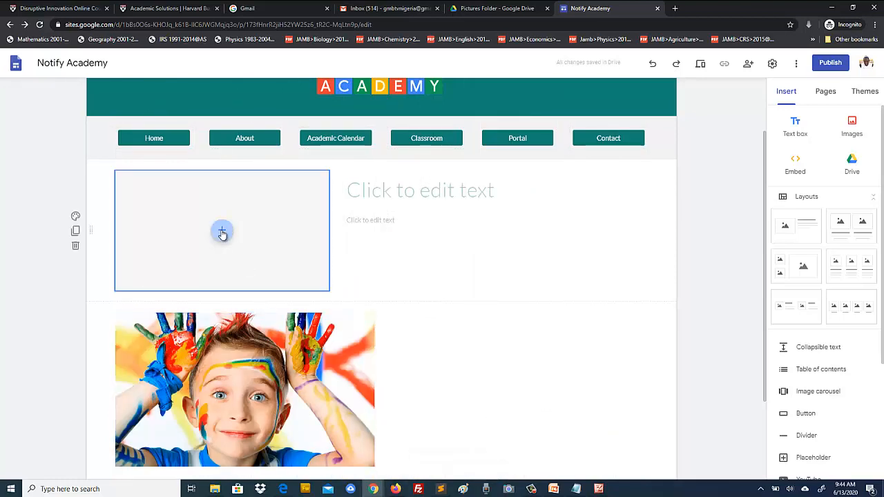
Try replacing the empty image placeholder with the carousel beside the text, and undo both changes.
left_click(292, 199)
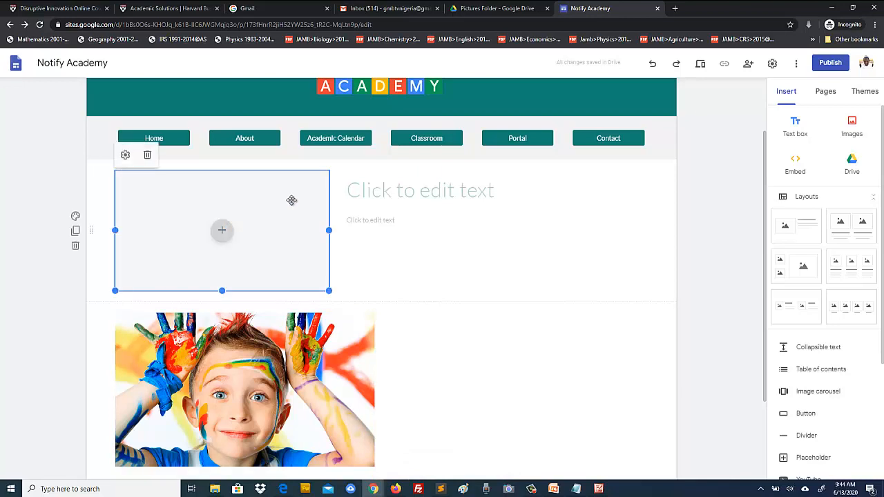
left_click(149, 157)
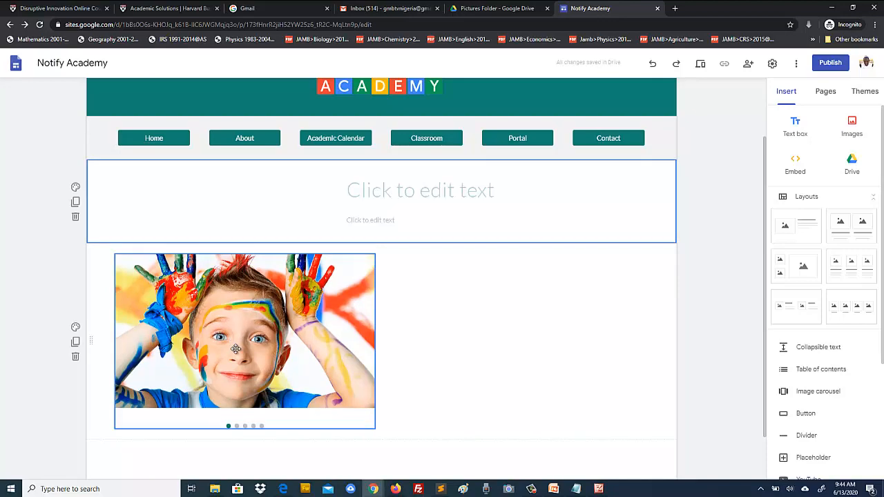
left_click_drag(235, 349, 150, 187)
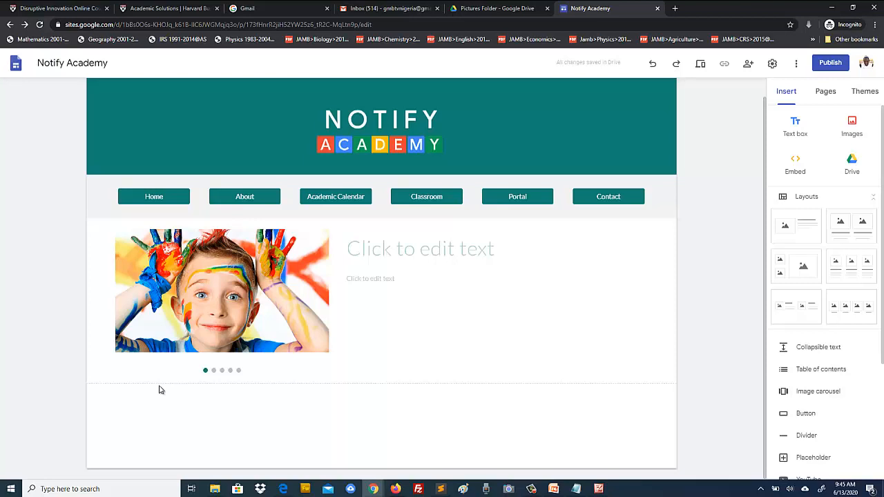
key("ctrl+z")
key("ctrl+z")
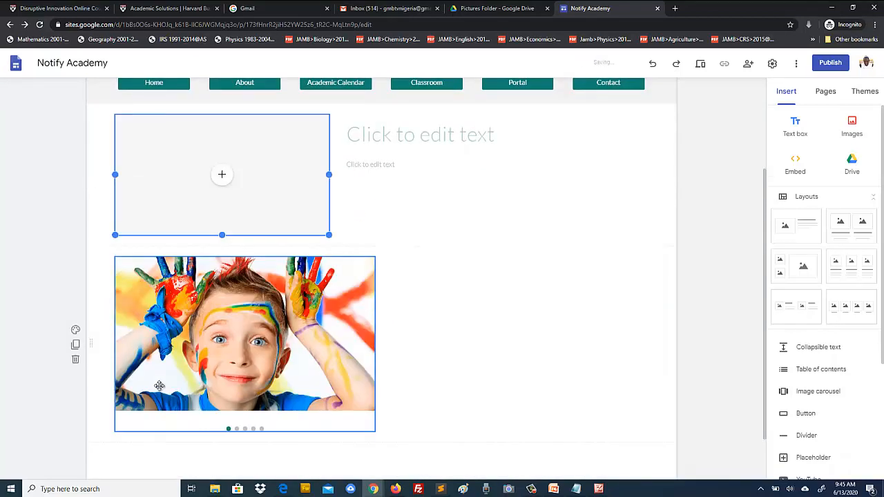
Retry placing the carousel over the existing empty image placeholder.
left_click(476, 349)
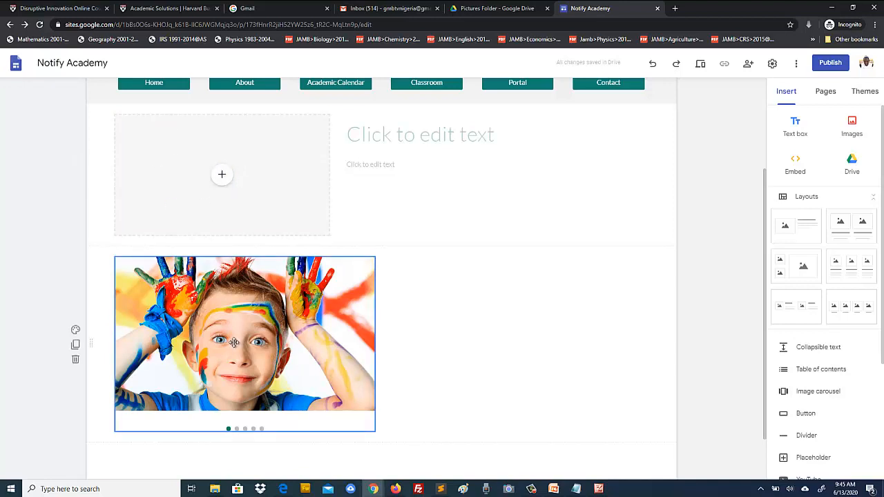
left_click_drag(234, 342, 206, 160)
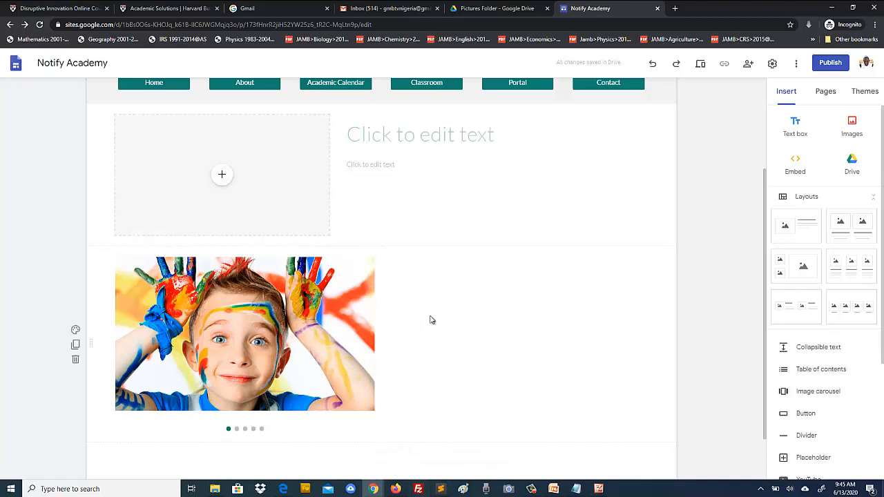
left_click(453, 310)
Delete the empty image placeholder and move the carousel into the vacated space beside the title and text.
left_click(180, 178)
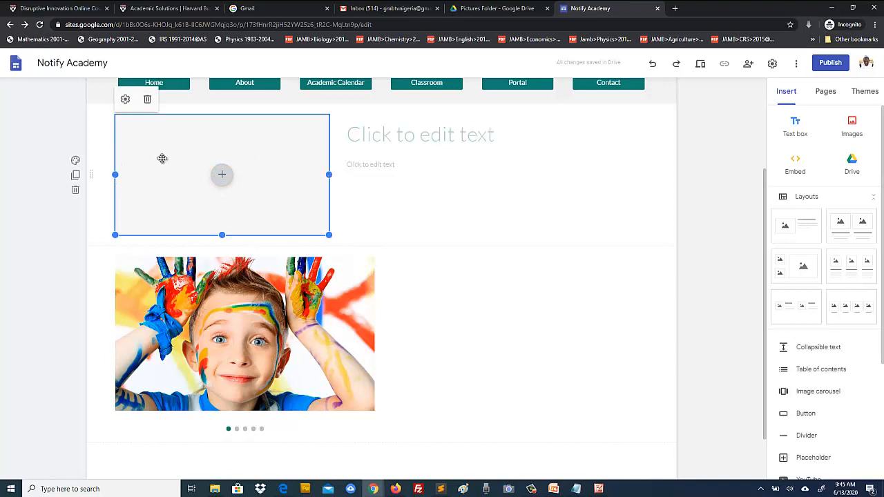
left_click(147, 101)
left_click(401, 136)
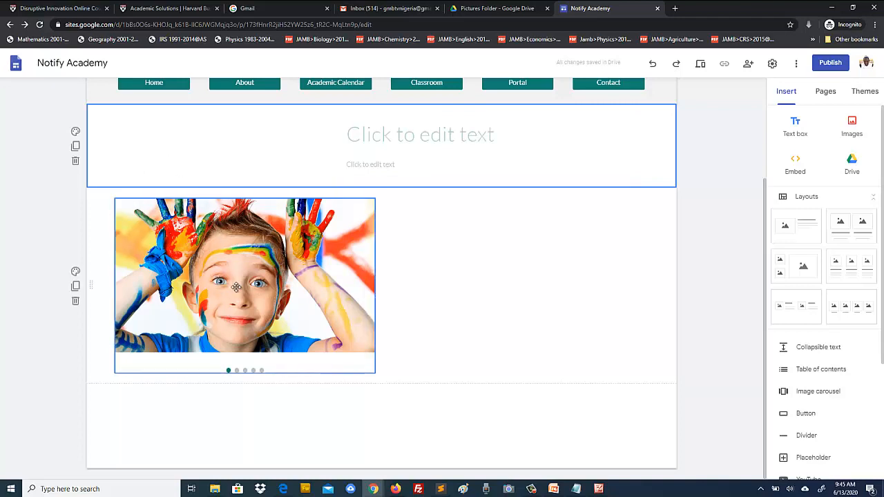
left_click_drag(236, 280, 170, 145)
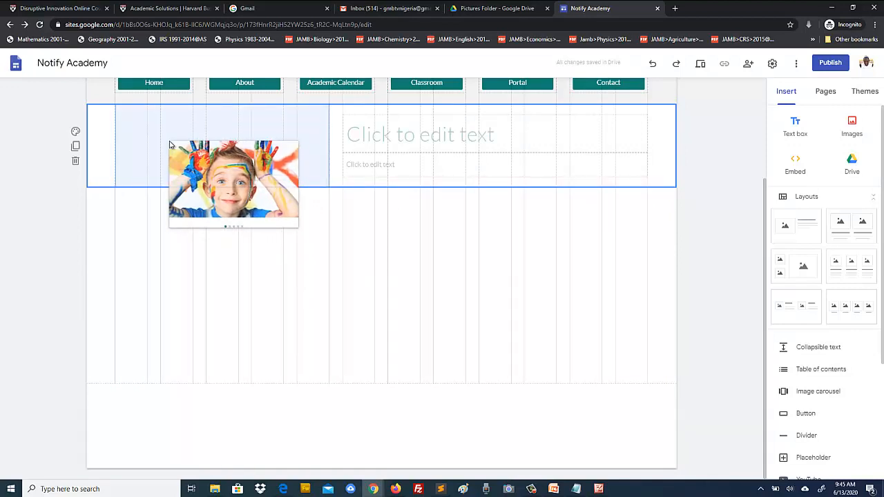
left_click_drag(170, 145, 169, 143)
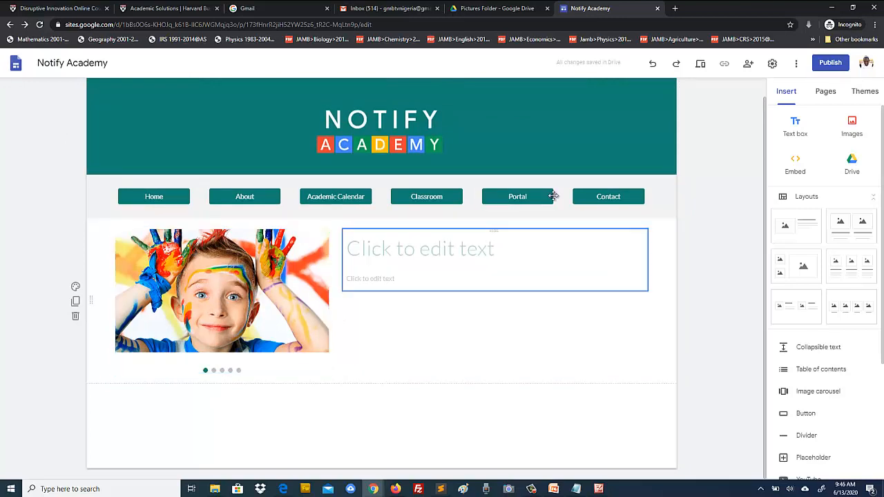
Preview the site, compare it with the home page layout picture in Picture Manager, and flip through the carousel in both directions.
left_click(700, 64)
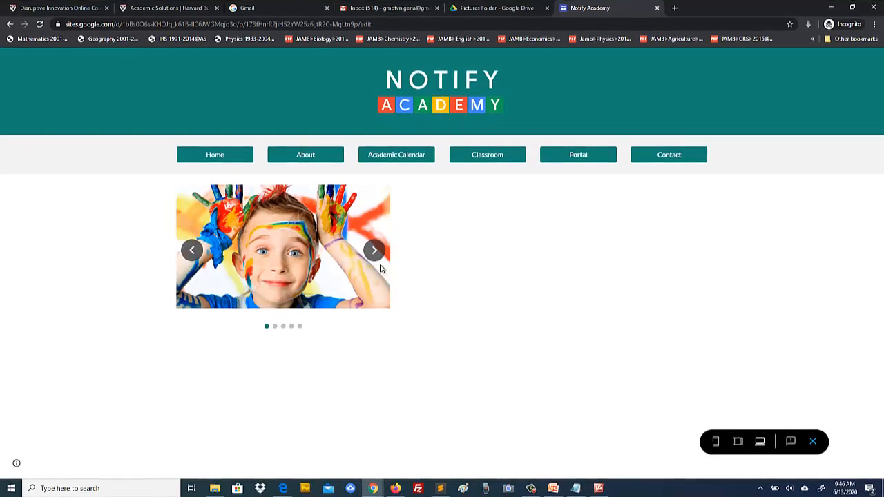
left_click(600, 491)
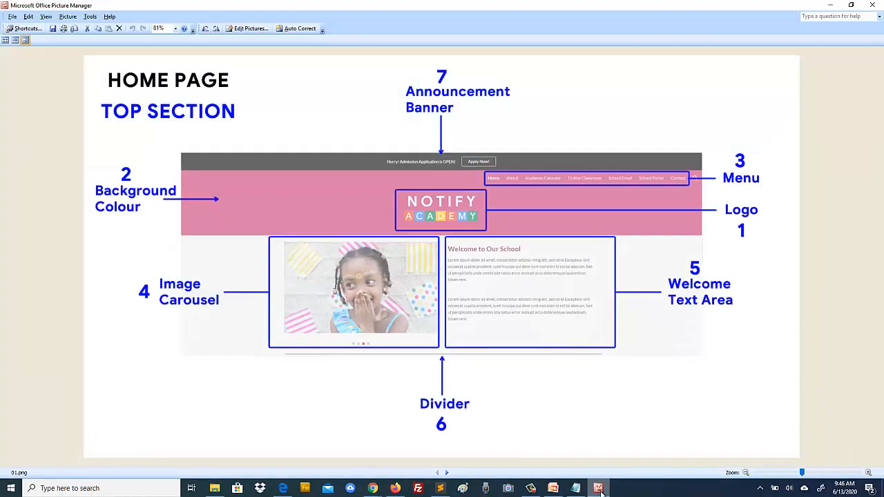
left_click(600, 491)
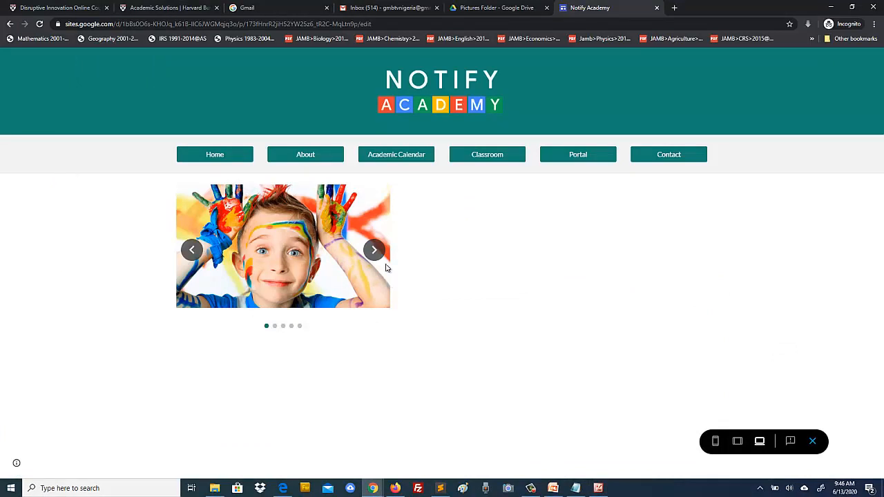
left_click(373, 250)
left_click(191, 249)
left_click(813, 441)
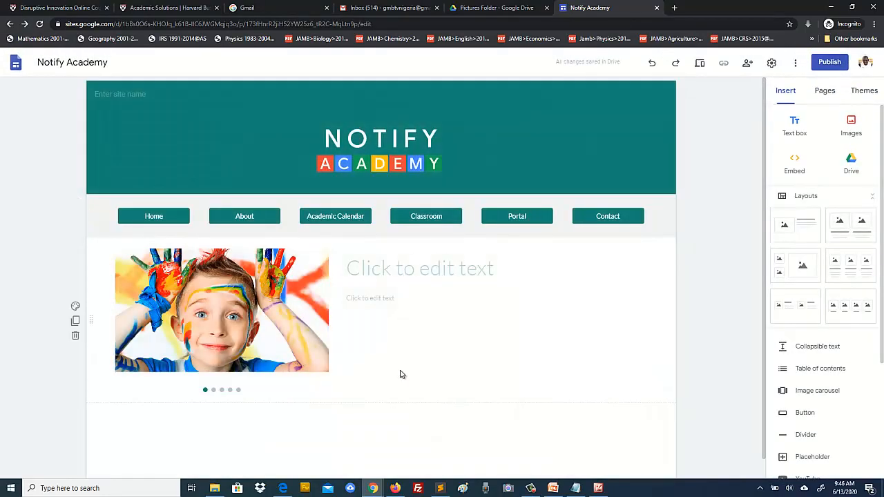
Make the image carousel slightly taller while keeping its width.
left_click(328, 392)
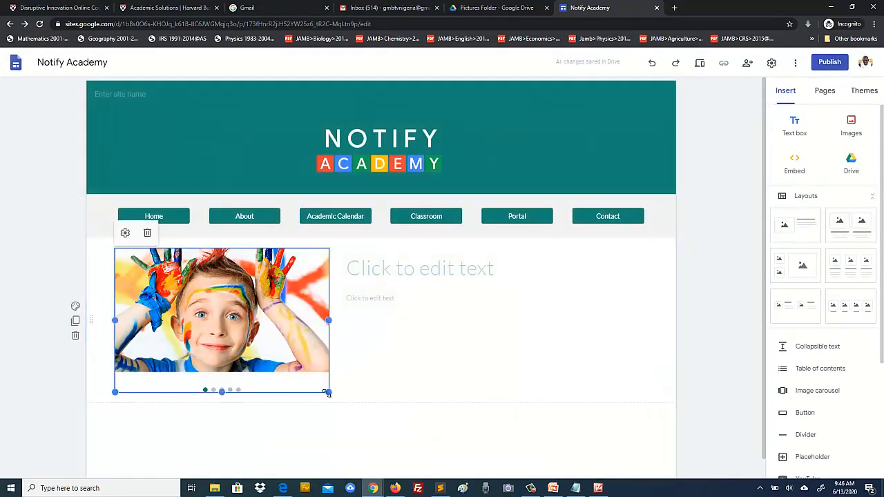
left_click_drag(327, 392, 330, 410)
Enter "Welcome to Notify Academy" as the title text beside the image carousel.
left_click(411, 265)
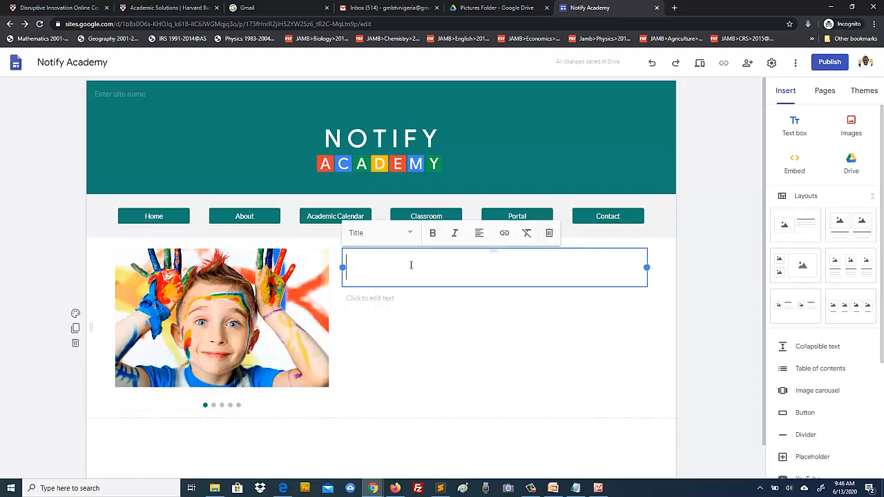
type("We")
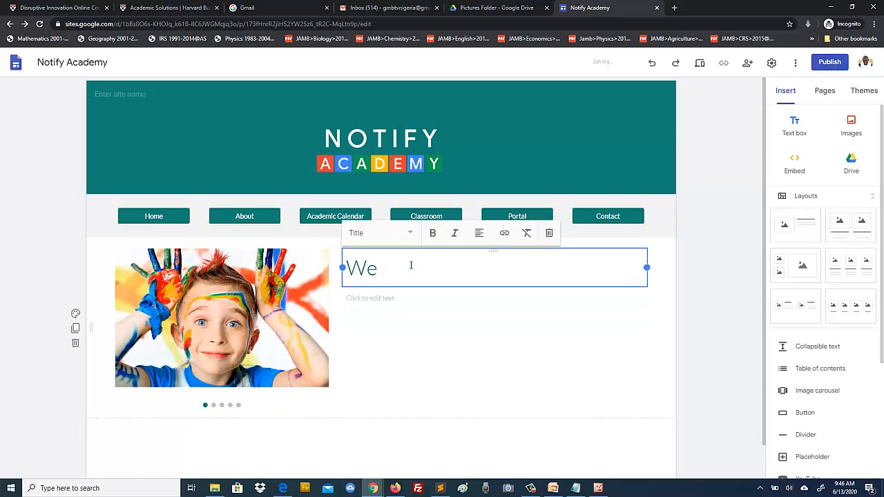
type("lcome to ")
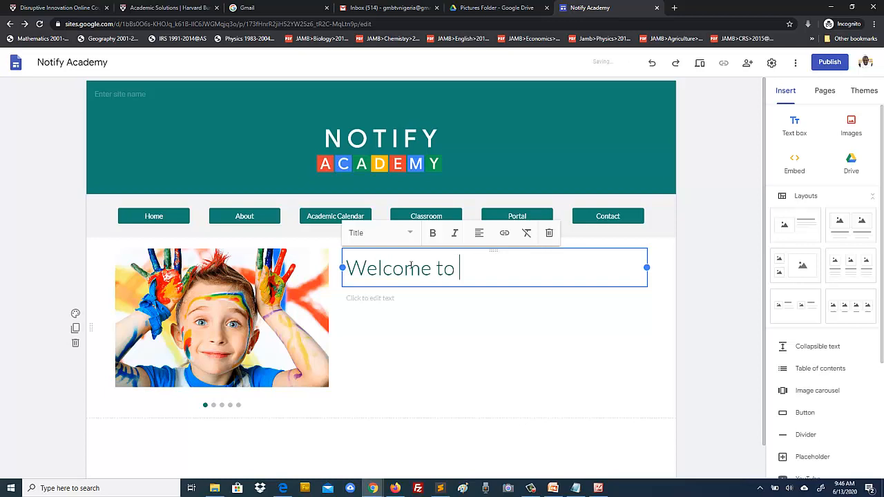
type("Notify Aca")
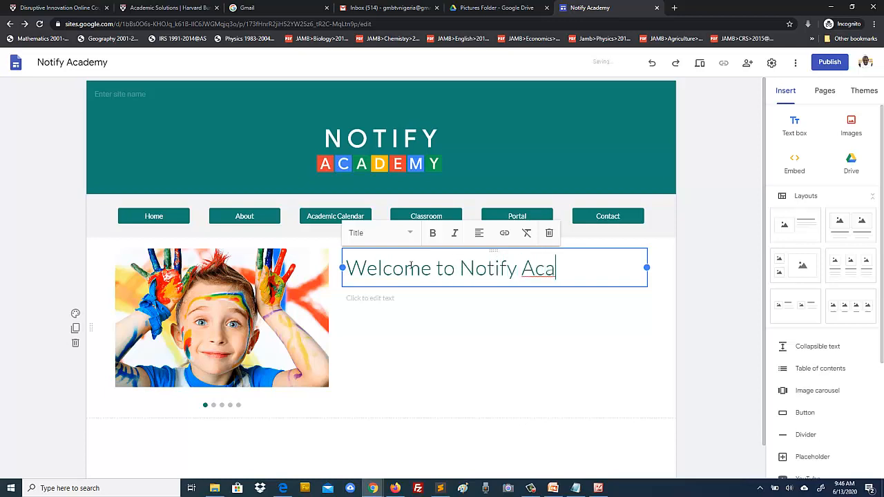
type("demy")
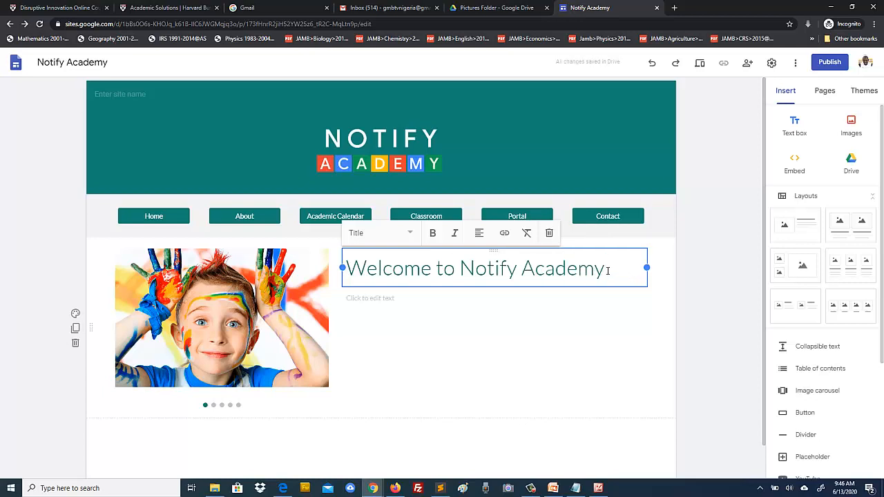
Change the "Welcome to Notify Academy" title to the Heading style and make it bold.
left_click_drag(607, 270, 347, 269)
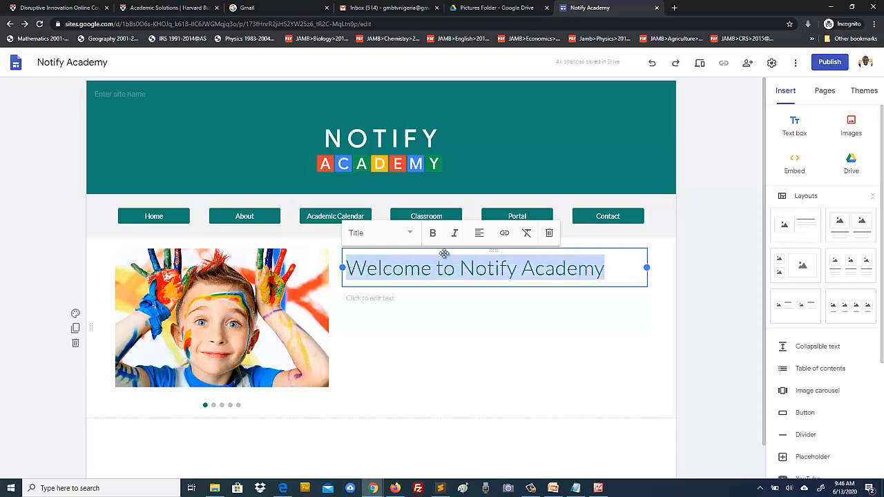
left_click(412, 234)
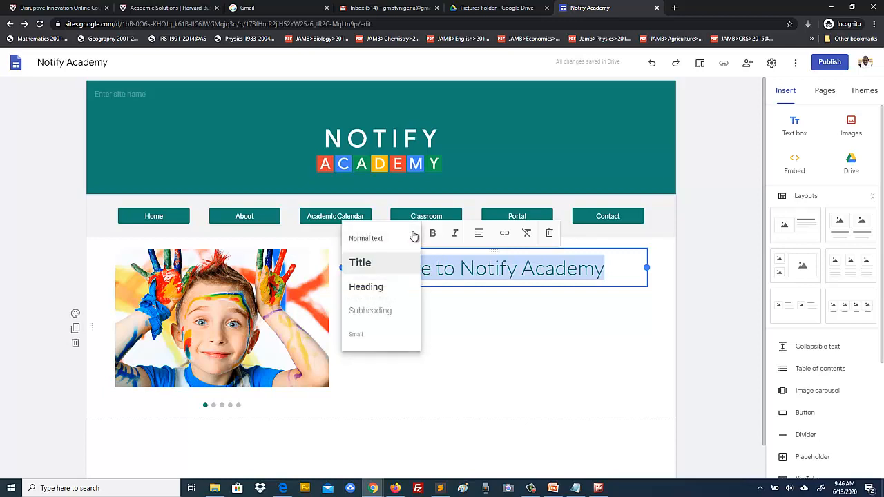
left_click(373, 286)
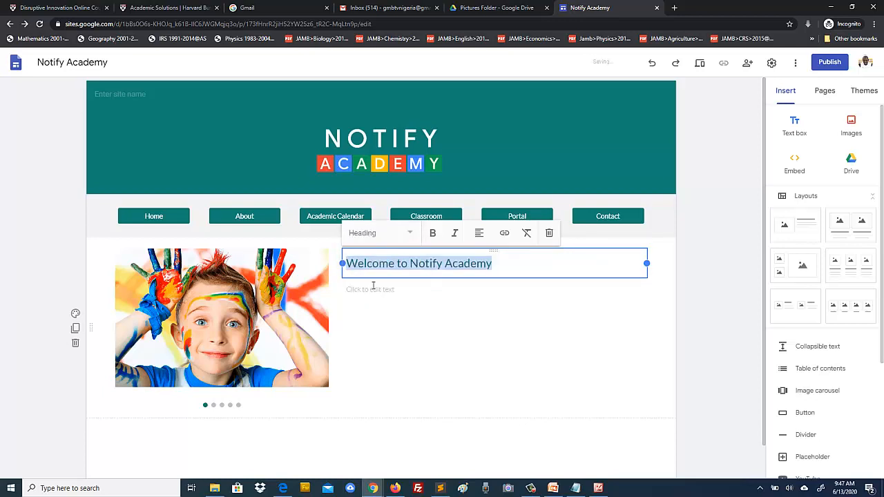
left_click(434, 234)
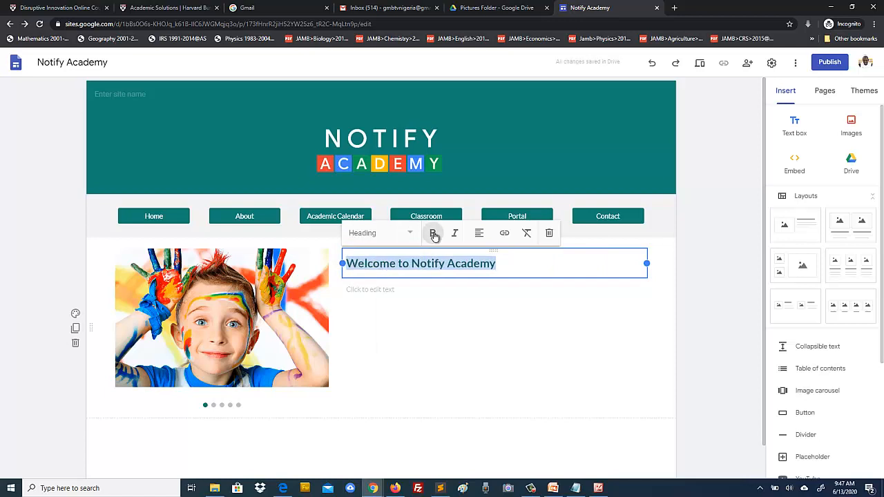
left_click(406, 290)
left_click(711, 262)
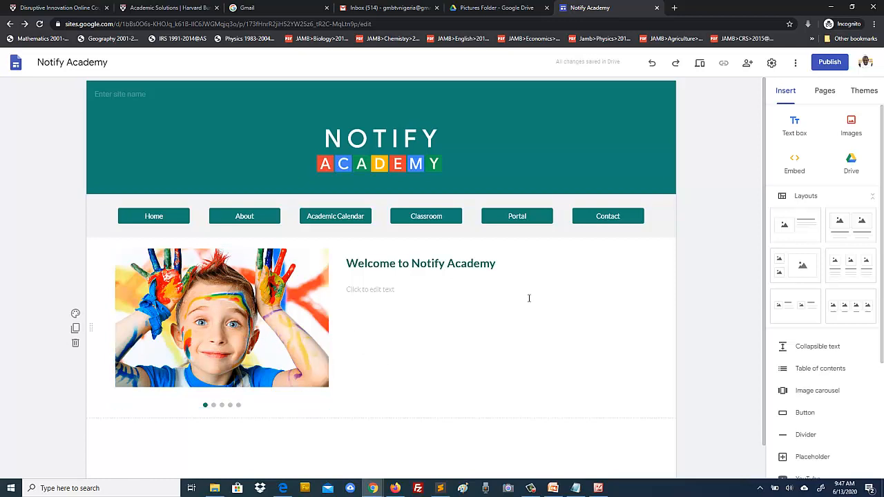
Activate the body text box under the welcome heading, and search google.com in a new browser tab for "lorem ipsum".
left_click(387, 290)
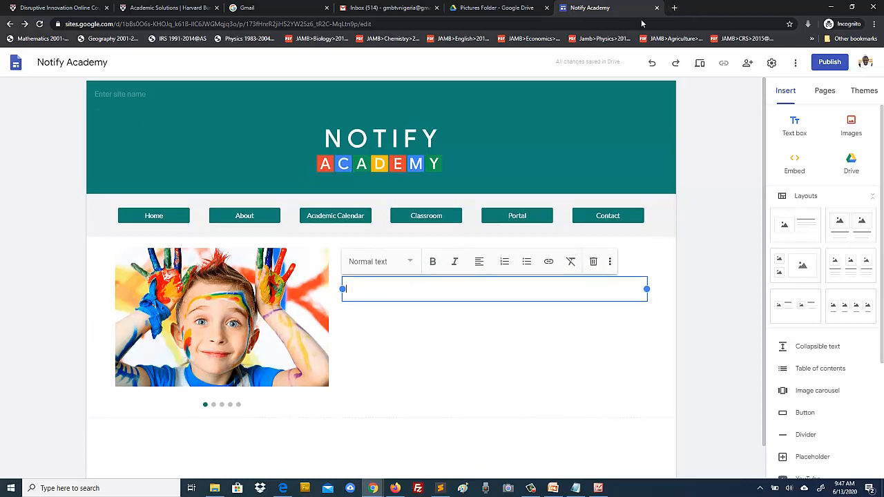
left_click(675, 8)
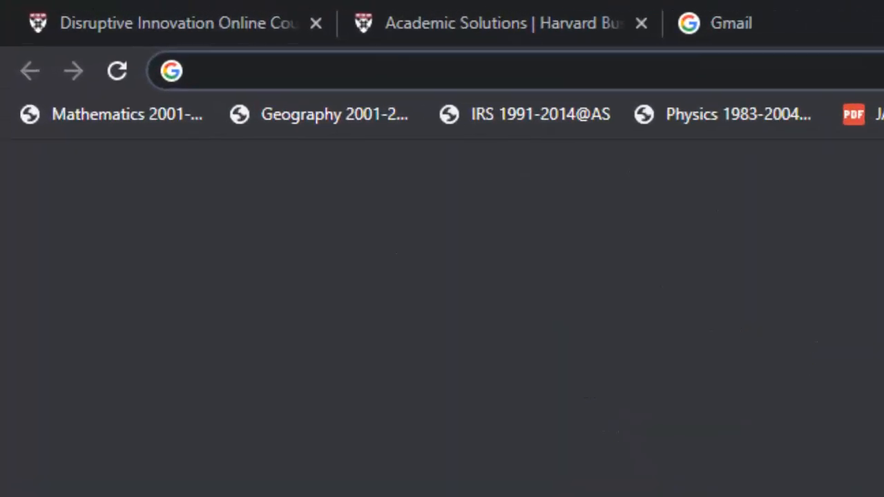
type("google.com")
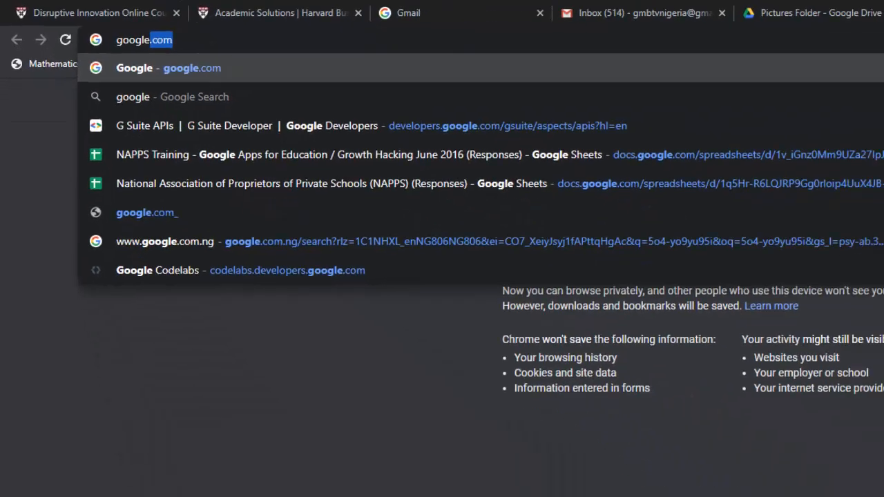
key("Return")
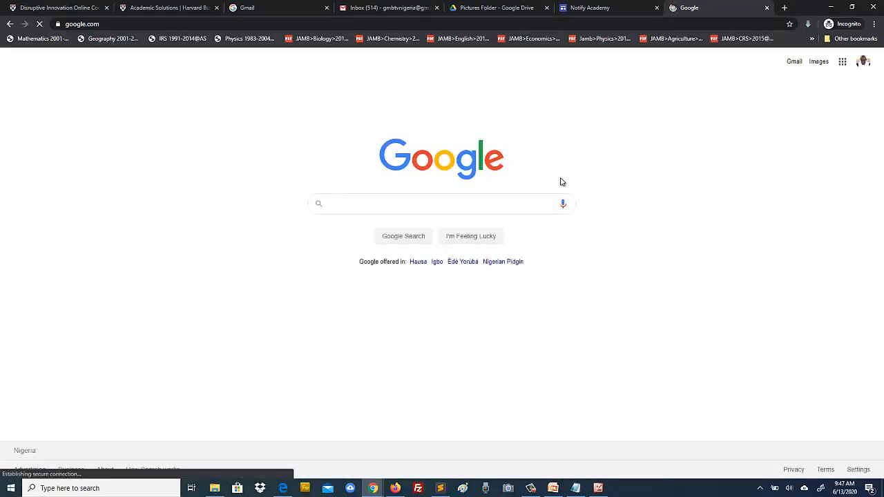
left_click(348, 209)
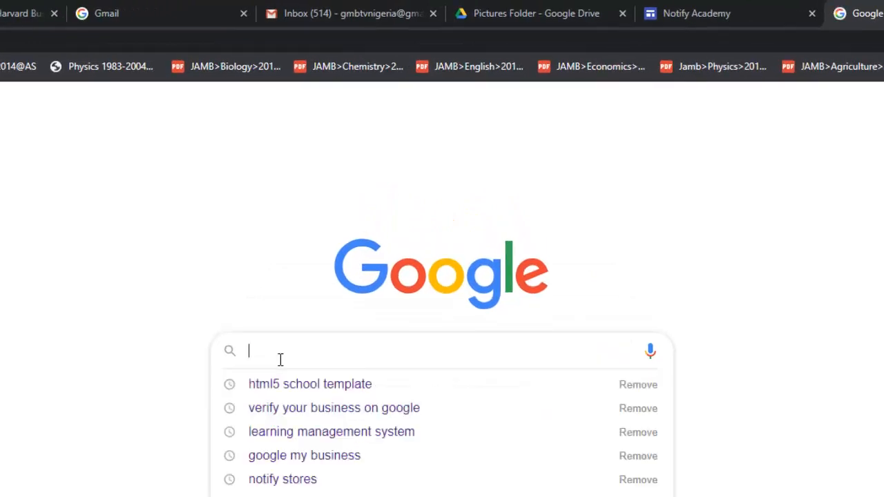
type("lorem")
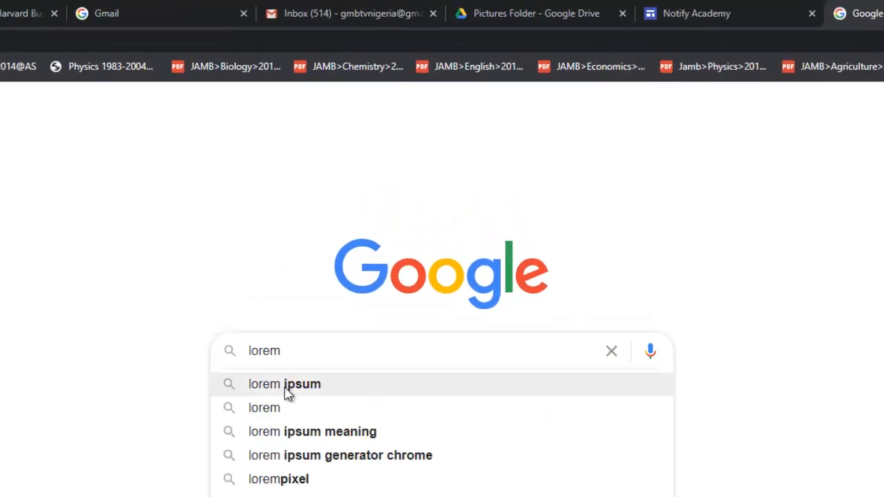
left_click(290, 387)
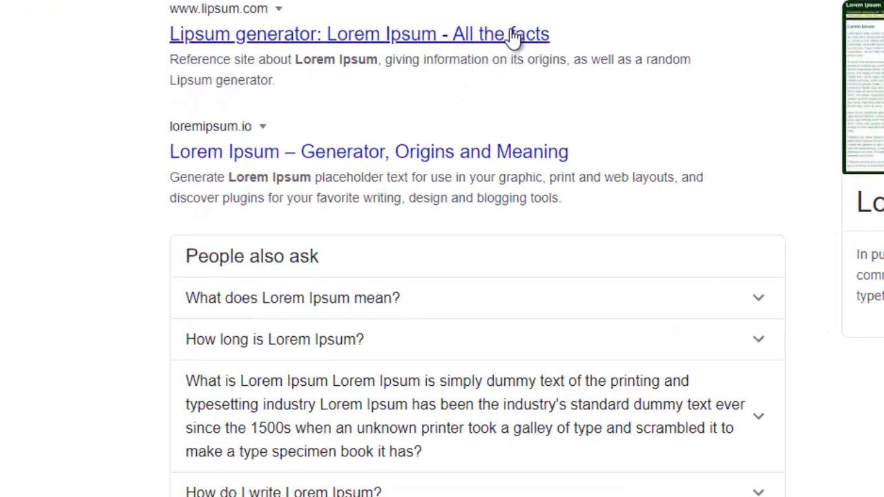
Open the loremipsum.io search result in its own browser tab and switch to it.
right_click(464, 151)
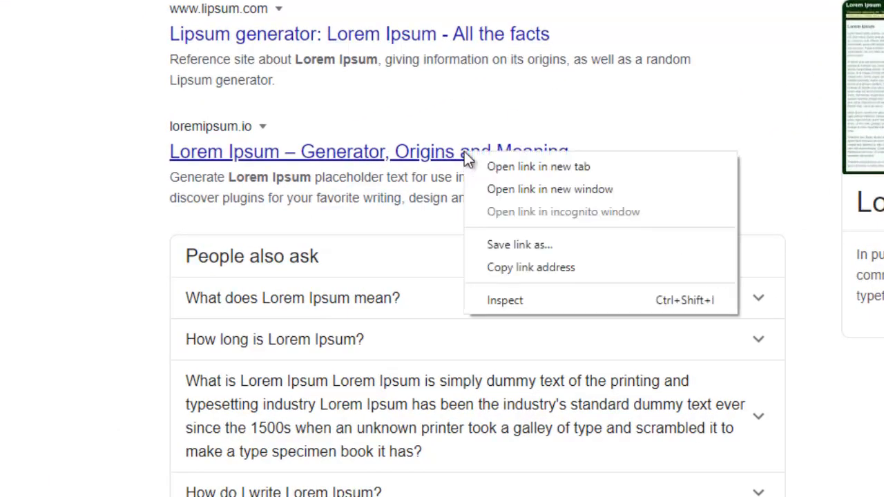
left_click(430, 214)
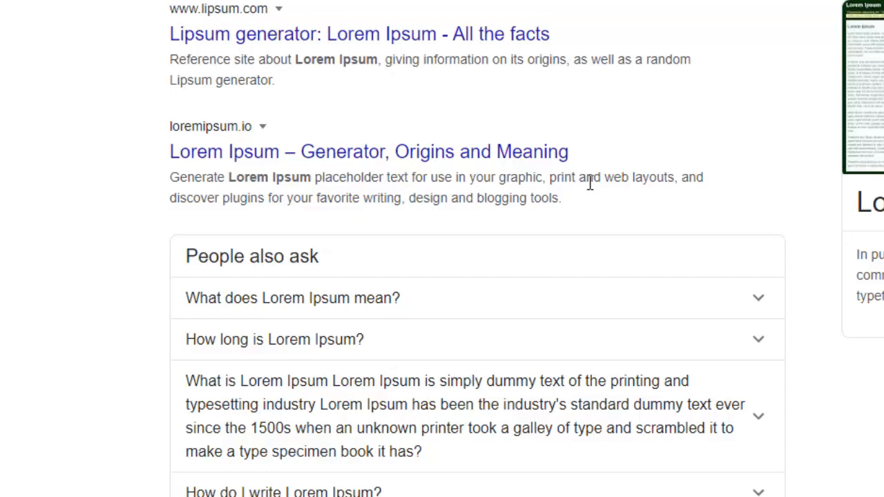
right_click(516, 153)
left_click(570, 169)
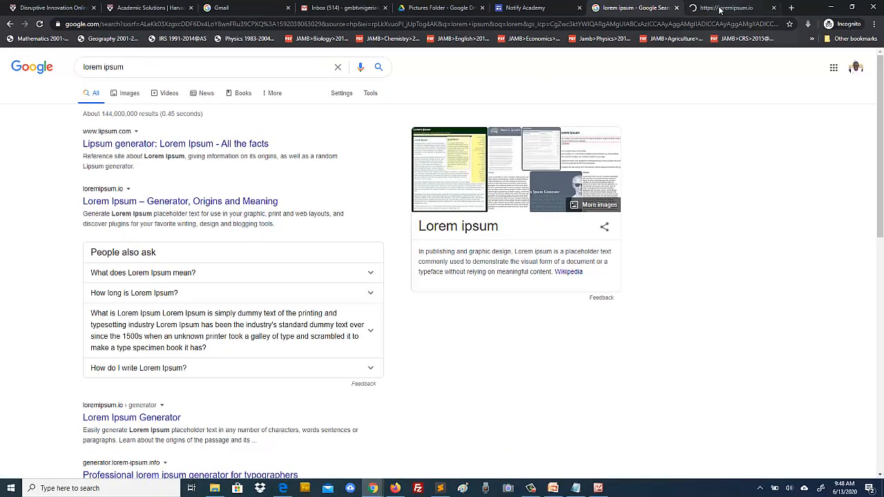
left_click(720, 10)
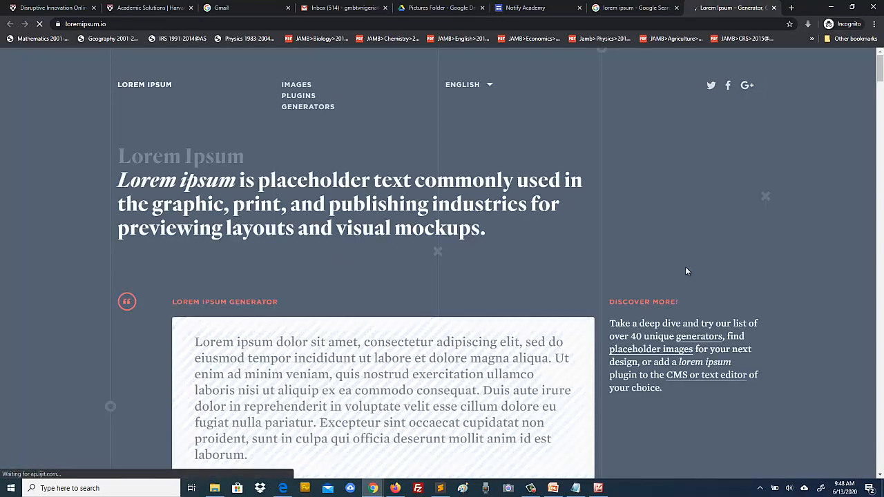
Copy the whole sample paragraph from the Lorem Ipsum Generator box, from "Lorem ipsum dolor" through "laborum.".
scroll(880, 78, "down", 3)
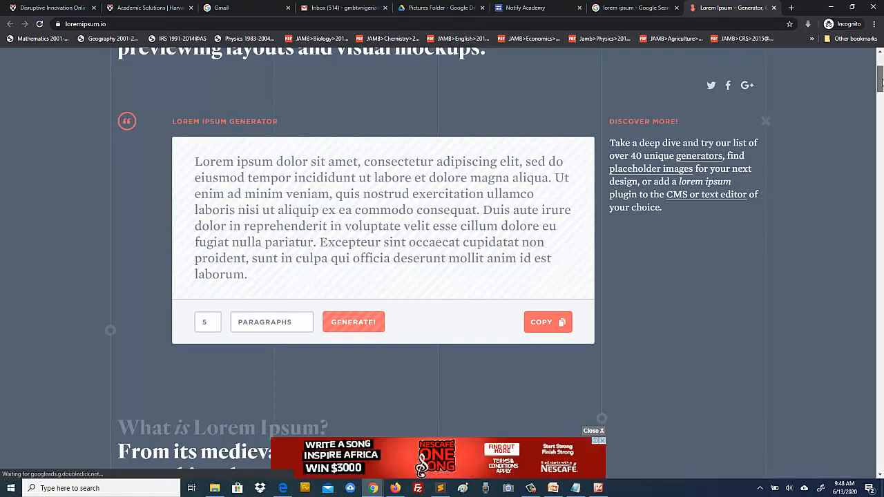
mouse_move(880, 82)
left_mouse_down()
mouse_move(883, 181)
mouse_move(881, 78)
left_mouse_up()
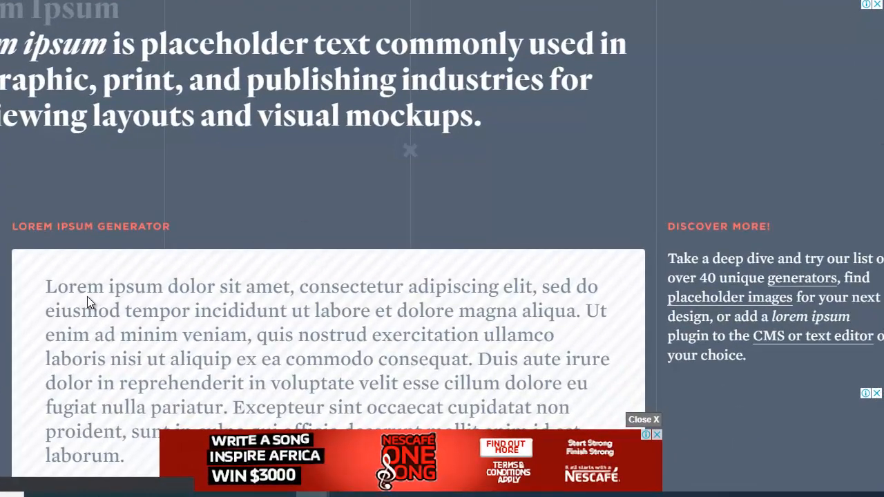
scroll(87, 297, "down", 1)
left_click_drag(44, 218, 87, 220)
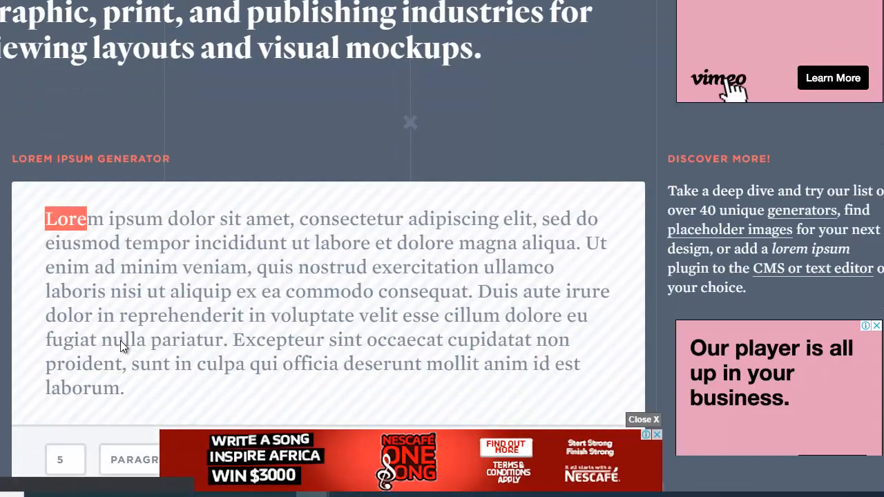
left_click_drag(120, 340, 126, 388)
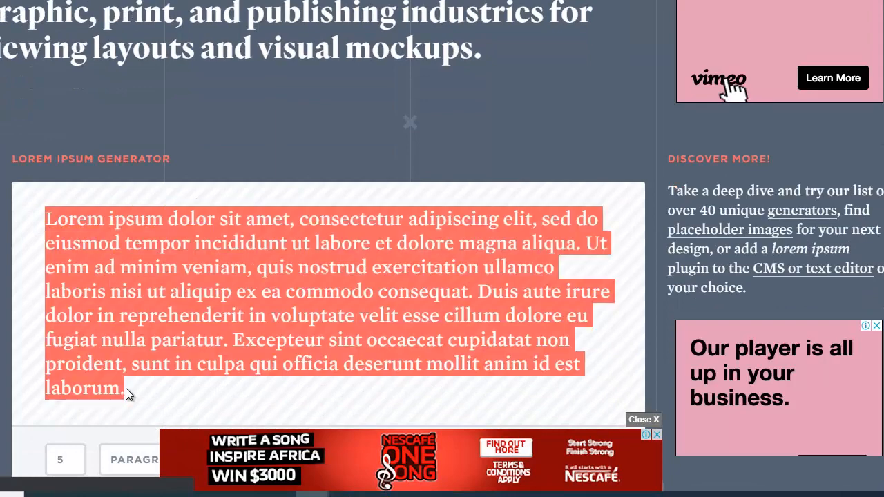
right_click(118, 255)
left_click(132, 264)
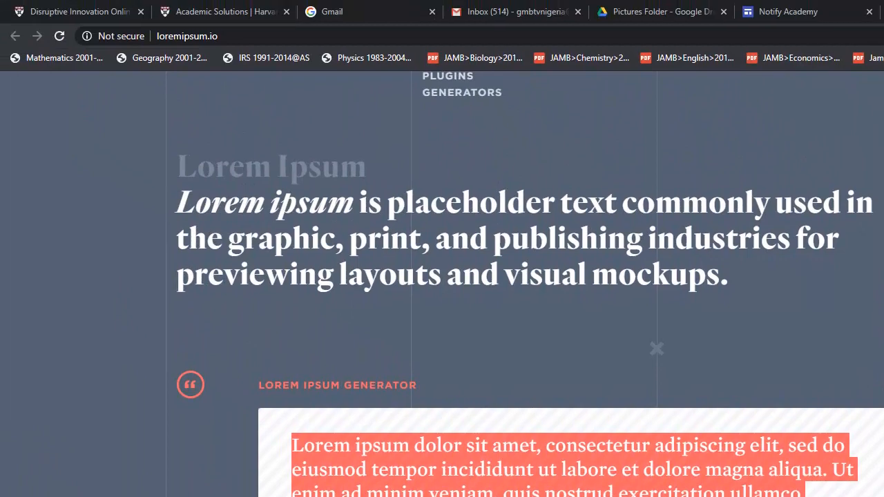
Switch to Notepad, replace its contents with the copied lorem ipsum paragraph, and select all of the plain text for copying.
key("alt+Tab")
key("ctrl+a")
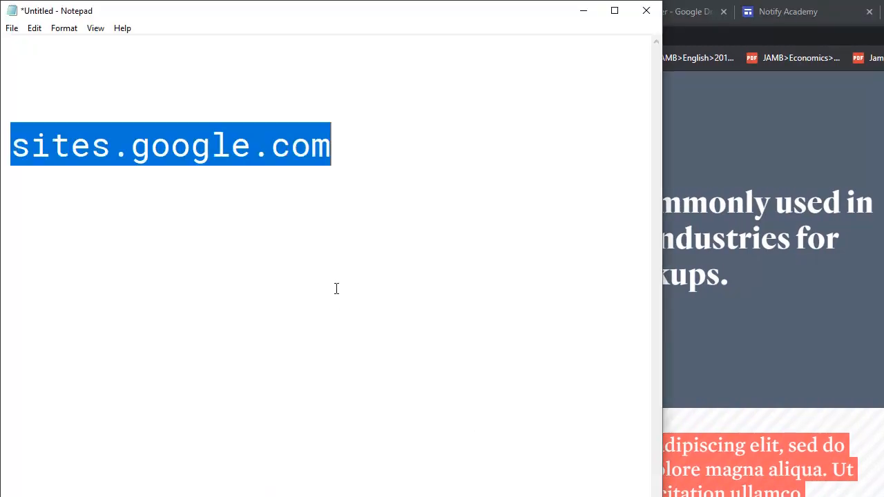
key("ctrl+v")
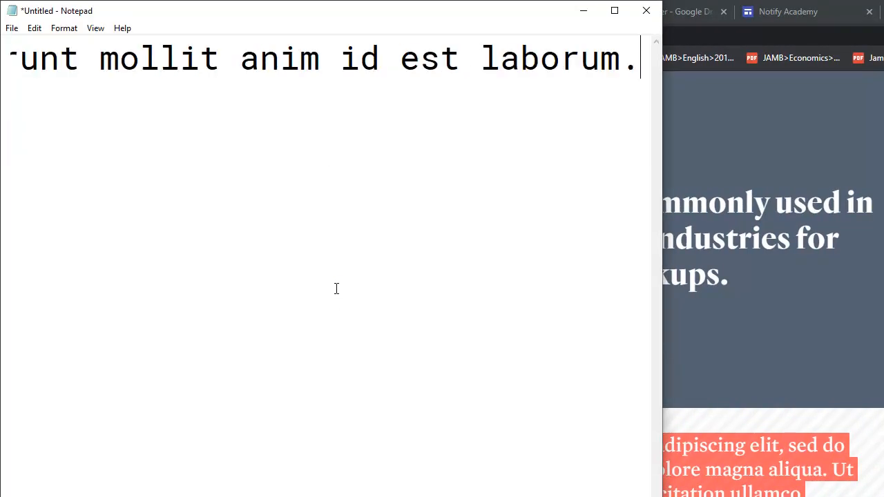
key("ctrl+a")
Return to the Notify Academy site editor and paste the lorem ipsum text as two paragraphs under the welcome heading.
left_click(882, 13)
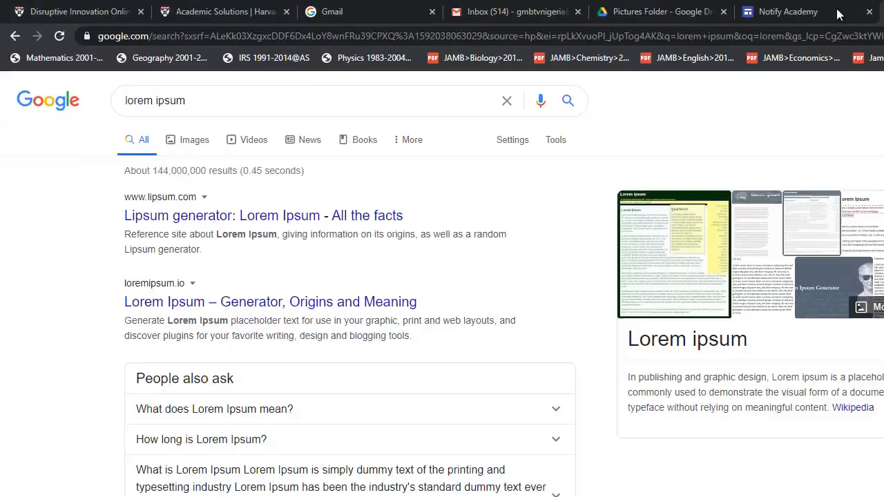
left_click(818, 15)
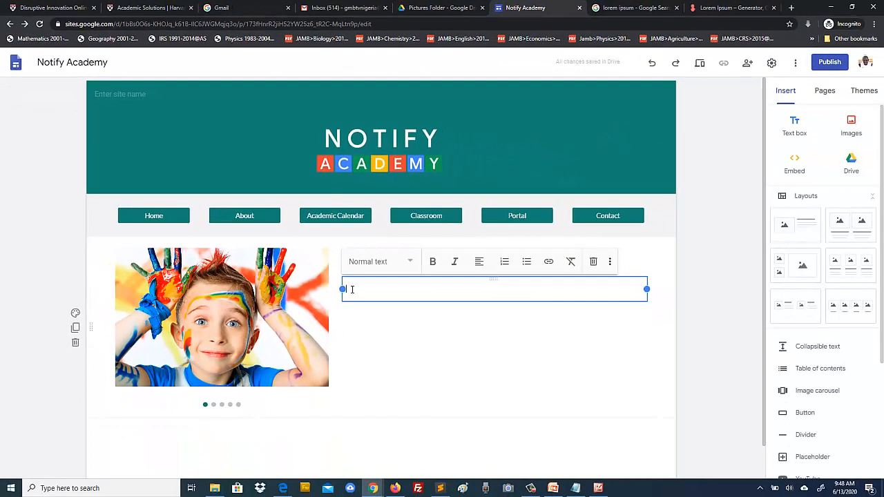
key("ctrl+v")
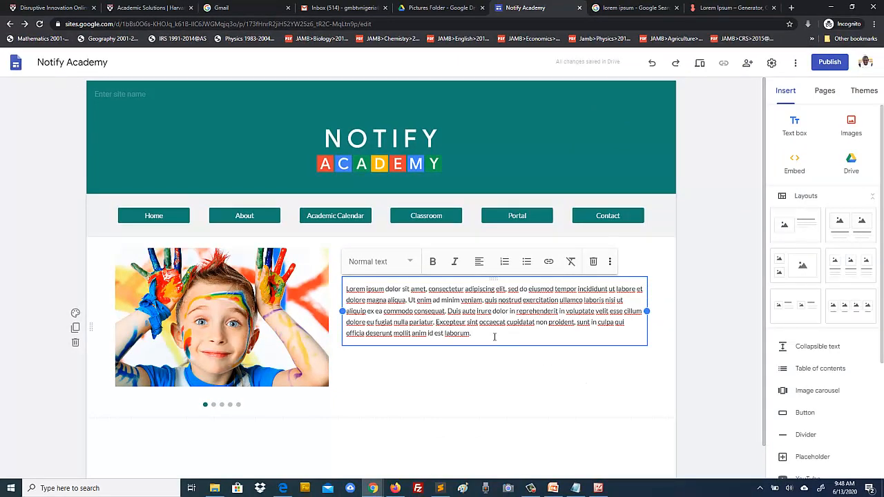
key("Return")
key("ctrl+v")
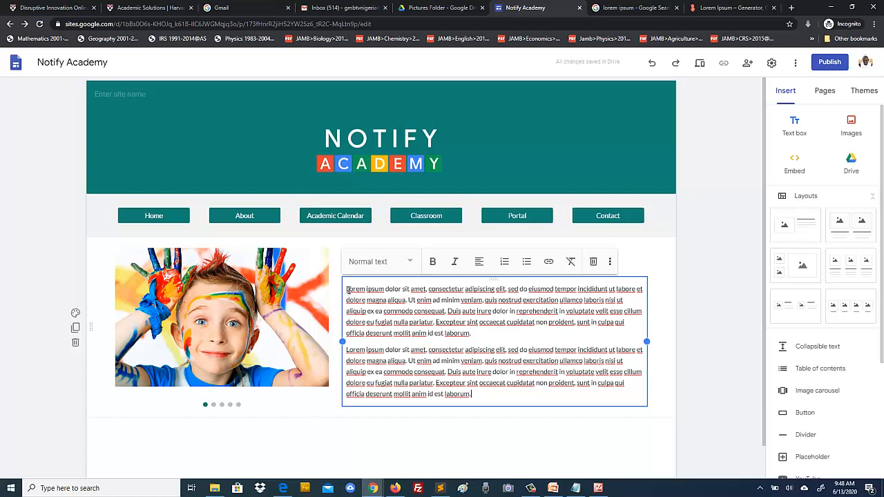
Add a ">> Read More" line below the second welcome paragraph and make it bold.
left_click_drag(347, 289, 394, 296)
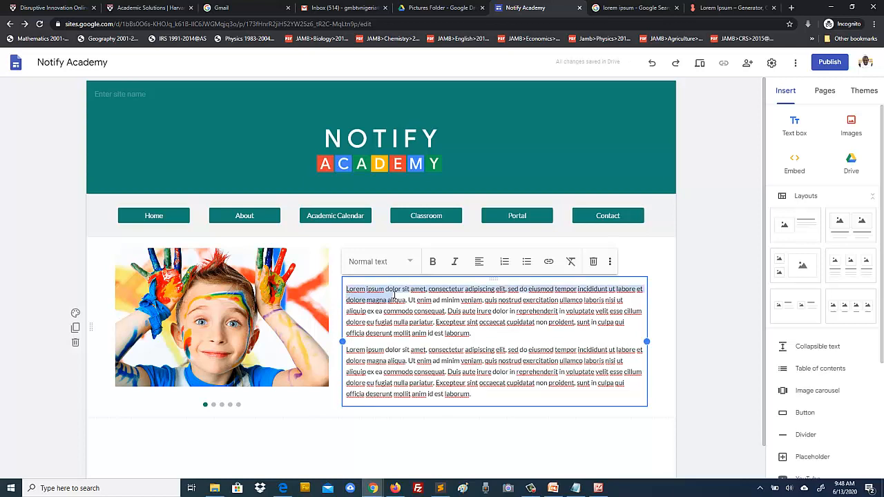
left_click(484, 335)
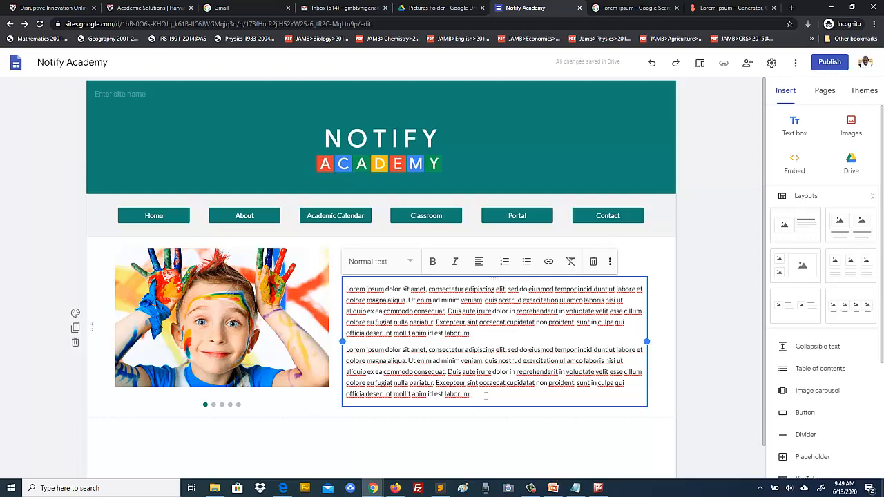
key("Return")
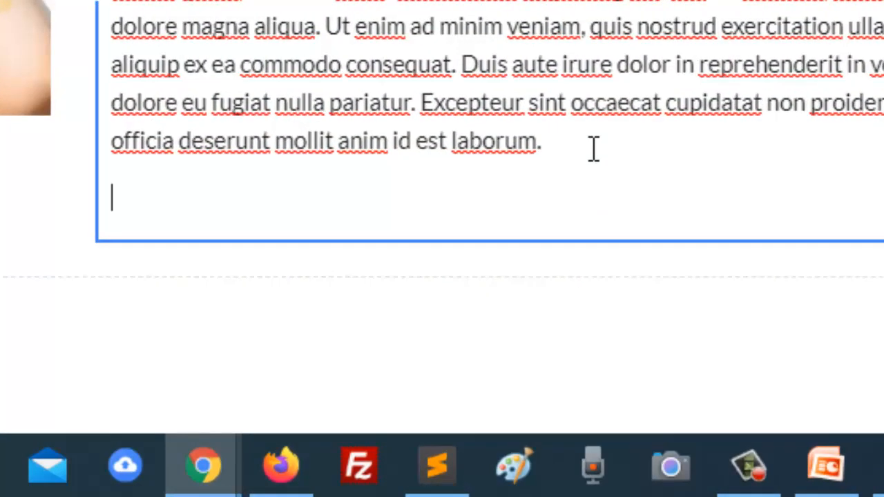
type(">> Re")
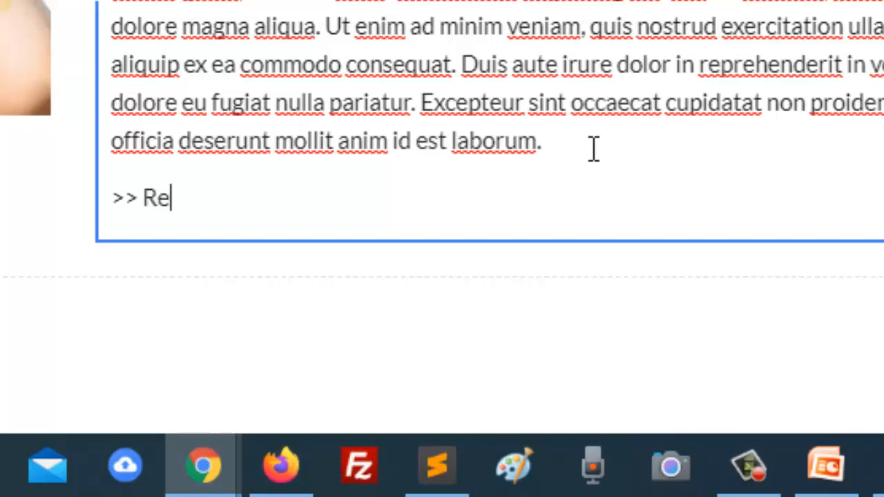
type("ad More")
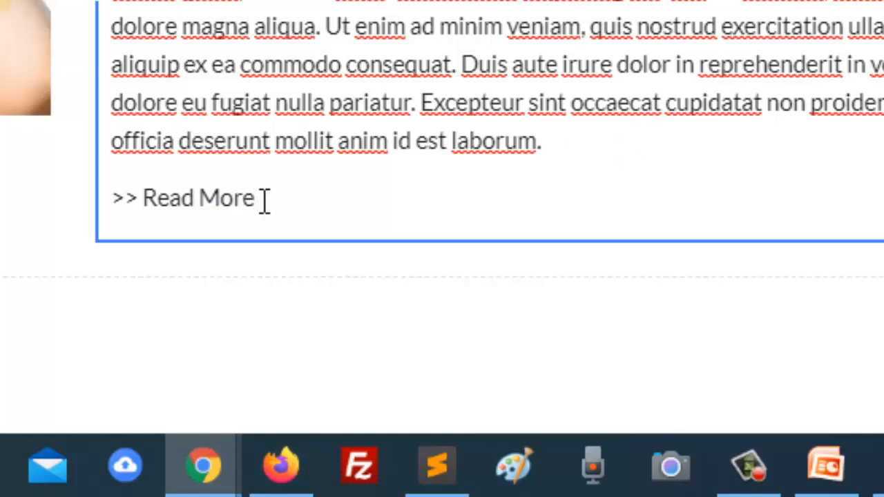
left_click_drag(256, 199, 104, 199)
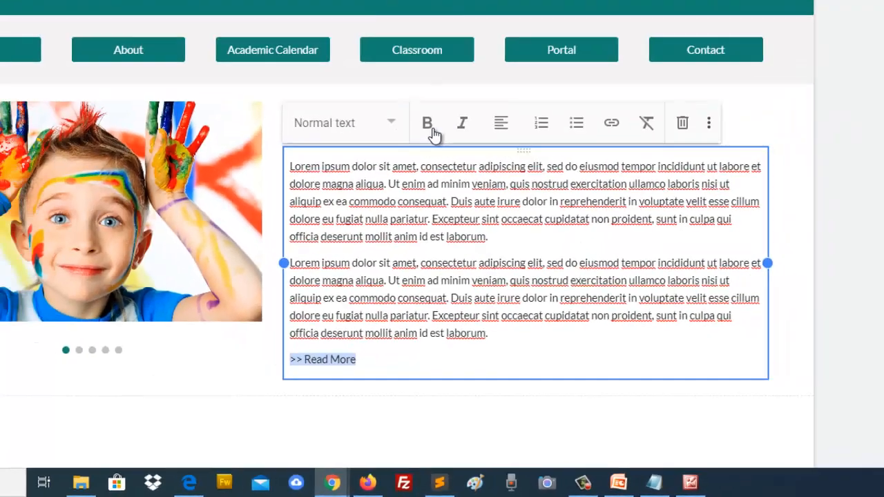
left_click(428, 124)
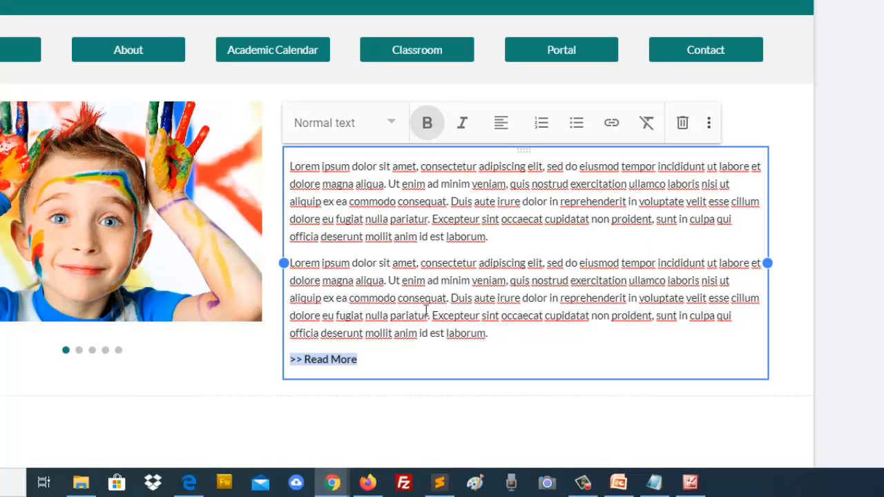
left_click(384, 362)
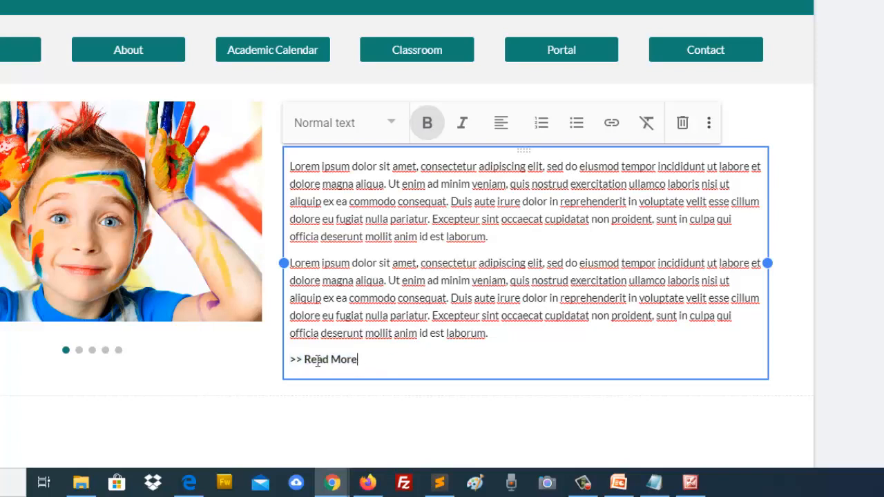
left_click_drag(358, 359, 308, 357)
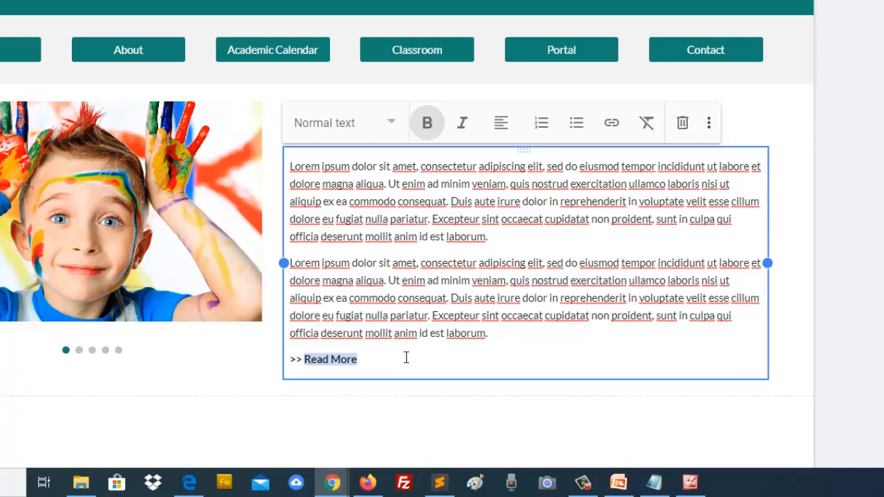
left_click(611, 125)
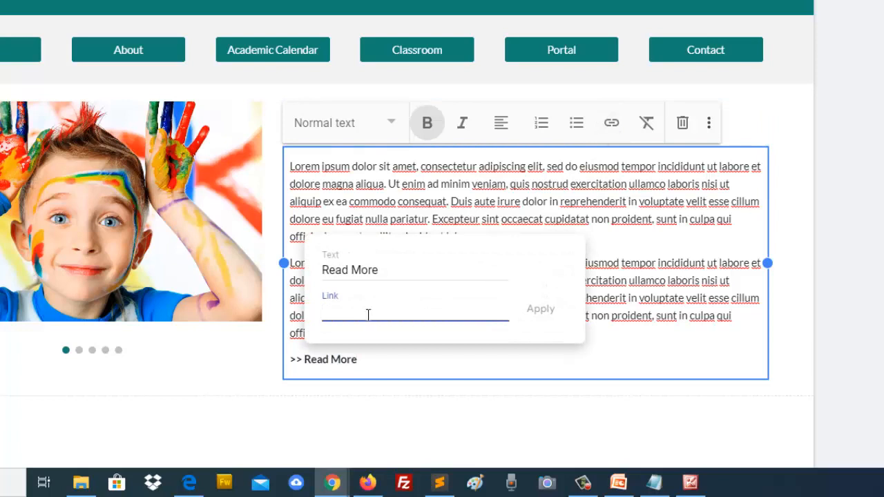
type("http://abc")
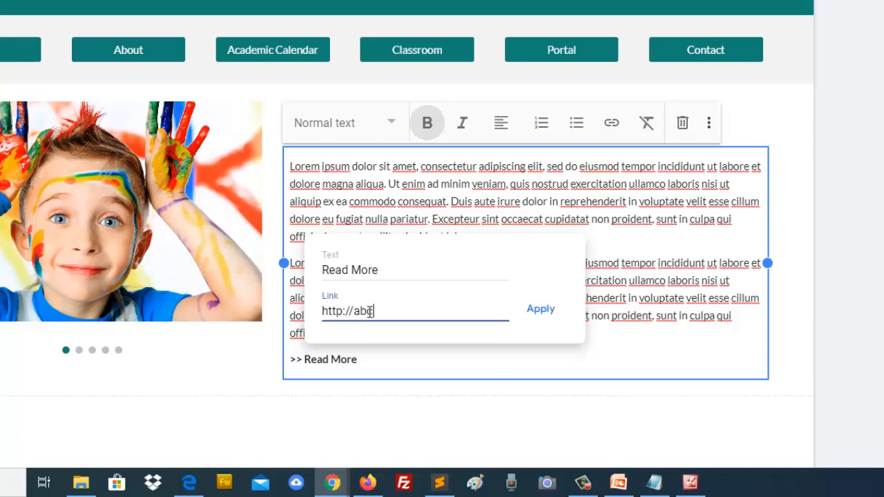
left_click(542, 311)
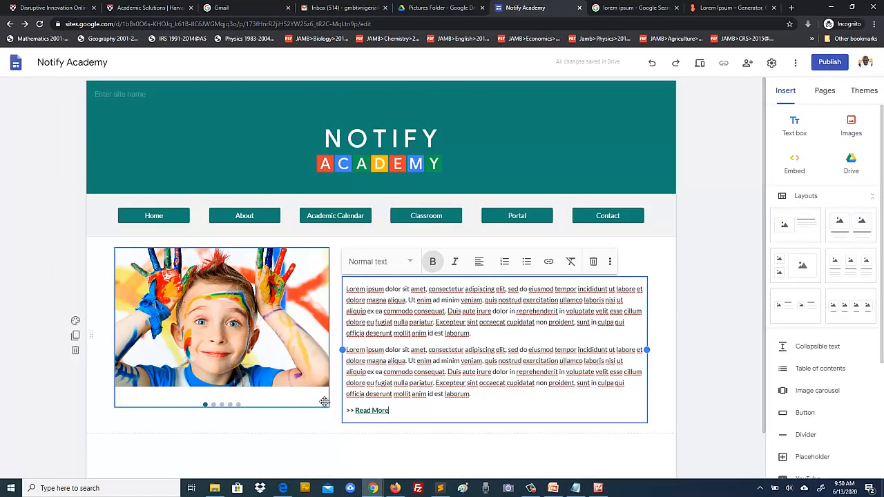
Enlarge the image carousel downward so its lower edge lines up with the end of the welcome text block.
left_click(321, 403)
left_click_drag(329, 408, 336, 421)
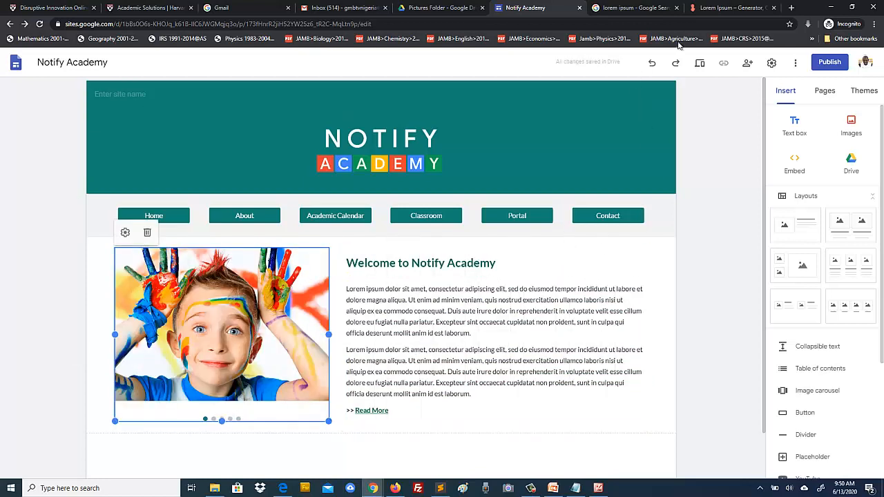
Preview the site, compare it with the home page layout picture, and browse the carousel images before returning to the editor.
left_click(700, 66)
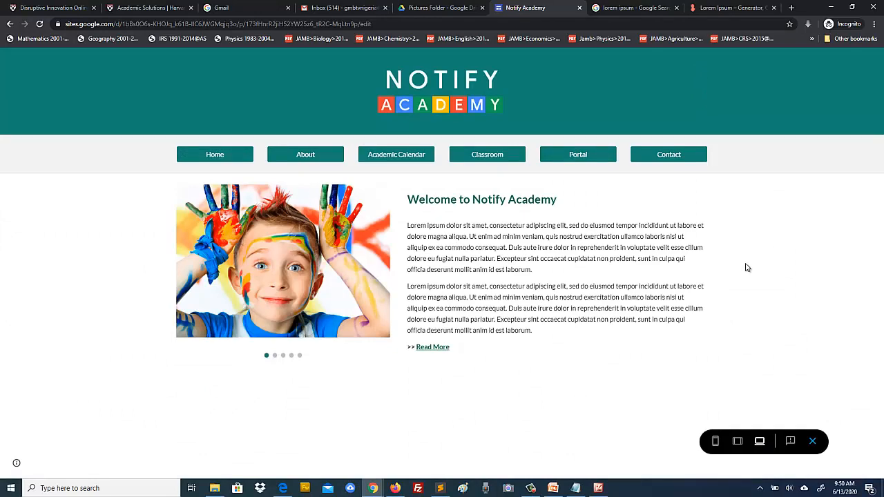
left_click(599, 488)
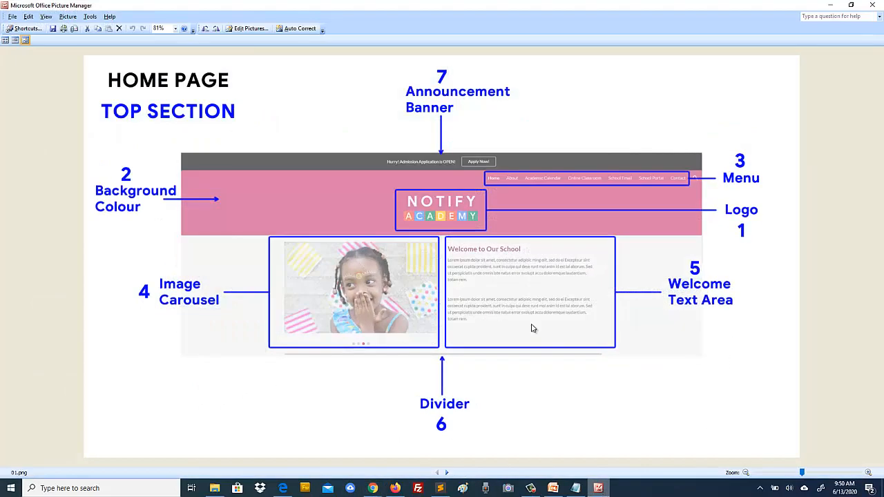
left_click(599, 488)
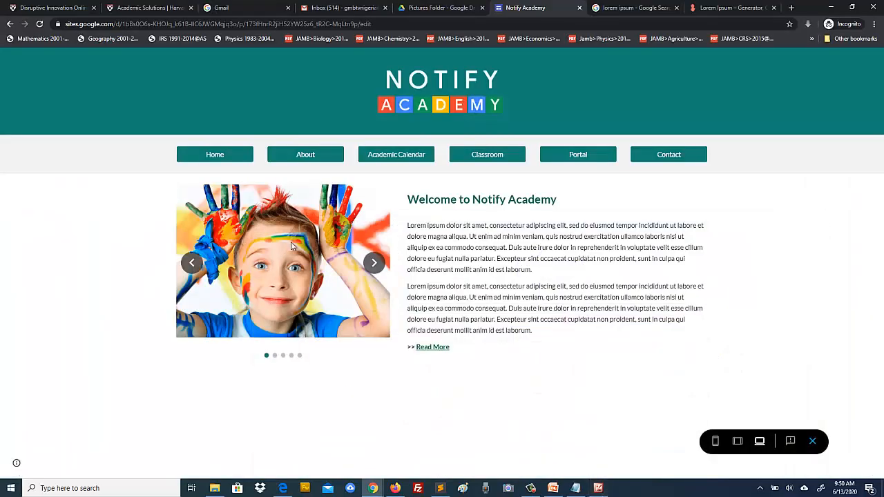
left_click(373, 263)
left_click(373, 265)
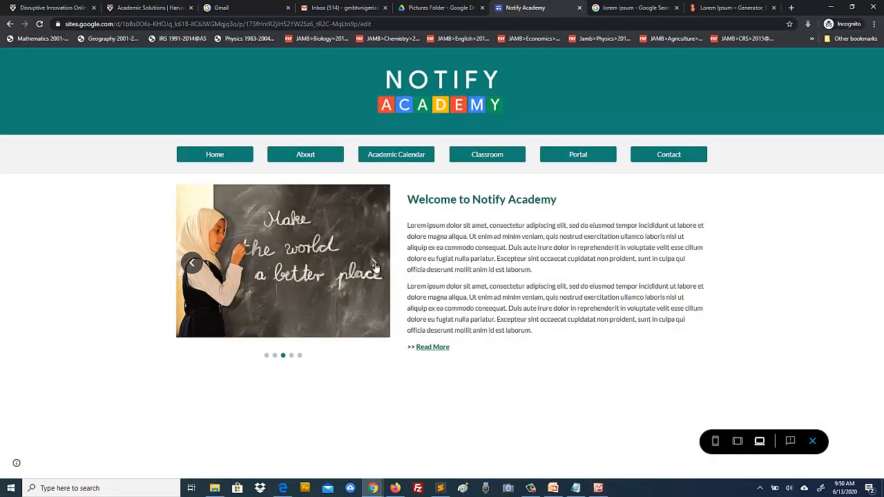
left_click(374, 266)
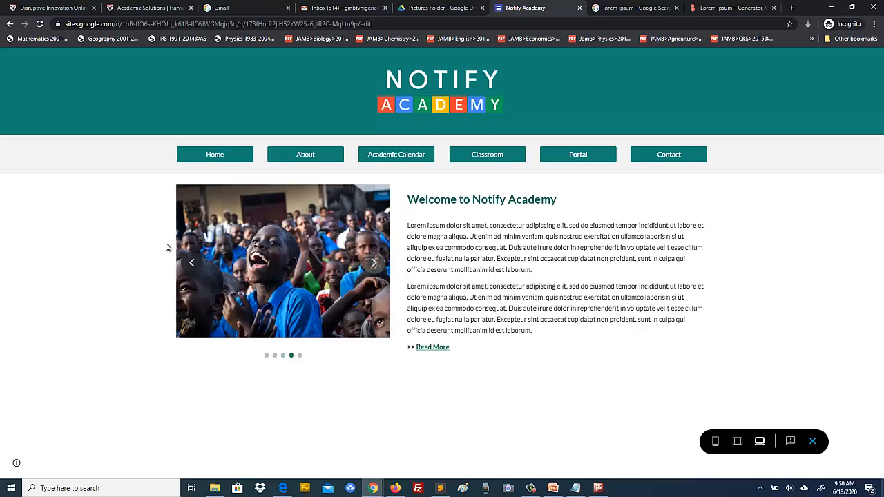
left_click(191, 262)
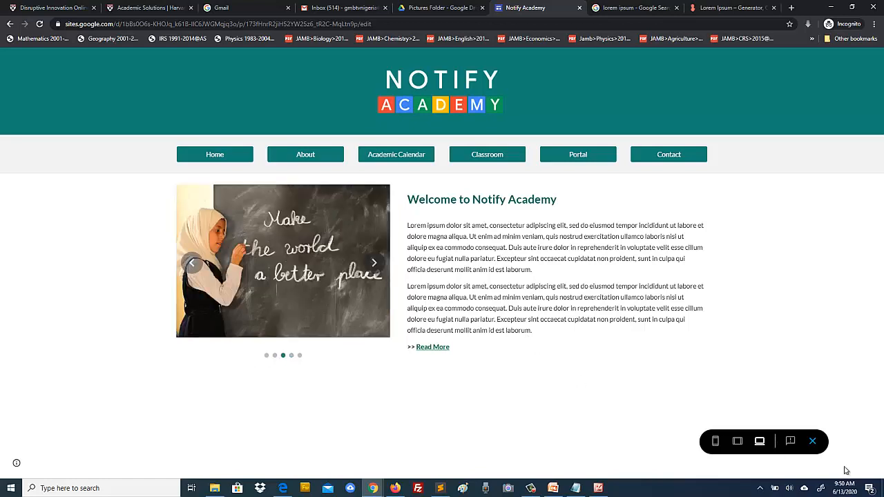
left_click(812, 442)
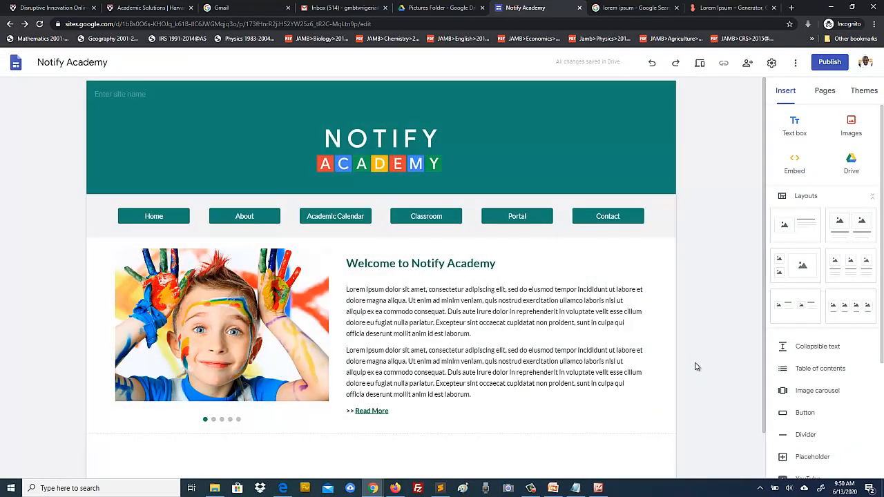
Open the display settings of the image carousel and toggle Show dots off and back on.
scroll(695, 366, "down", 1)
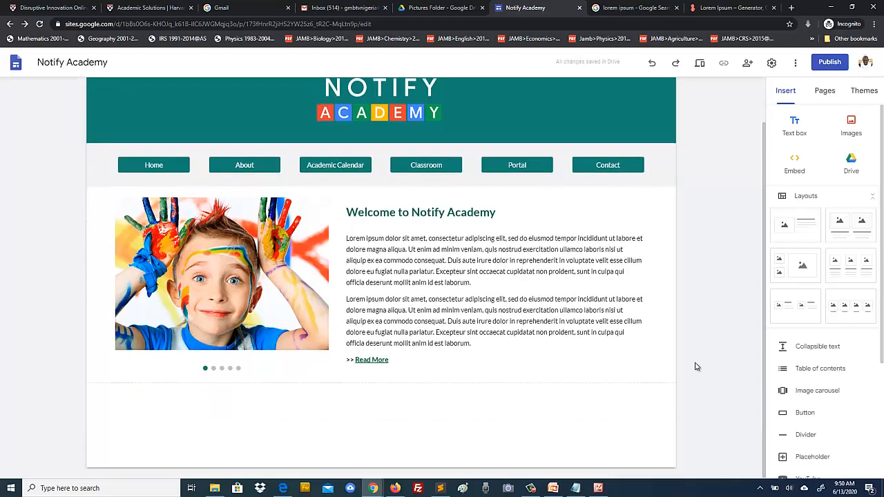
left_click(219, 290)
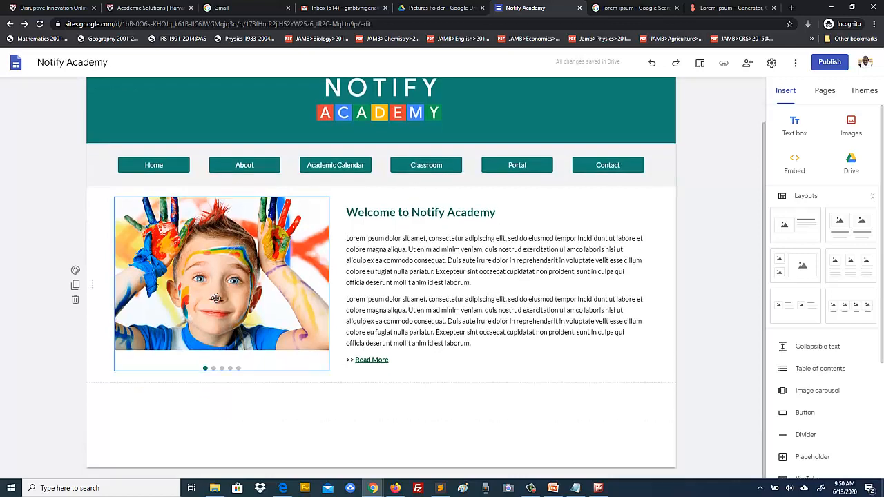
left_click(219, 290)
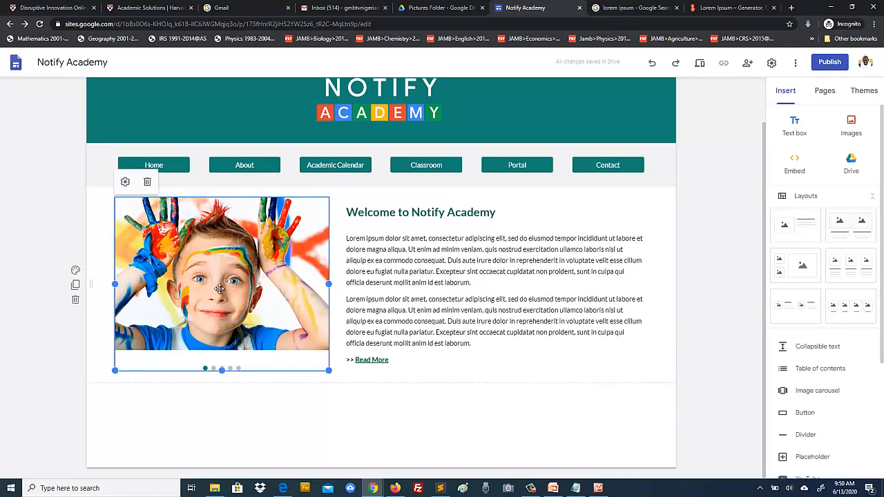
left_click(21, 343)
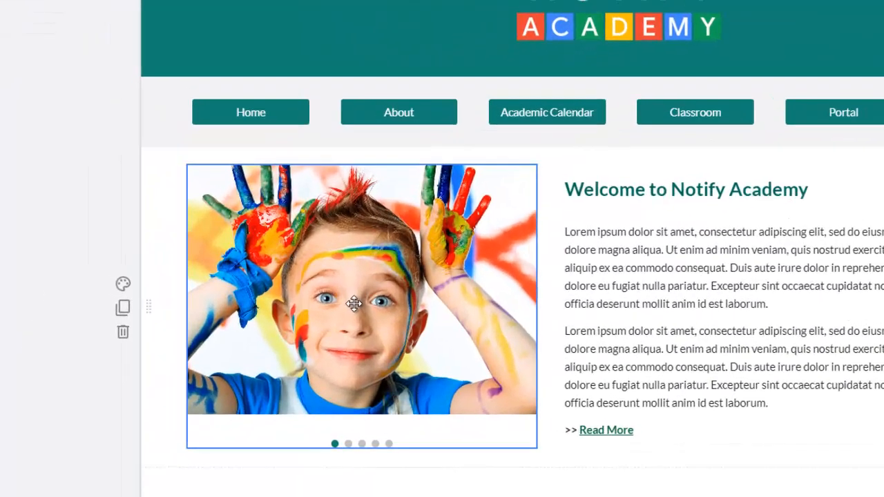
left_click(216, 281)
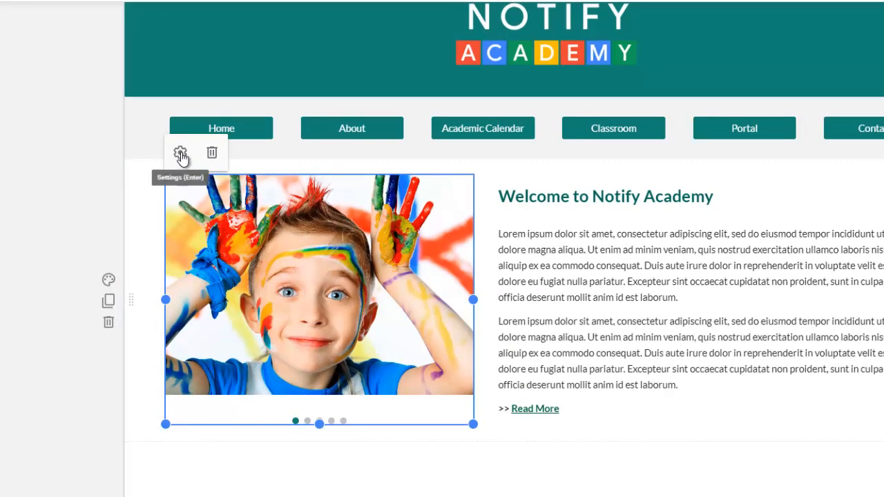
left_click(180, 154)
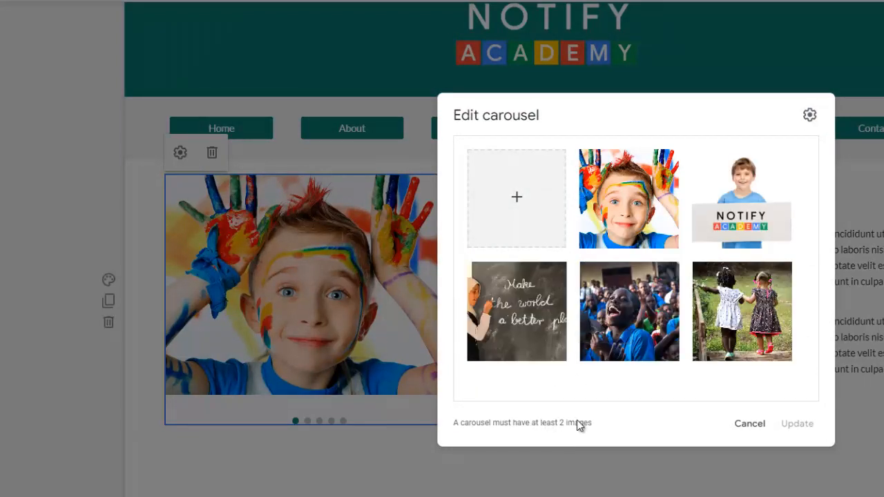
left_click(809, 116)
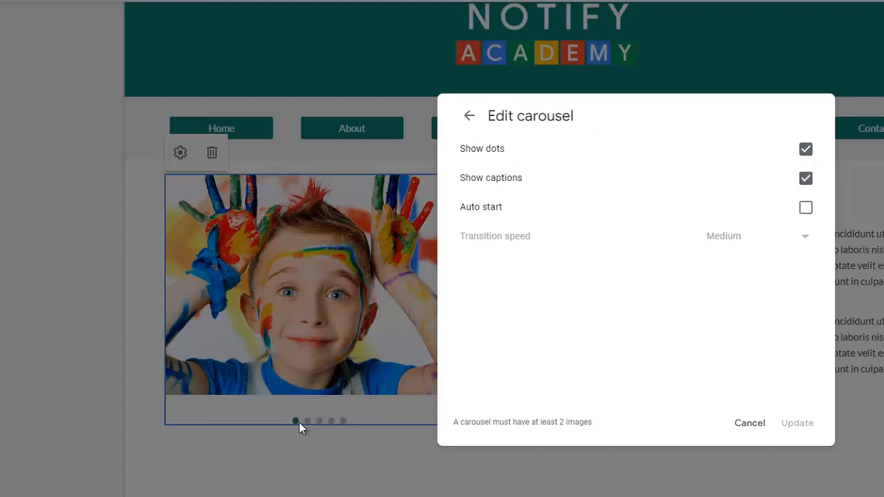
left_click(805, 150)
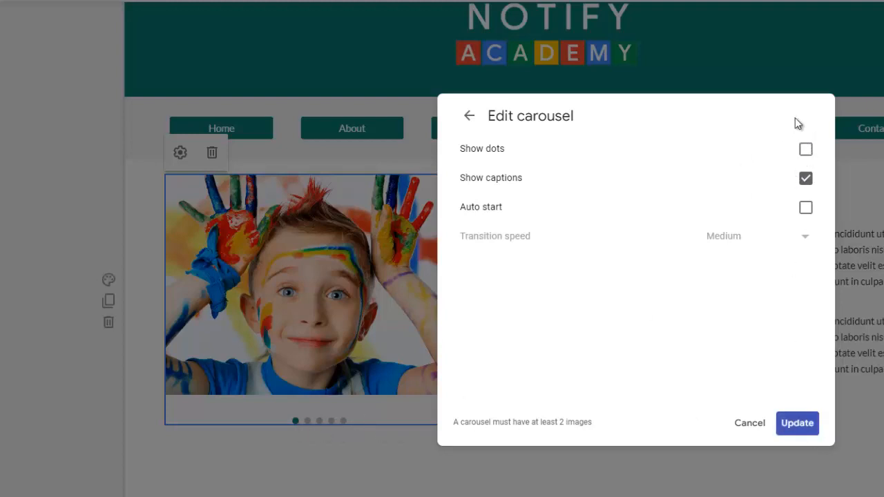
left_click(804, 150)
Turn on Auto start for the carousel, set its transition speed to Fast, and apply the update.
left_click_drag(467, 211, 459, 209)
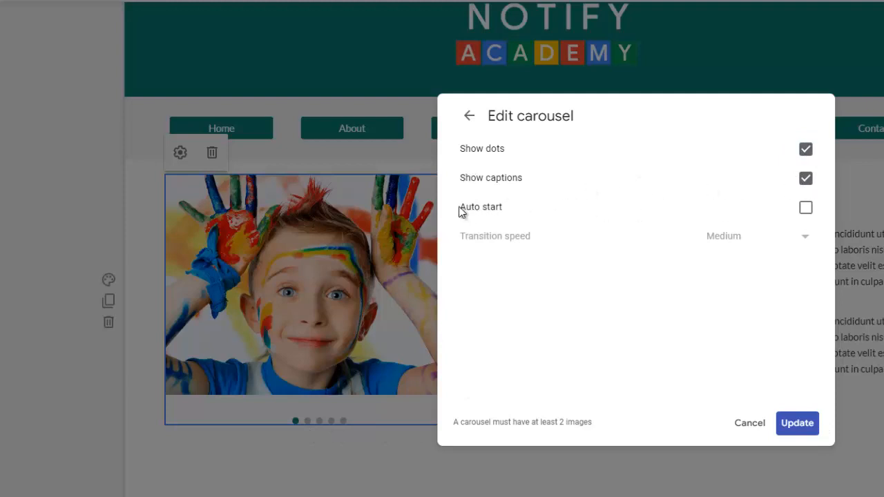
left_click(508, 208)
left_click(806, 207)
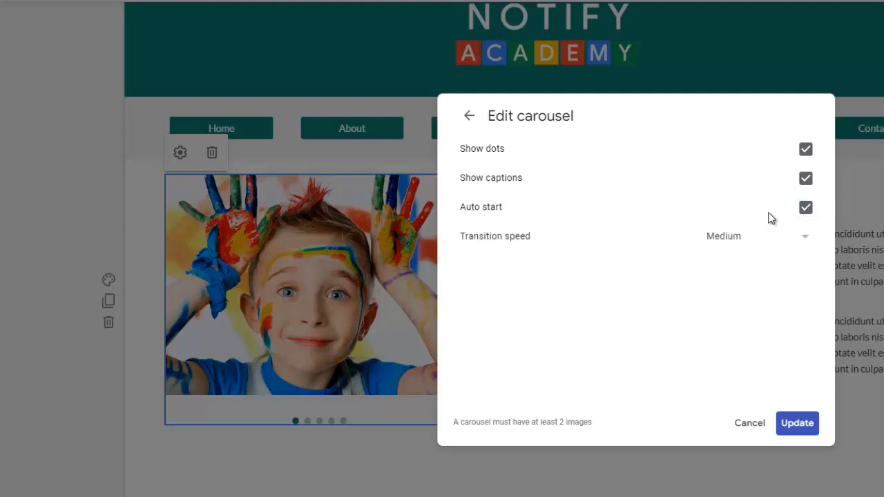
left_click(738, 236)
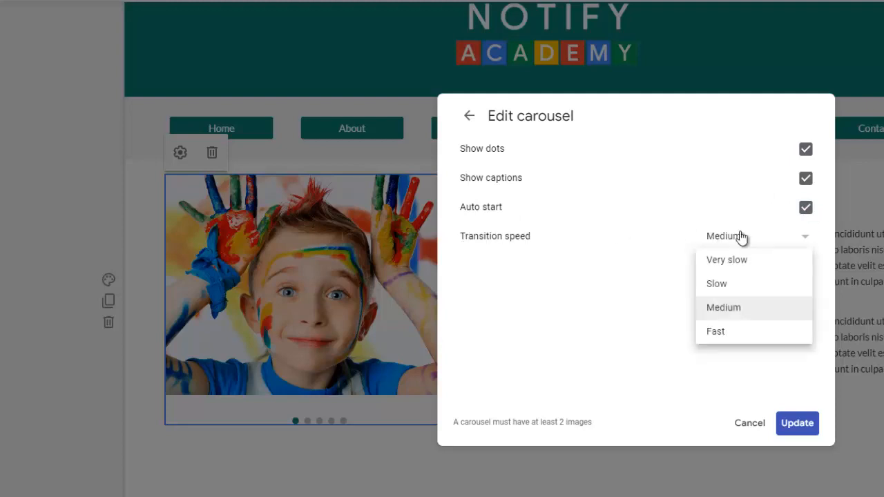
left_click(718, 331)
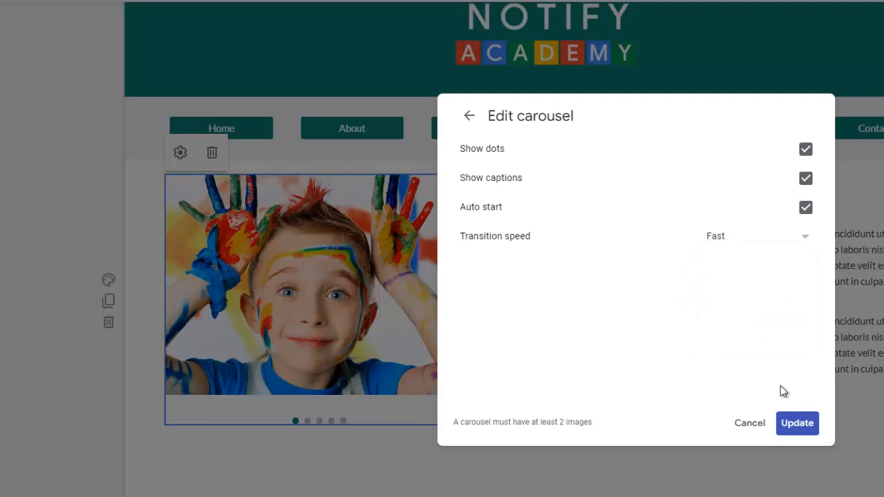
left_click(808, 428)
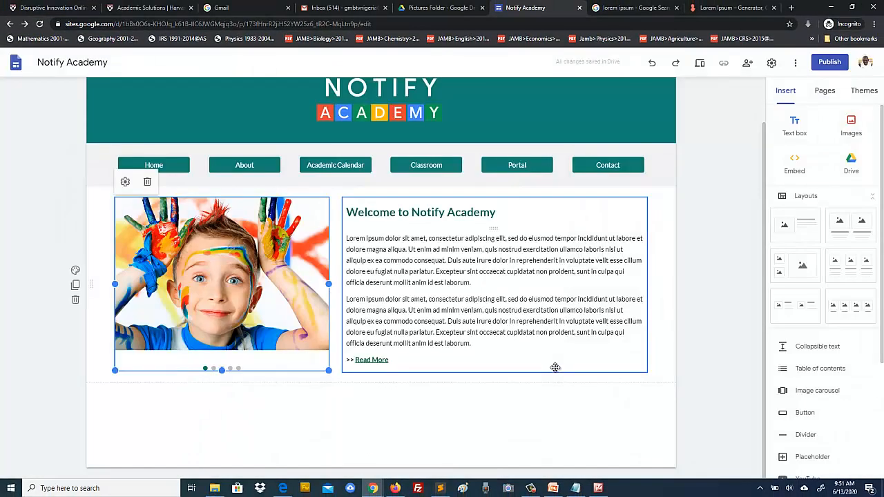
Deselect the carousel and preview the site to check the automatic image rotation.
left_click(26, 280)
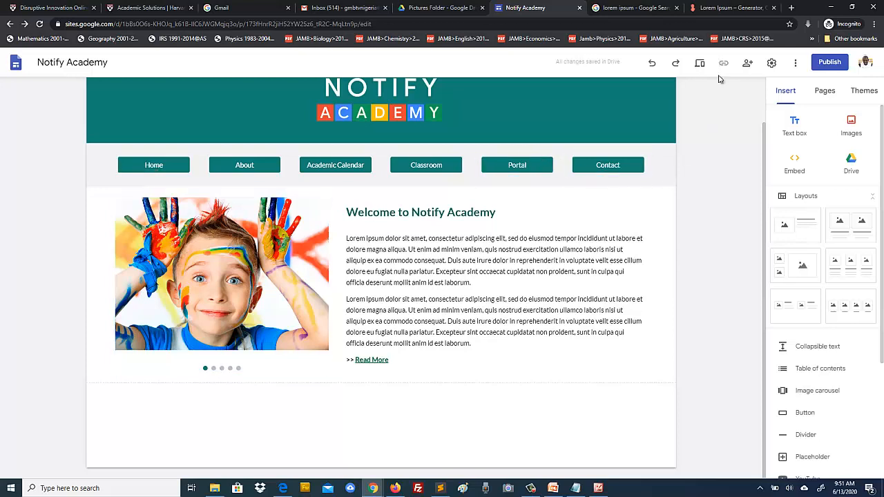
left_click(700, 66)
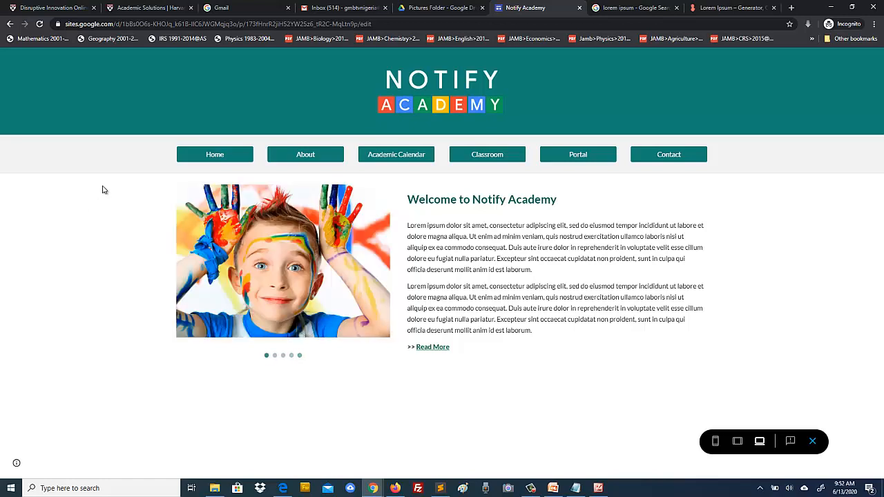
Leave the preview, set the image carousel's transition speed to Medium, and apply the update.
left_click(814, 442)
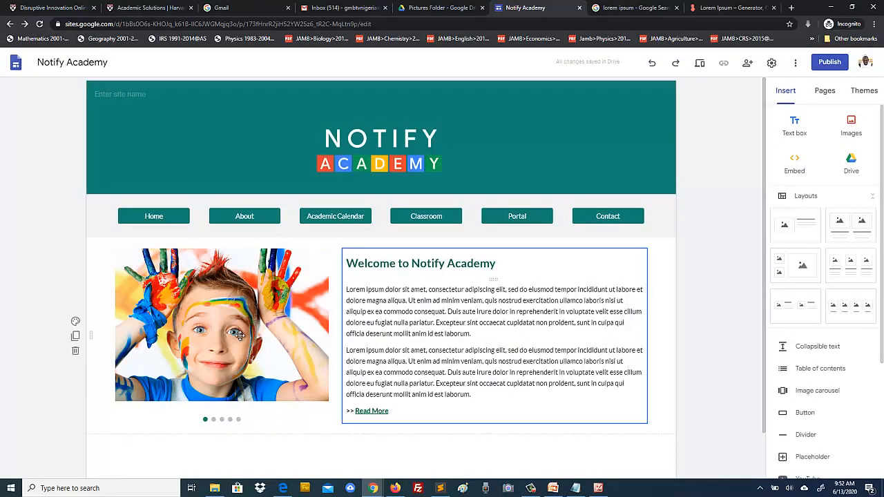
left_click(192, 298)
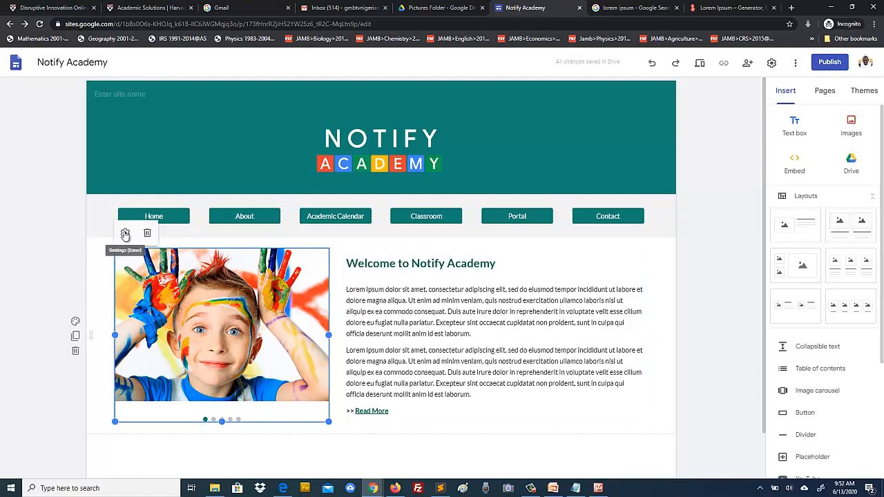
left_click(125, 232)
left_click(562, 156)
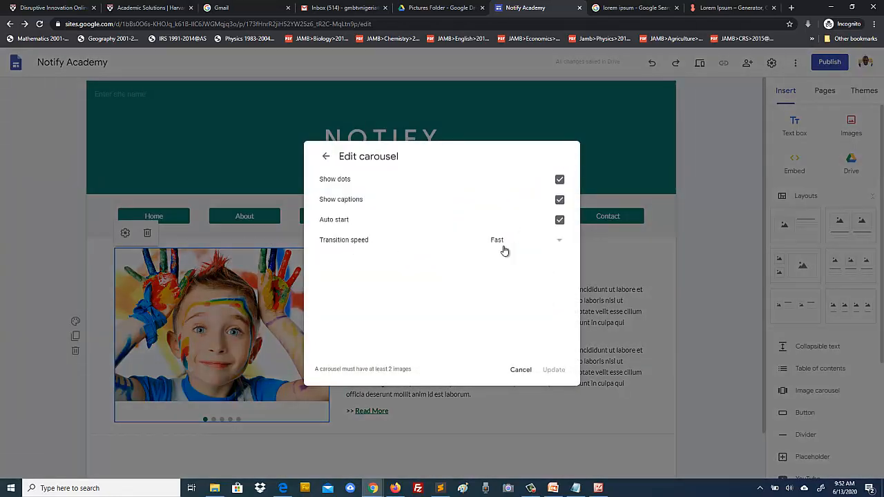
left_click(550, 247)
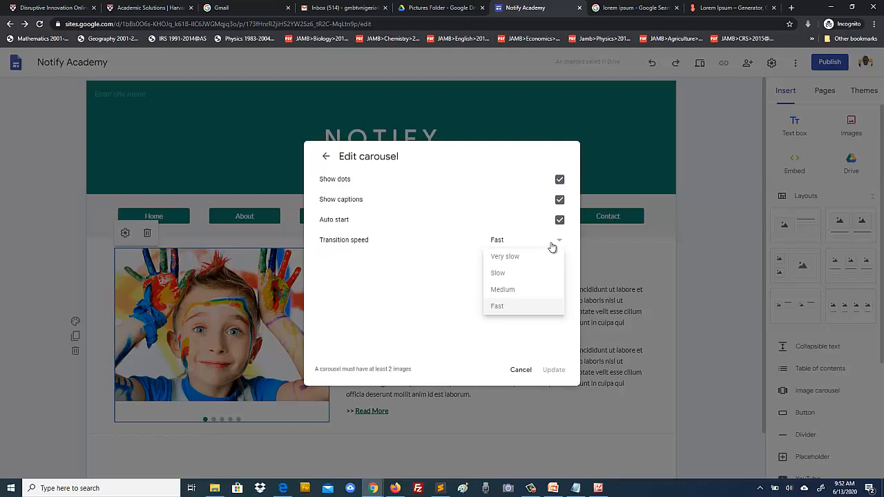
left_click(500, 290)
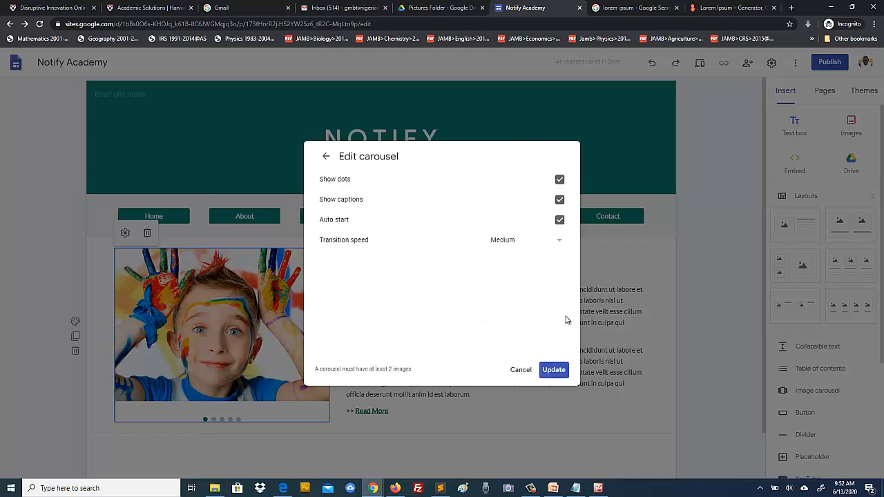
left_click(553, 370)
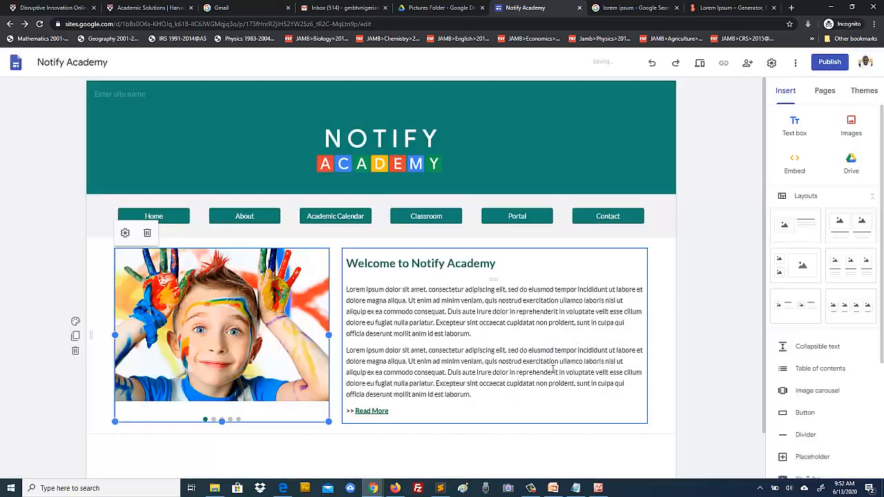
Preview the site to check the carousel's rotation speed, and consult the home page layout picture for the next element.
left_click(713, 221)
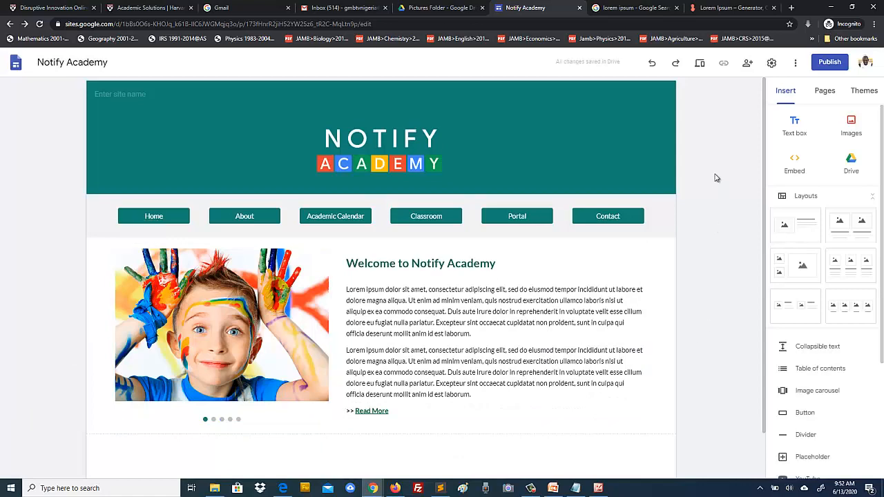
left_click(700, 64)
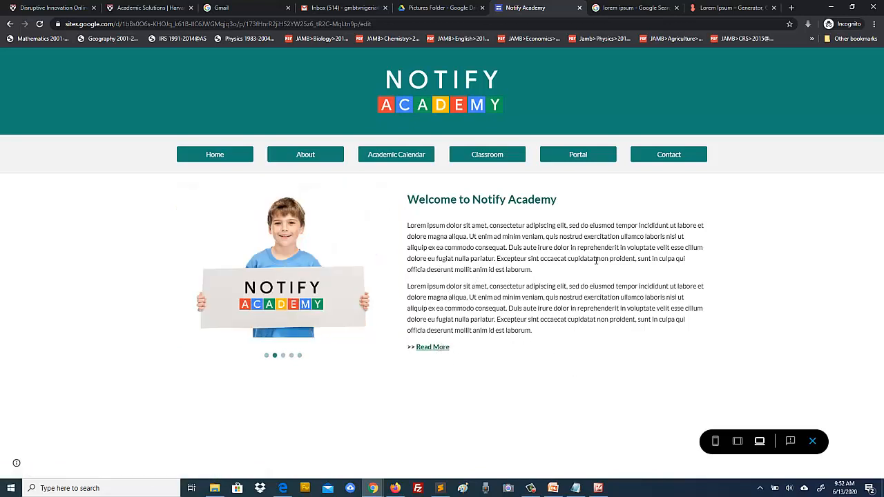
left_click(813, 442)
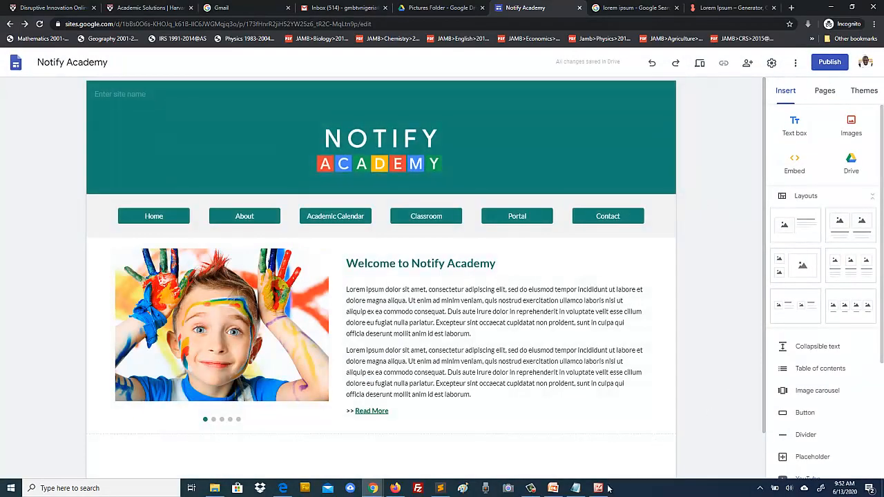
left_click(603, 489)
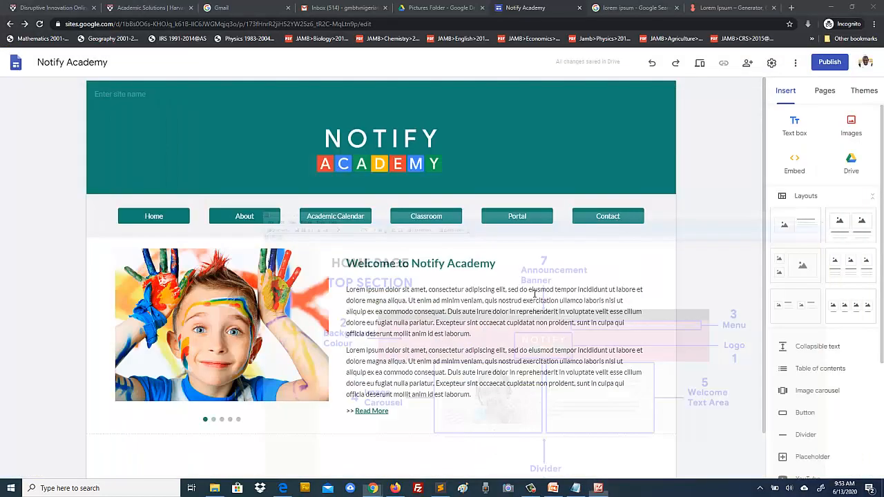
left_click(830, 5)
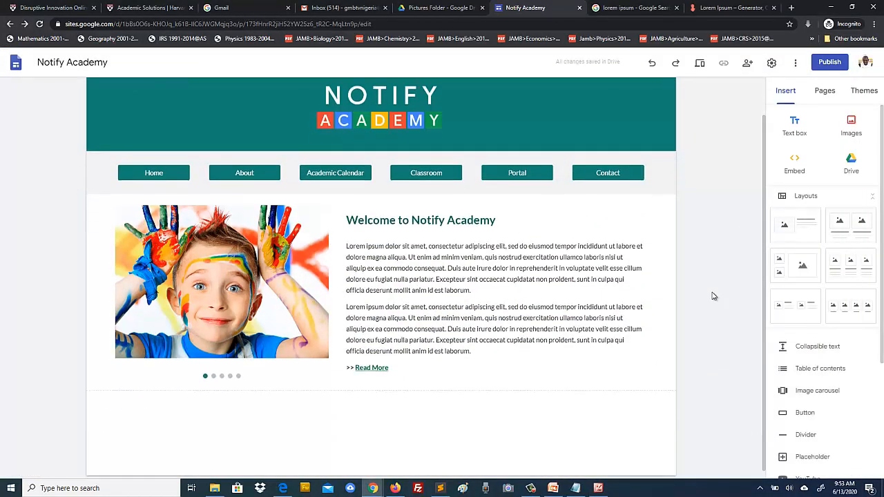
scroll(714, 295, "down", 1)
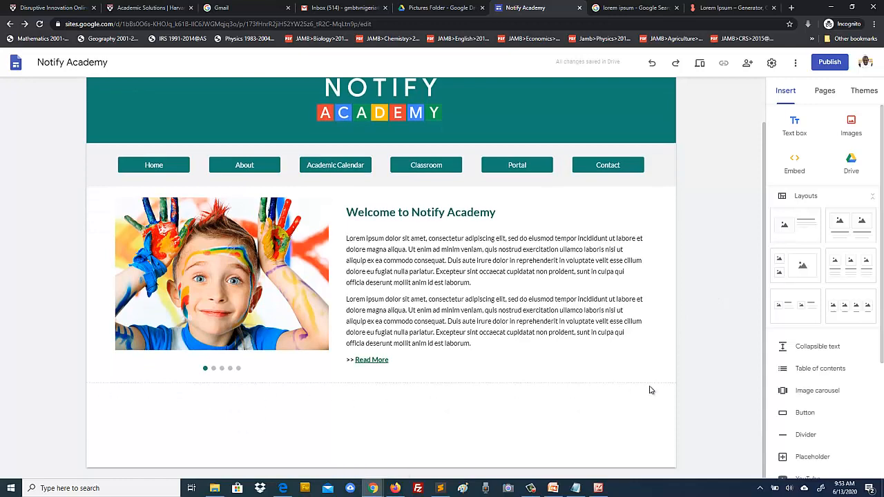
scroll(839, 376, "down", 3)
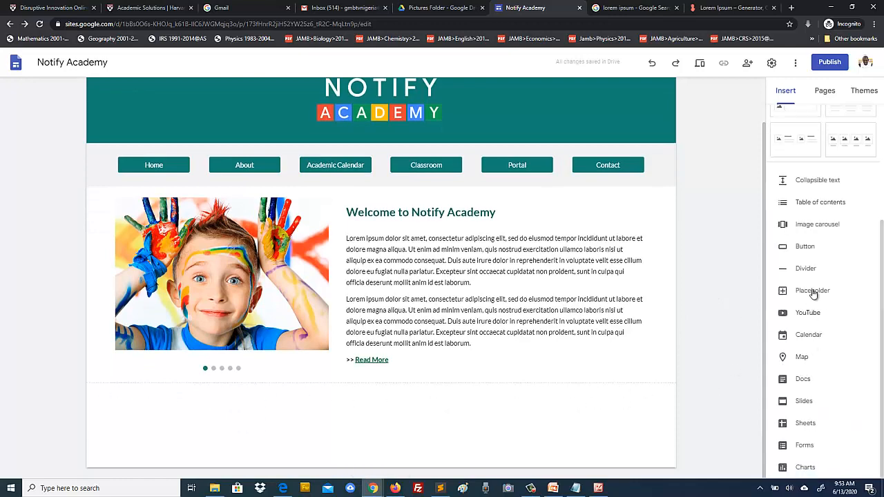
scroll(818, 284, "up", 3)
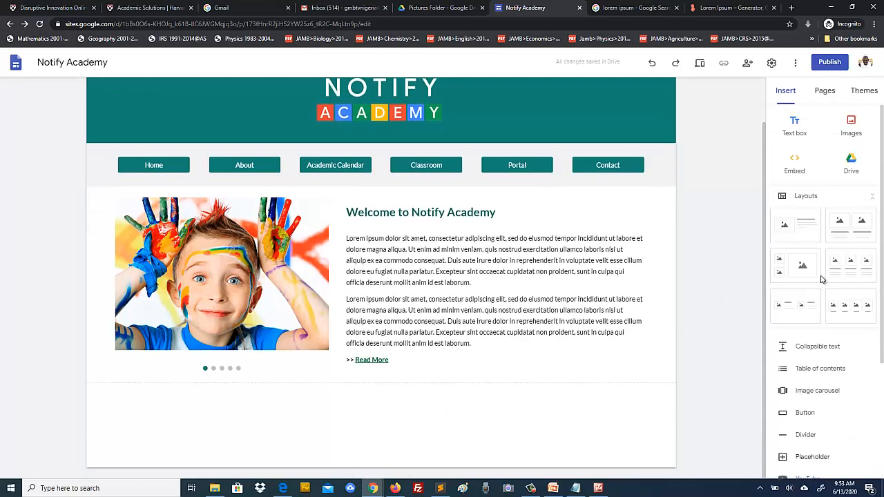
left_click(785, 91)
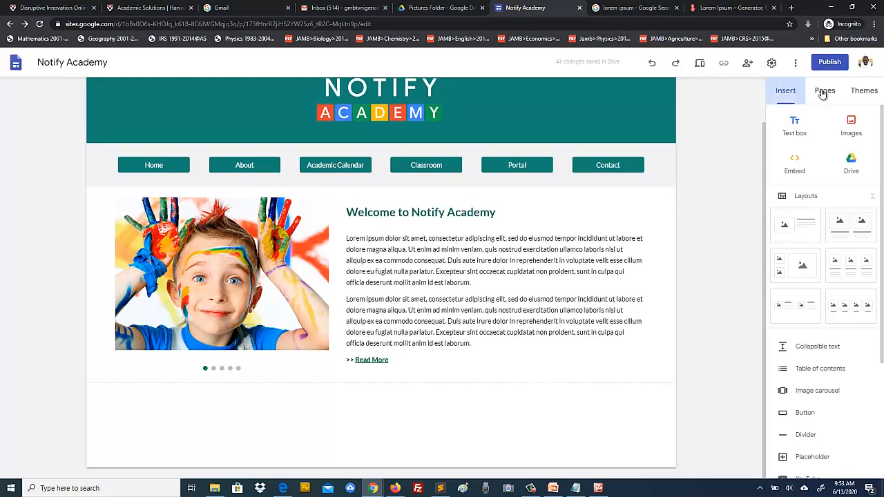
left_click(822, 91)
left_click(857, 91)
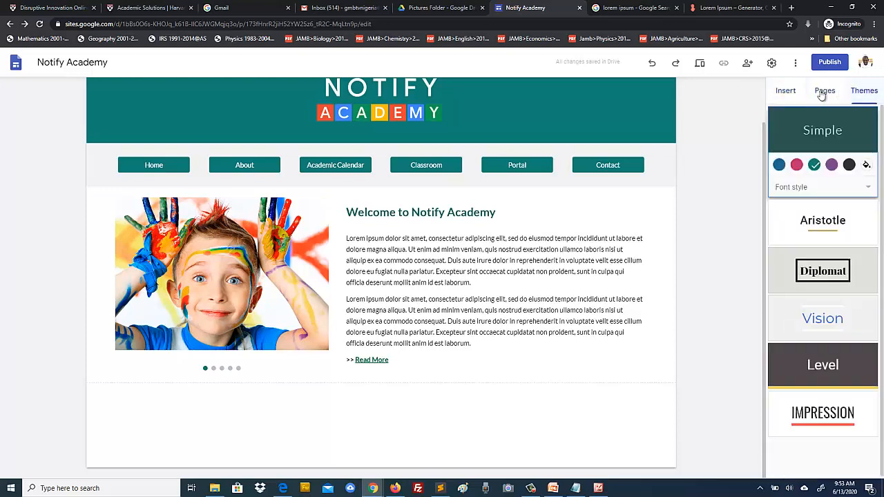
Insert a divider below the image carousel and welcome text section.
left_click(784, 92)
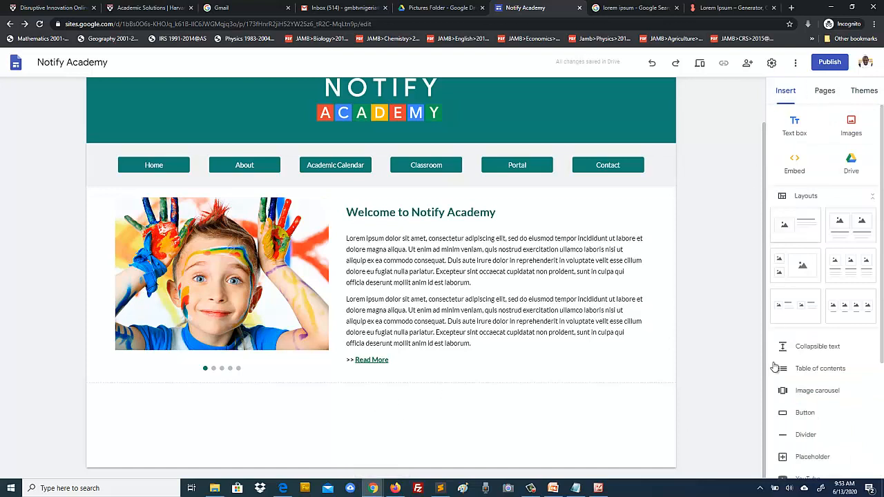
left_click(806, 435)
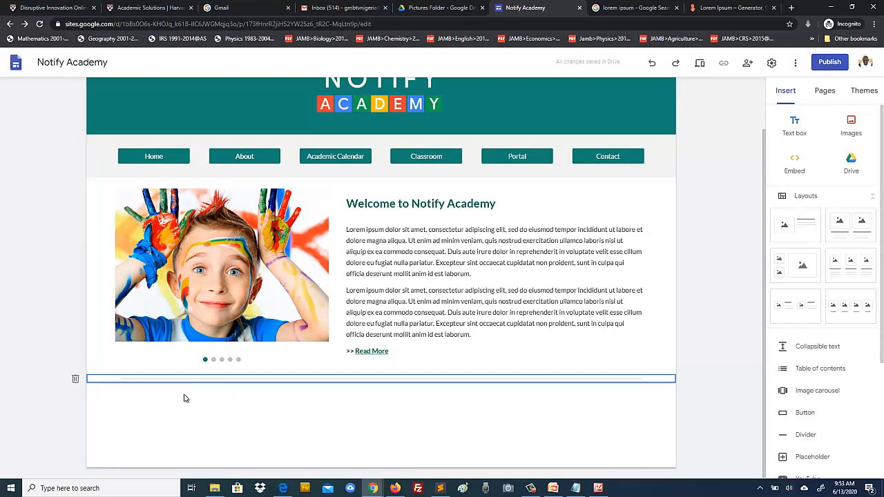
left_click(714, 383)
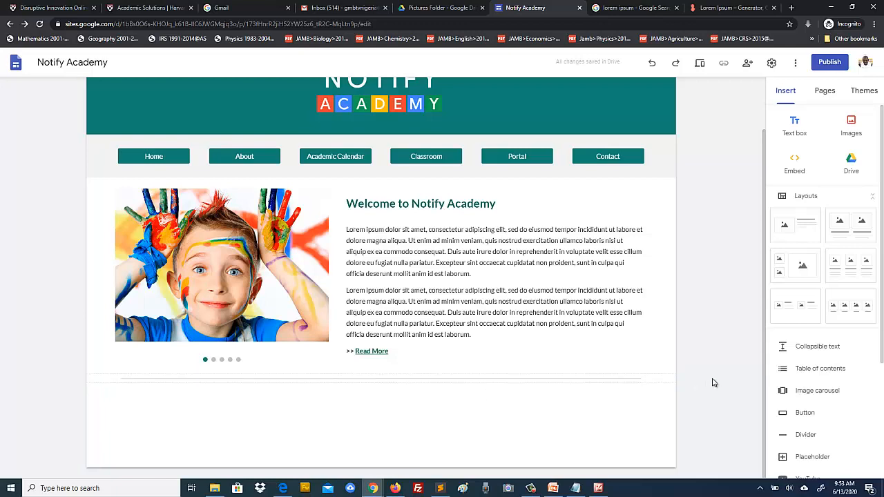
Preview the site to check the divider, and compare the page with the home page layout picture.
left_click(700, 64)
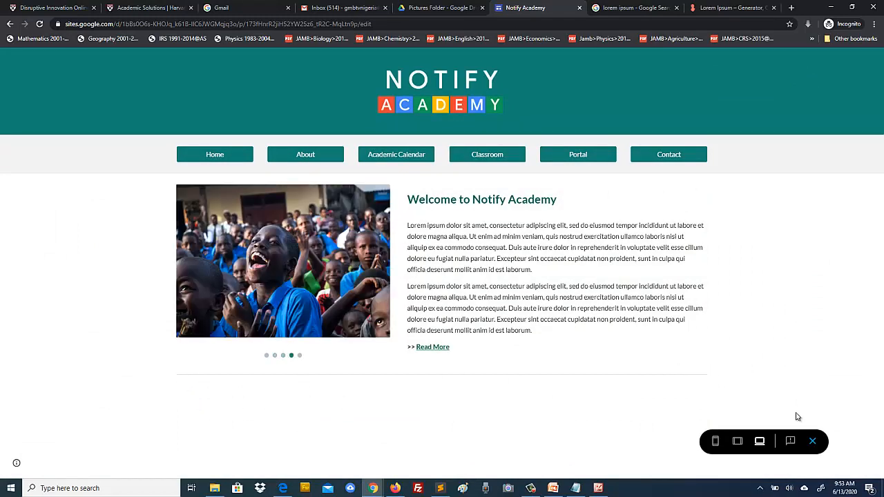
left_click(812, 441)
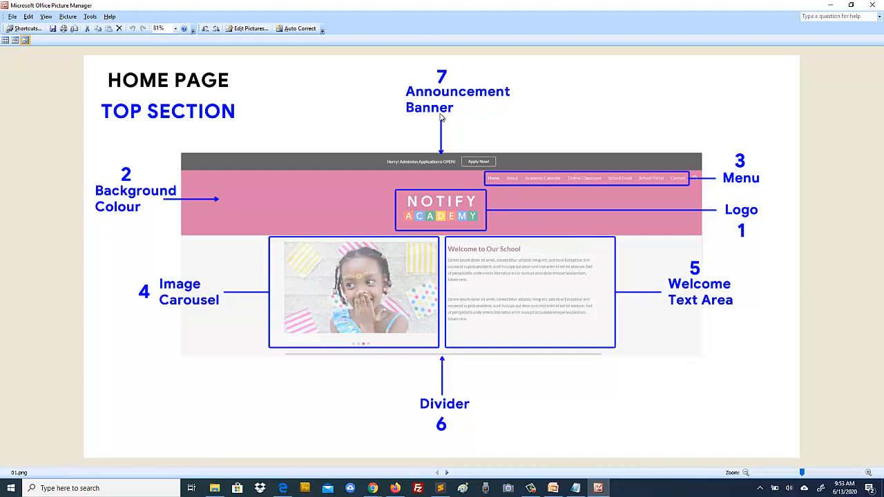
left_click(828, 6)
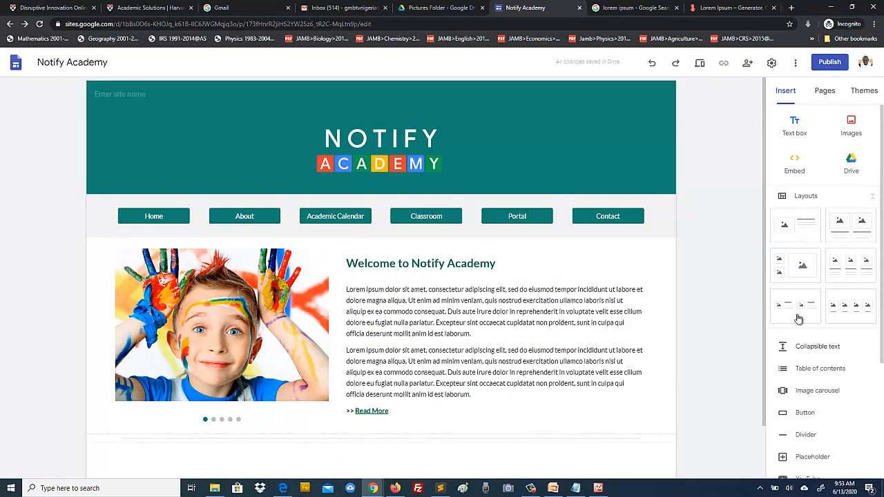
scroll(725, 256, "down", 2)
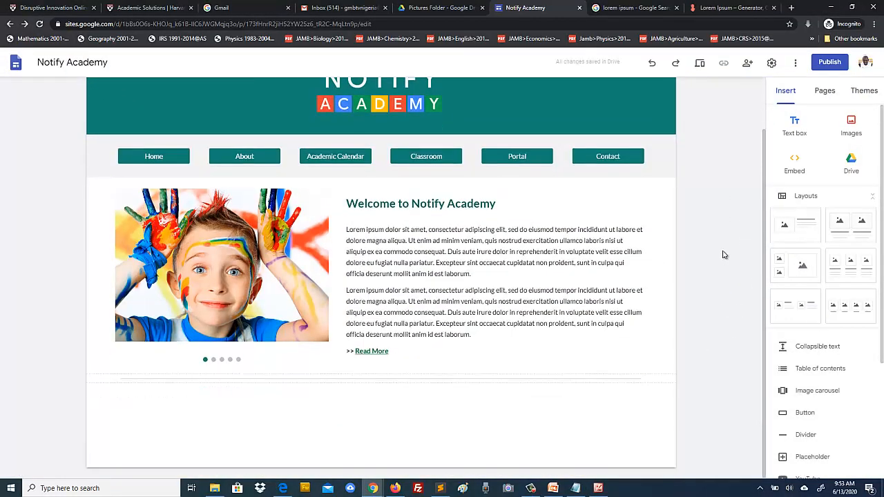
scroll(724, 255, "up", 2)
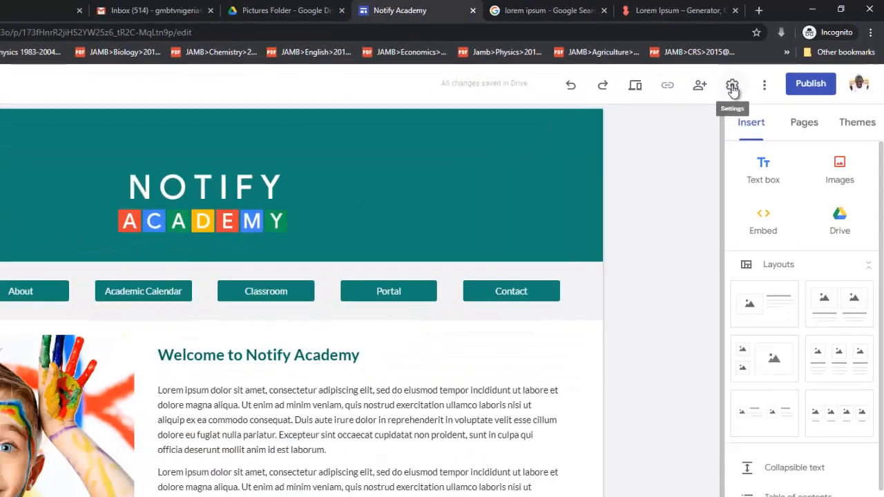
Open the announcement banner settings of the site and turn on Show banner.
left_click(732, 87)
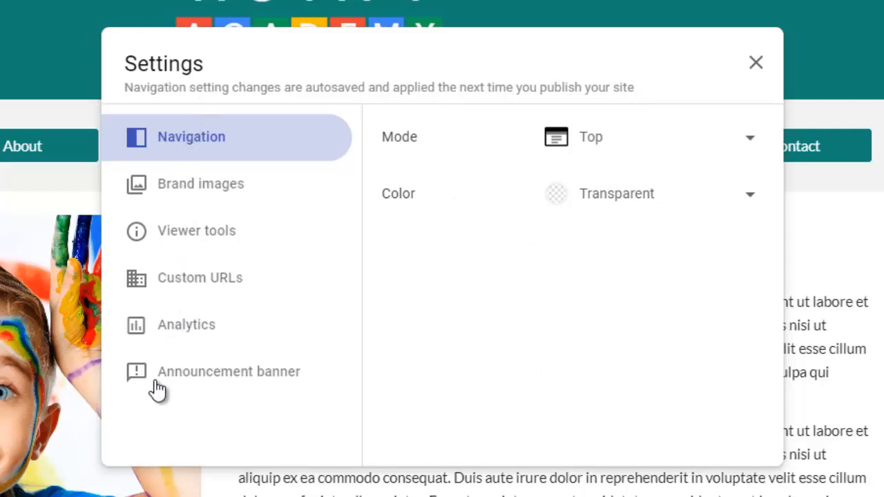
left_click(284, 376)
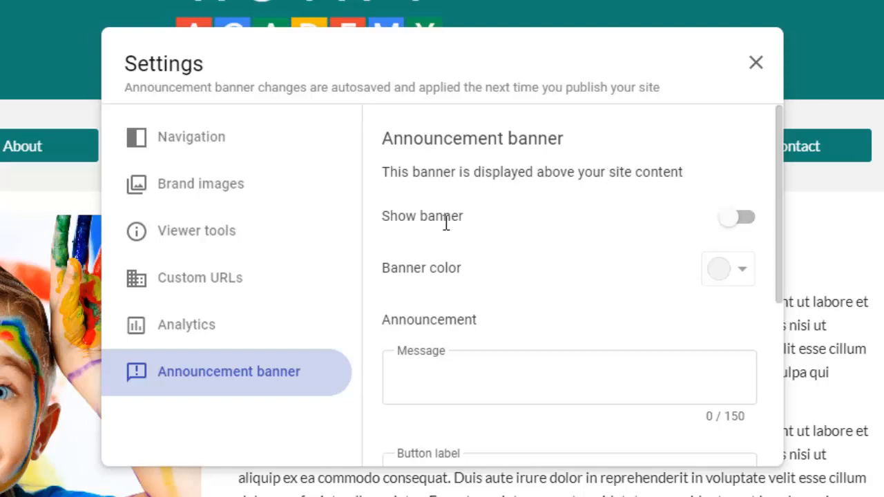
left_click(743, 221)
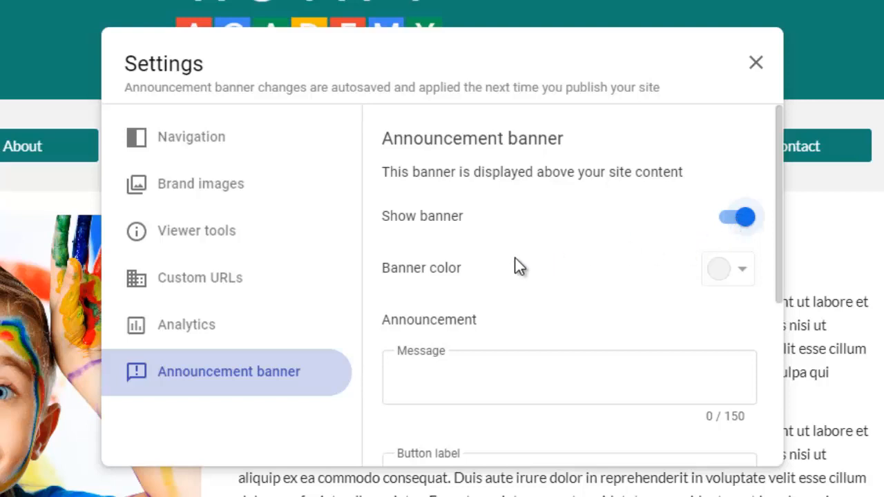
Try dark orange as the announcement banner color, and settle on the lighter yellow-orange shade.
left_click(727, 269)
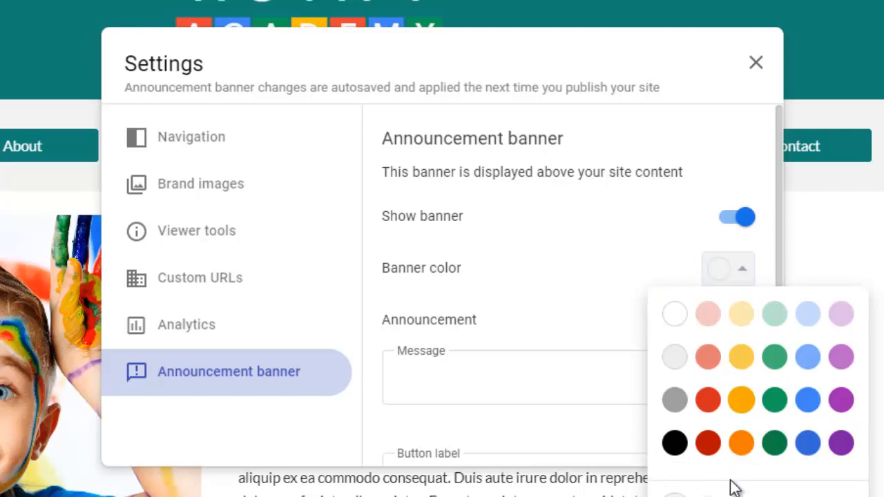
left_click(742, 445)
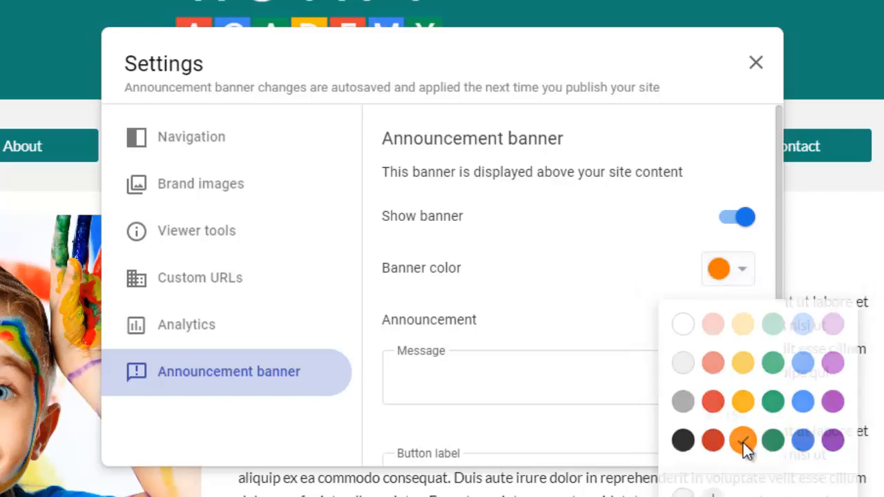
left_click(721, 271)
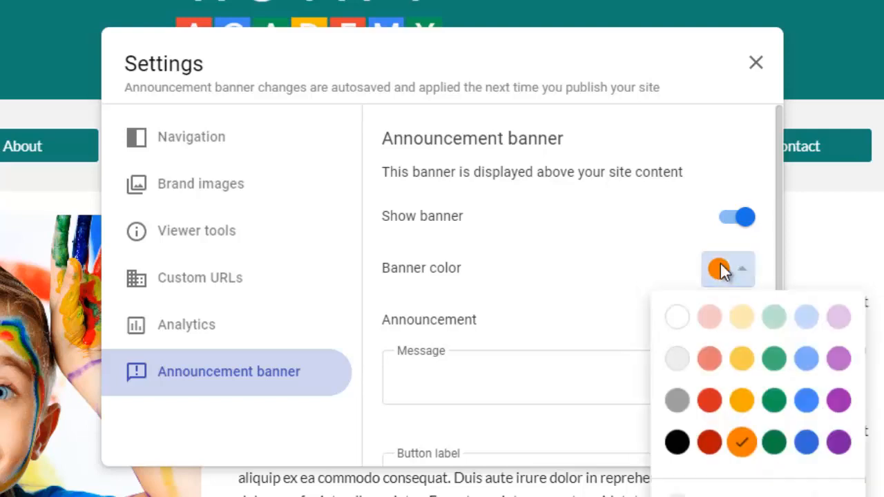
left_click(741, 401)
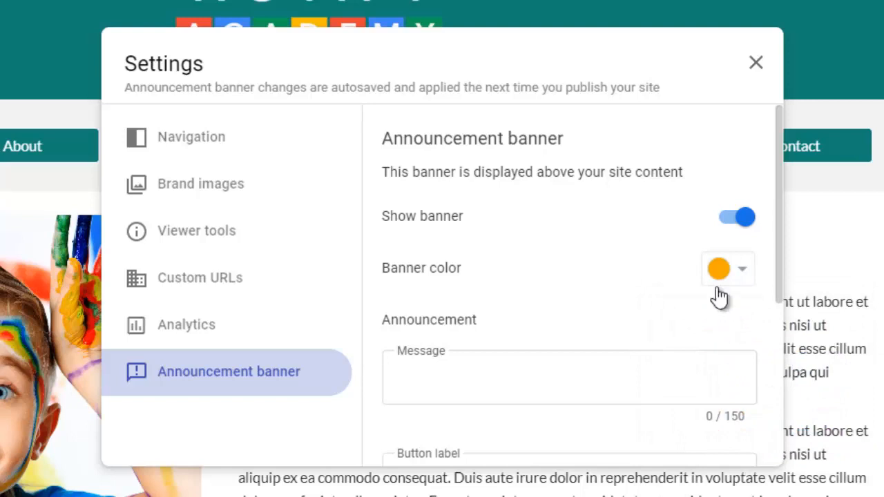
Enter "Hurry! Admission Form on Sale" as the announcement banner message.
left_click(506, 373)
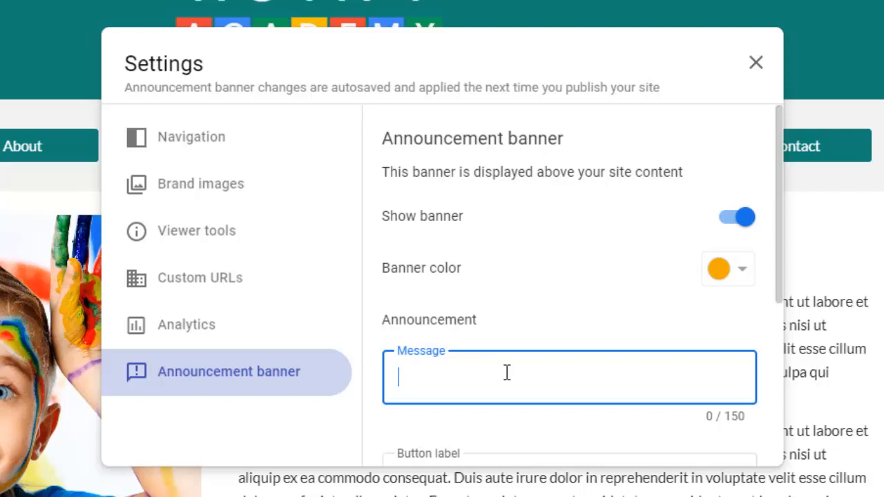
type("Hurry!")
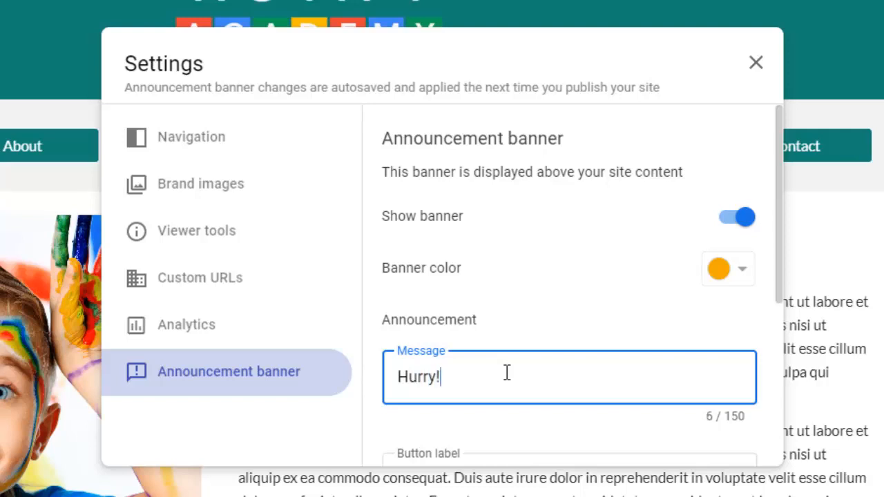
type(" Admiss")
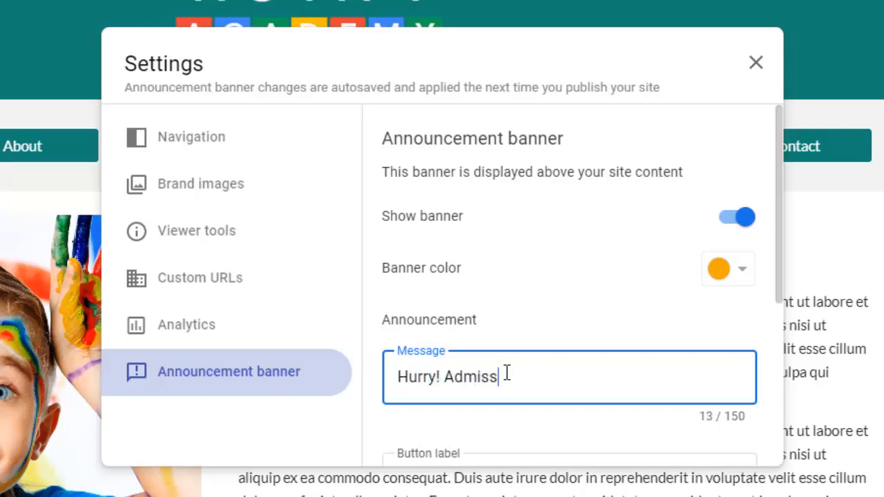
type("ion Form")
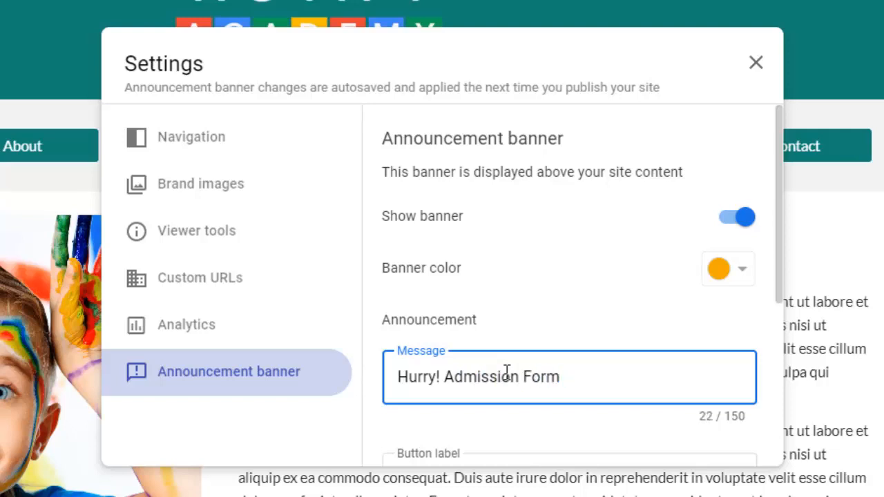
type(" onm")
key("BackSpace")
type("Sale")
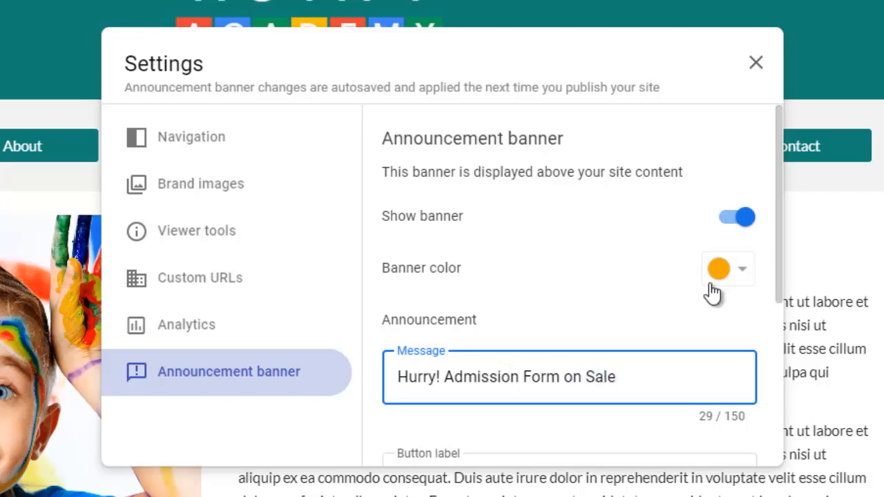
Set the announcement banner's button label to "Apply Now!".
left_click(779, 193)
left_click_drag(779, 197, 781, 268)
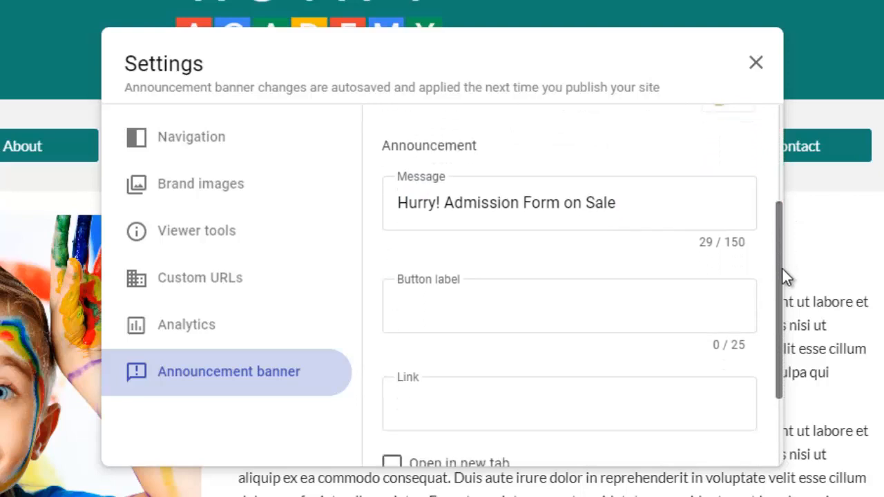
left_click(440, 297)
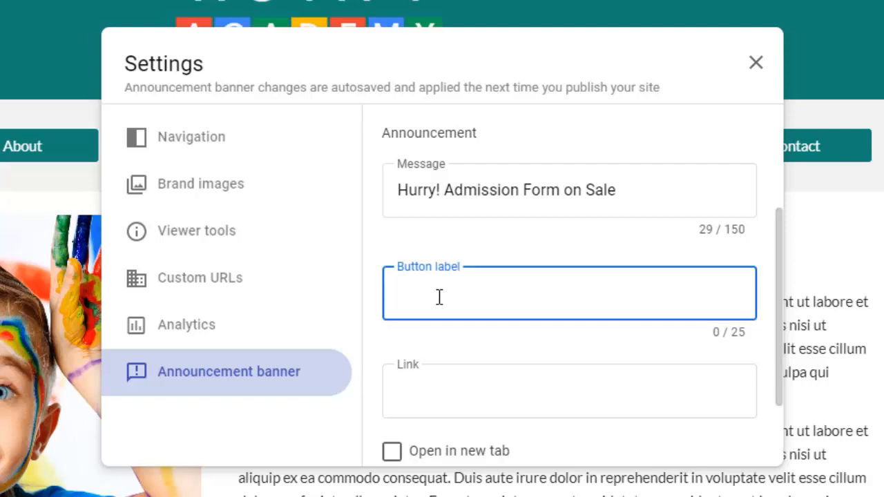
type("Apply ")
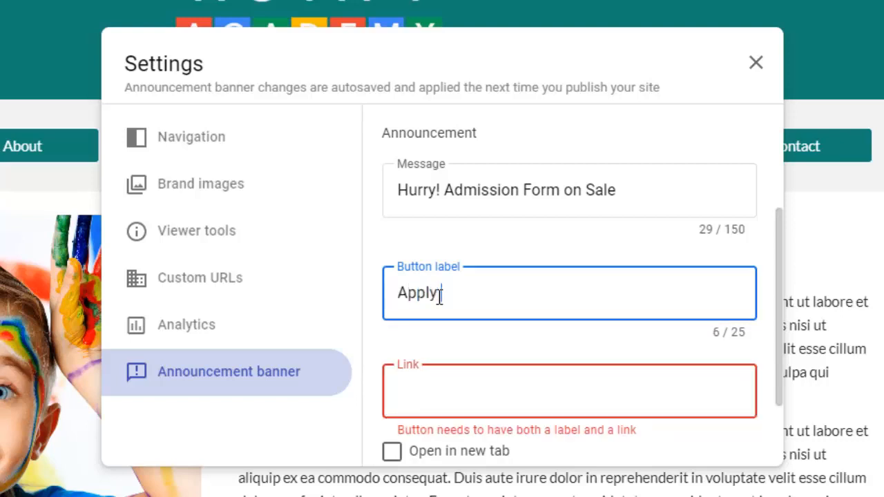
type("Now!")
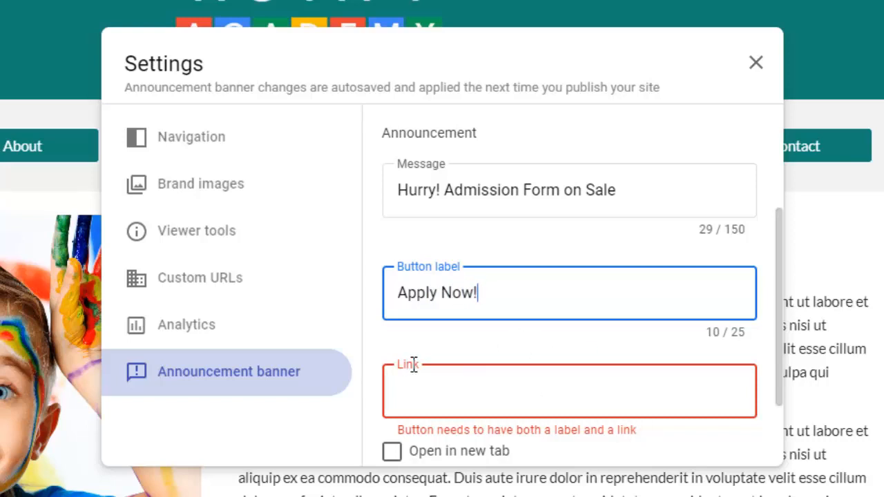
left_click_drag(777, 270, 777, 331)
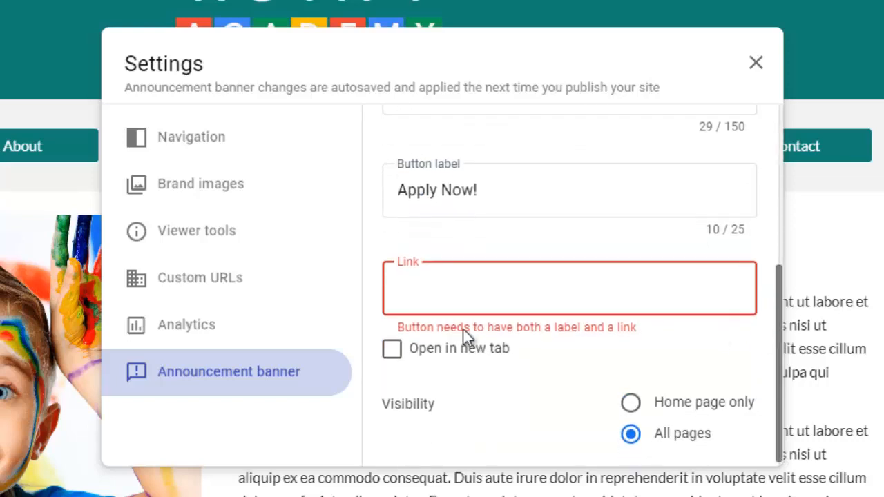
left_click(416, 293)
type("http")
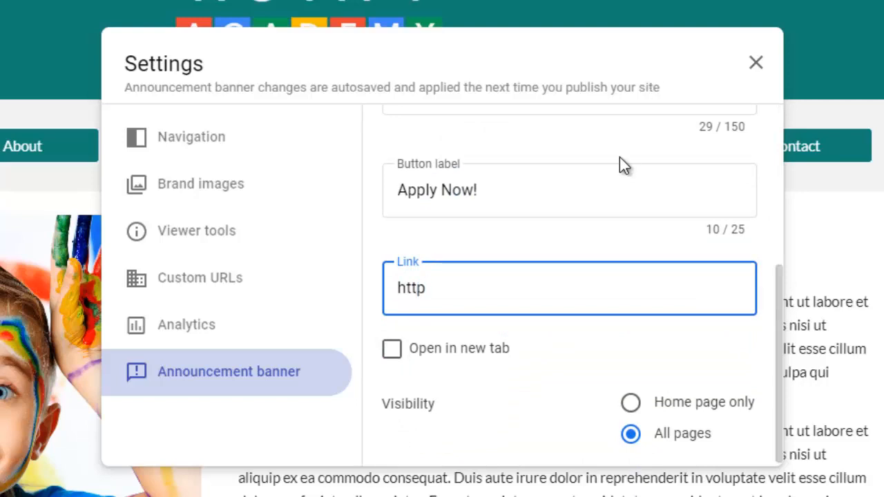
type("://")
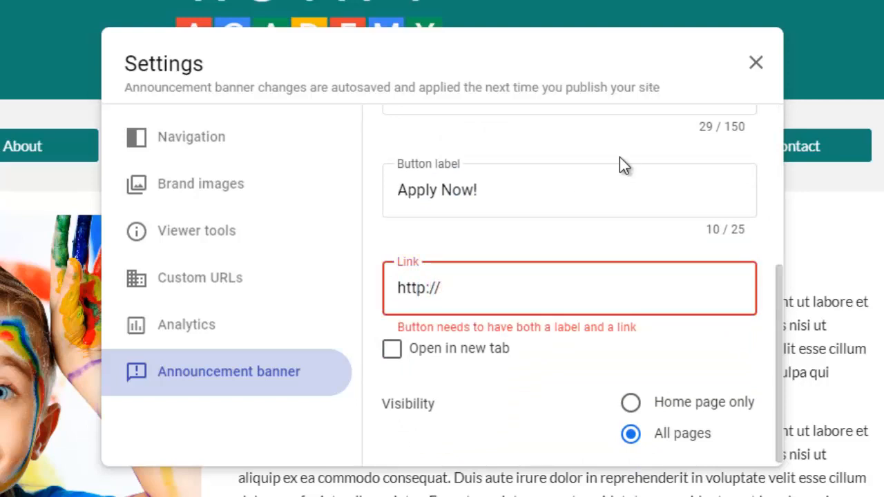
type("abc")
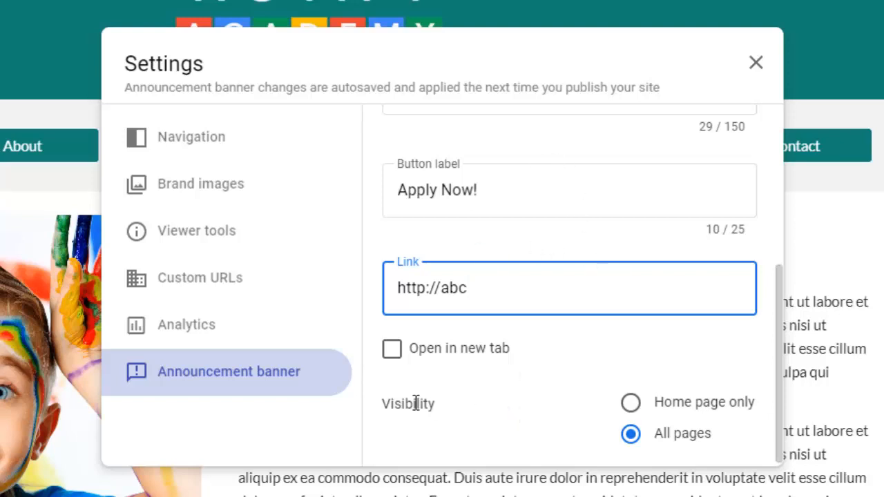
Make the banner link open in a new tab, keep its visibility on All pages, and close the settings.
left_click(393, 350)
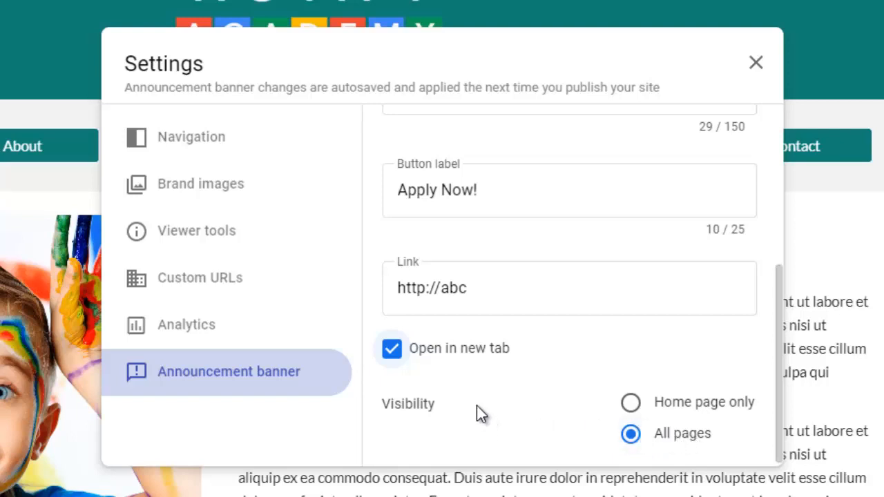
left_click(633, 412)
left_click(633, 445)
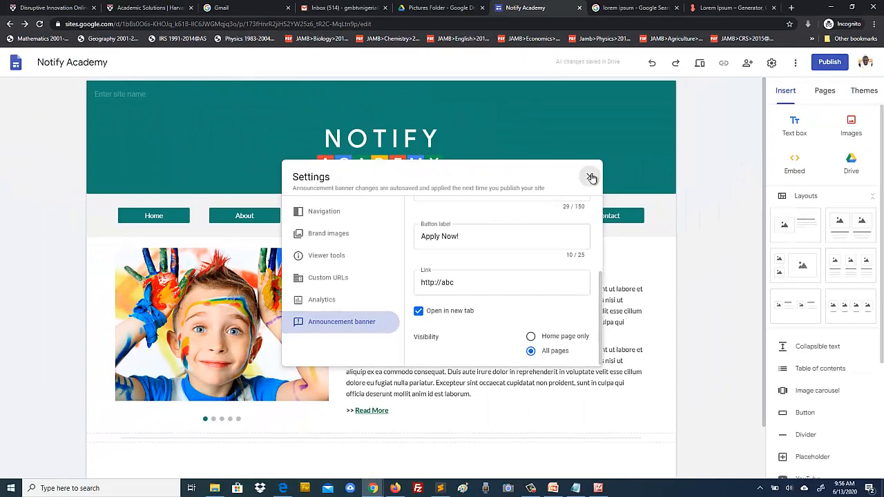
left_click(591, 178)
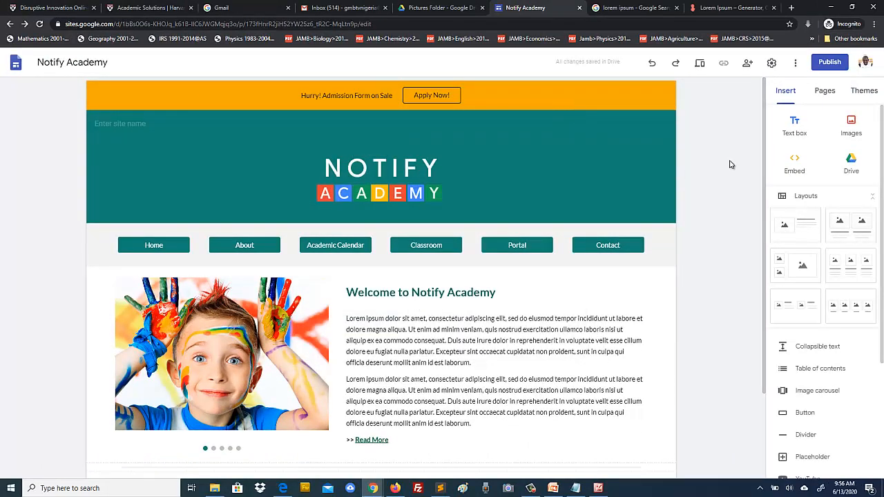
Preview the site, test the banner's Apply Now! button, close the page it opens, and exit the preview.
left_click(699, 63)
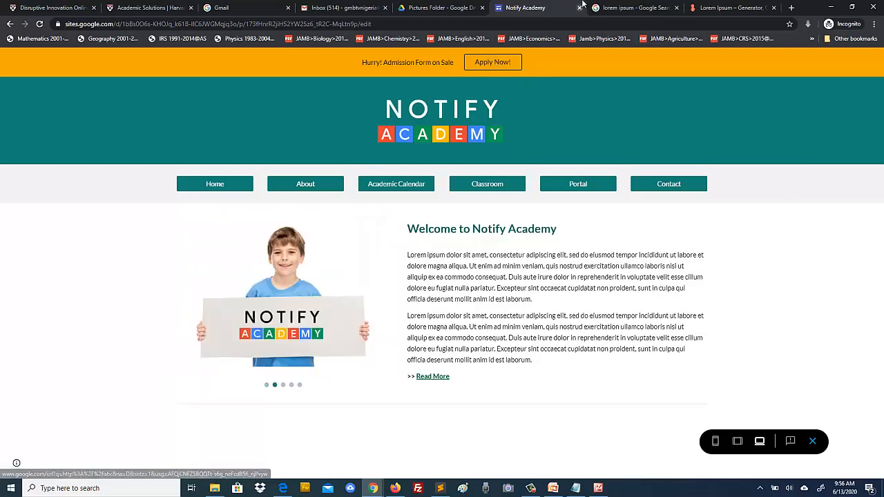
left_click(488, 64)
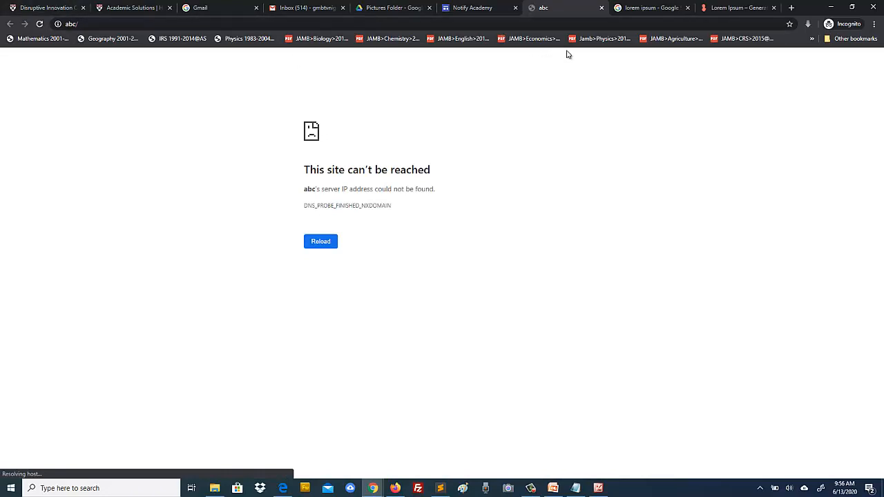
left_click(601, 7)
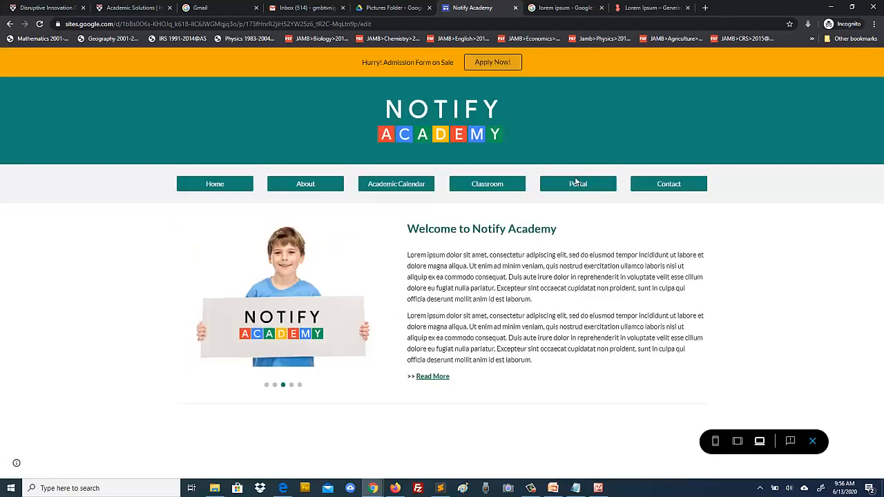
left_click(813, 443)
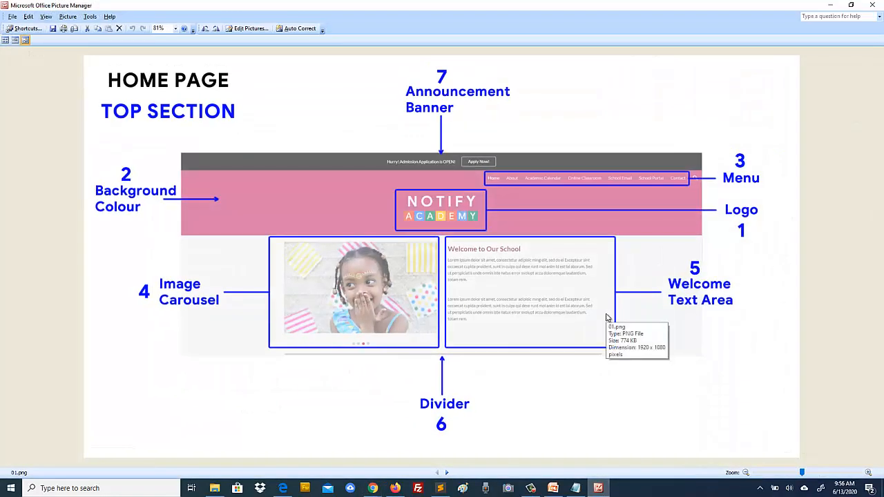